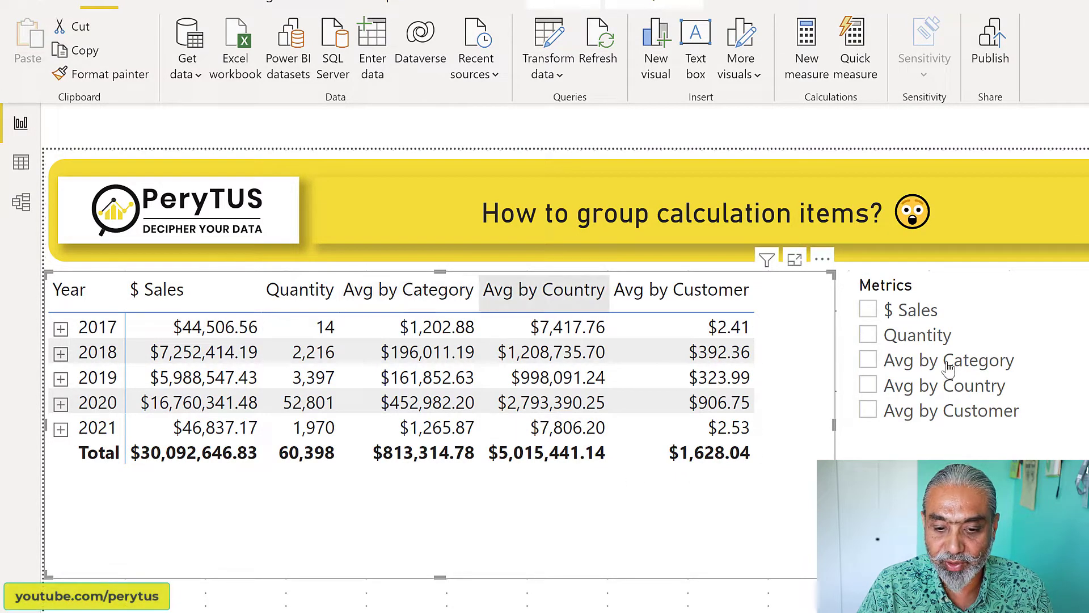
# Step: Filter the matrix by Avg by Category and Avg by Country with the Metrics slicer, and clear the slicer selection
pyautogui.click(949, 391)
pyautogui.keyDown('ctrl'); pyautogui.click(949, 391); pyautogui.keyUp('ctrl')
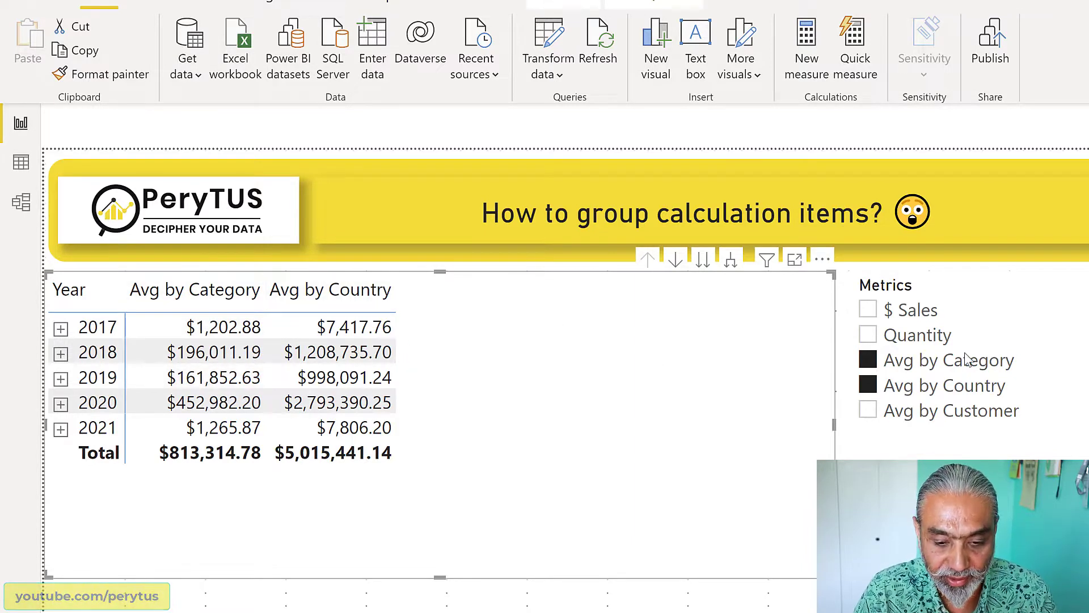
pyautogui.click(925, 390)
pyautogui.click(925, 390)
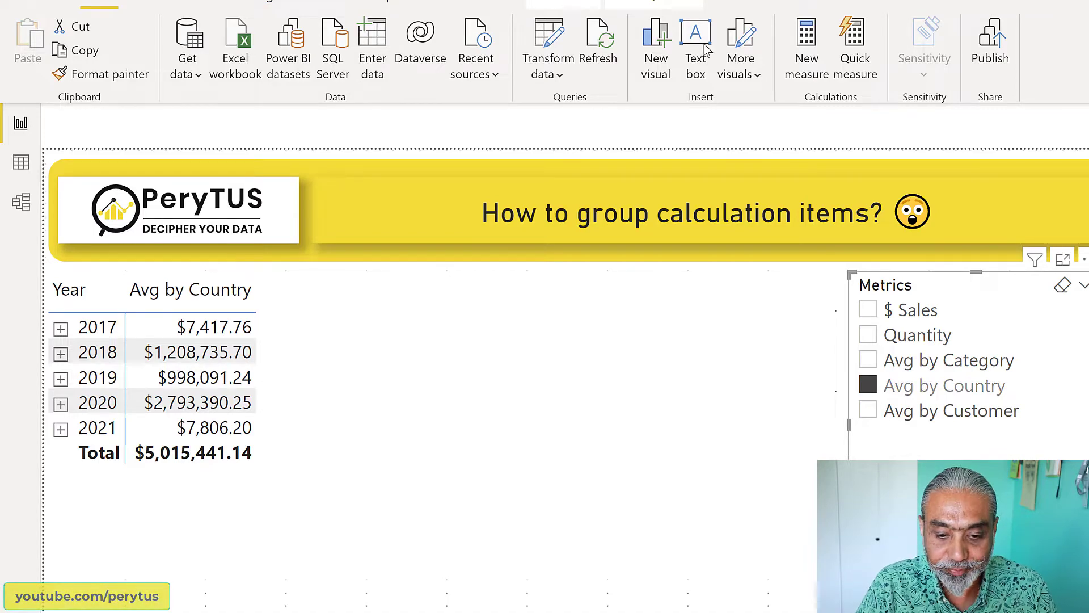
pyautogui.click(868, 386)
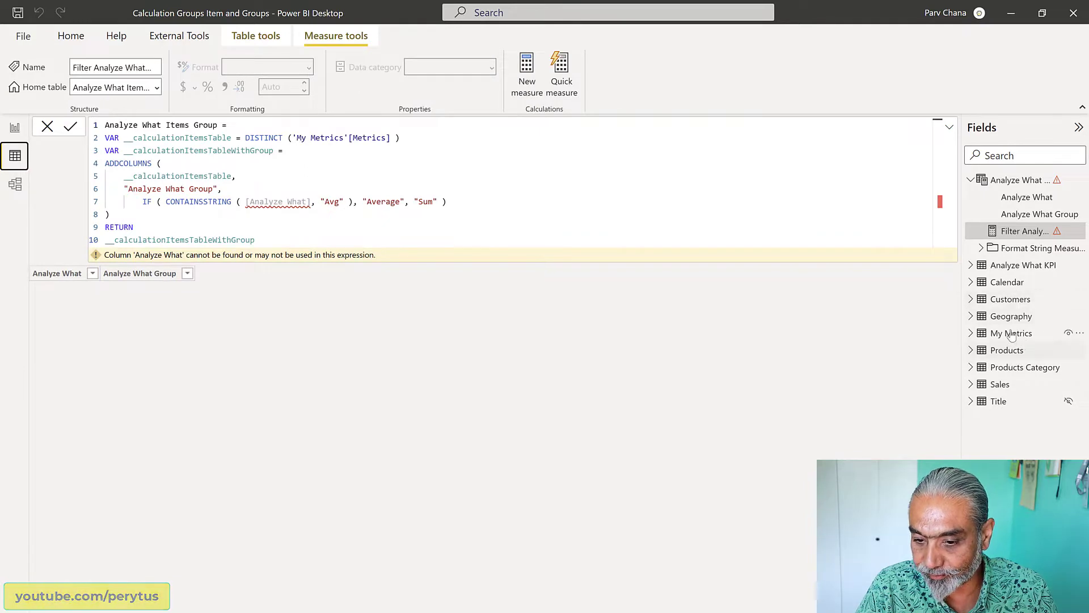
# Step: Open the My Metrics table's data and examine the items in its Metrics column
pyautogui.click(1012, 335)
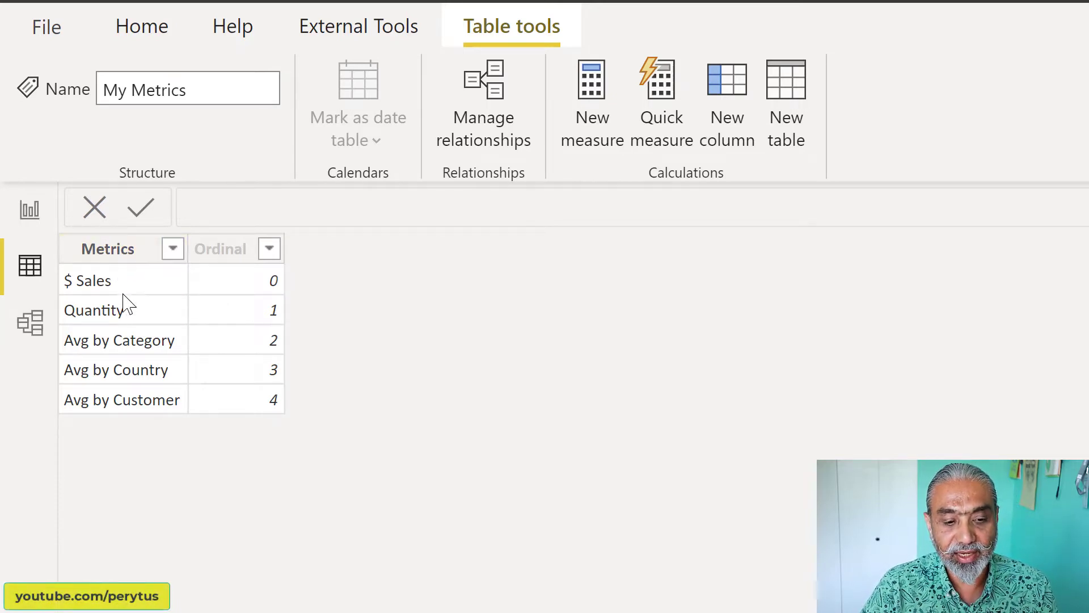
pyautogui.click(130, 400)
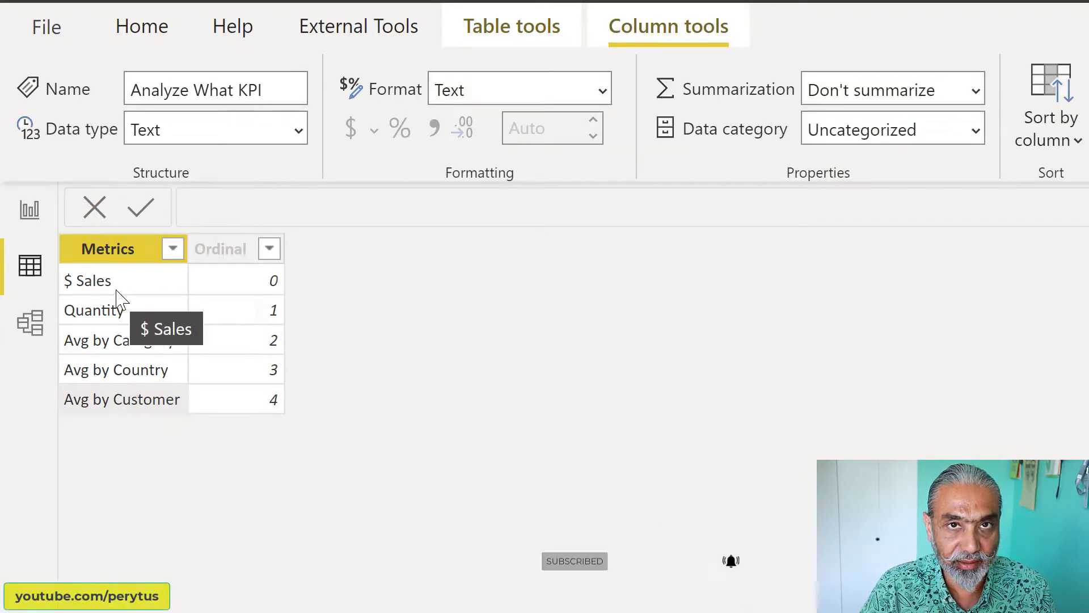
pyautogui.click(113, 290)
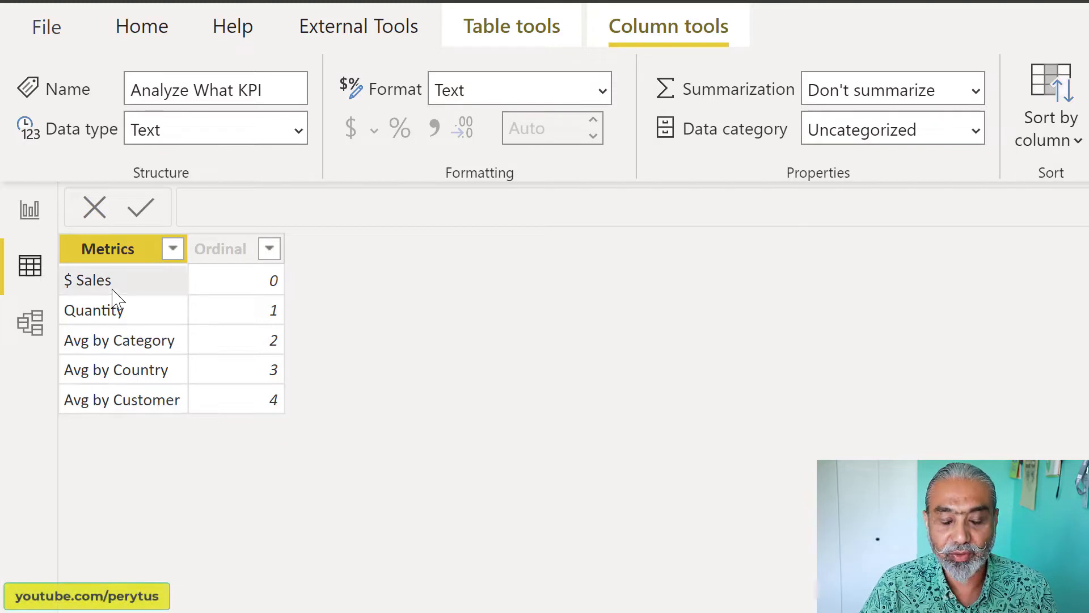
pyautogui.click(116, 319)
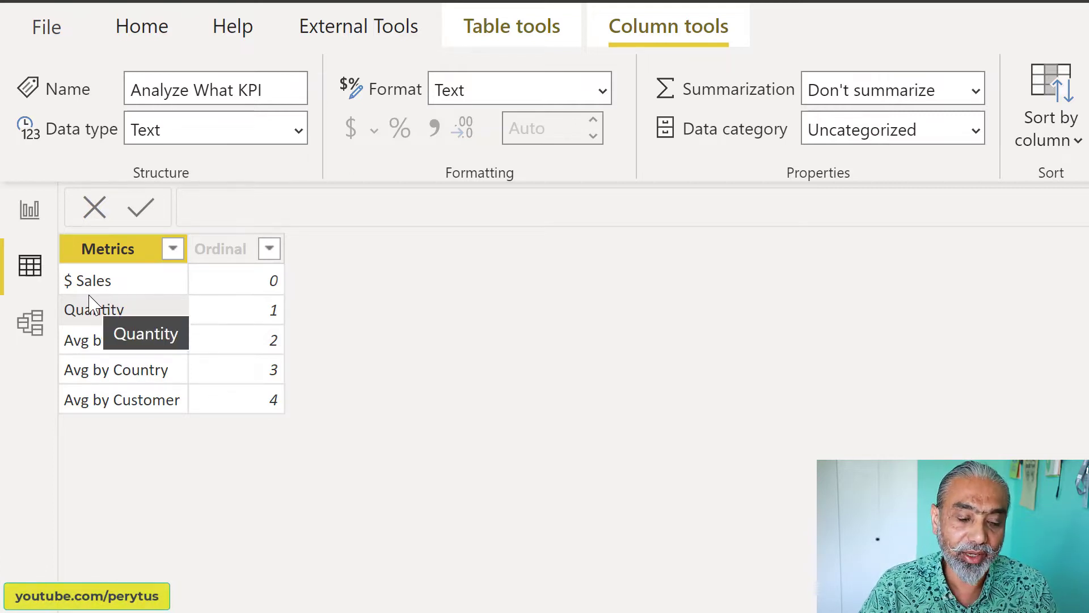
# Step: Return to the report view and start a new calculated table named Metrics Group
pyautogui.click(30, 218)
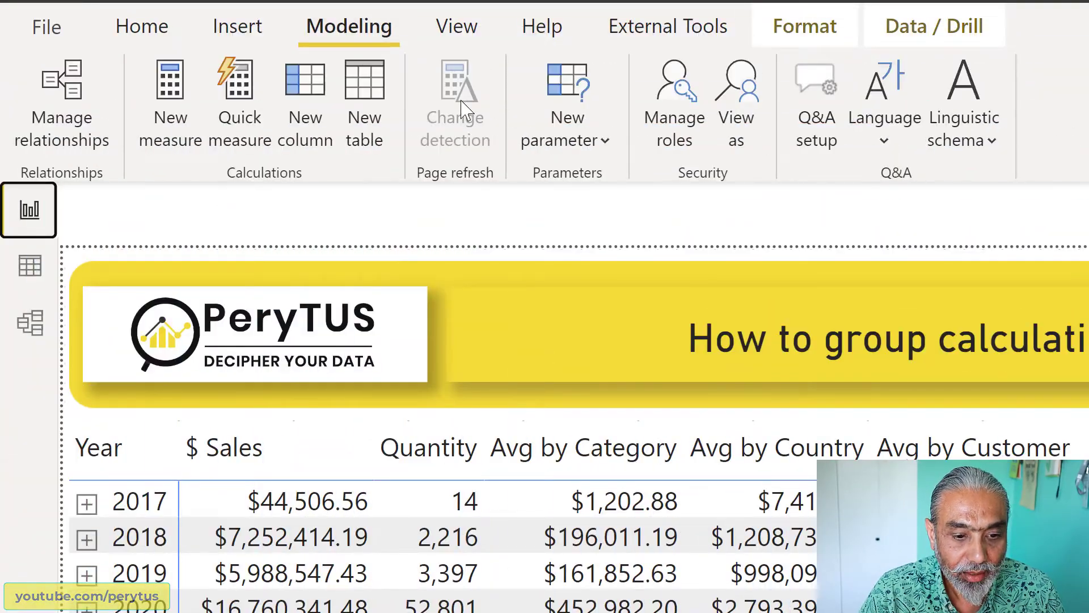
pyautogui.click(365, 106)
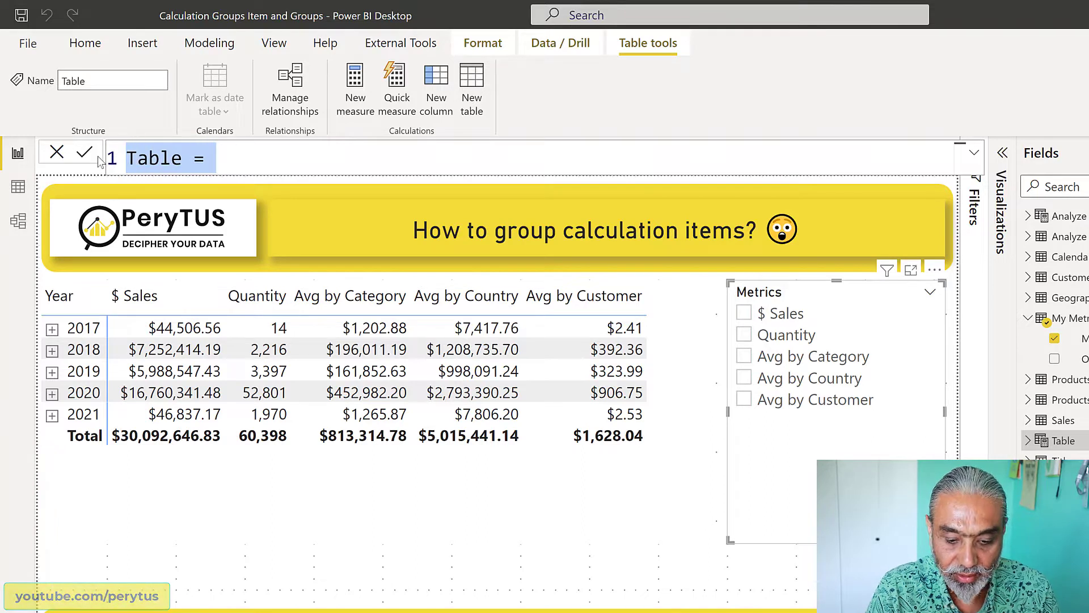
pyautogui.write('Metric')
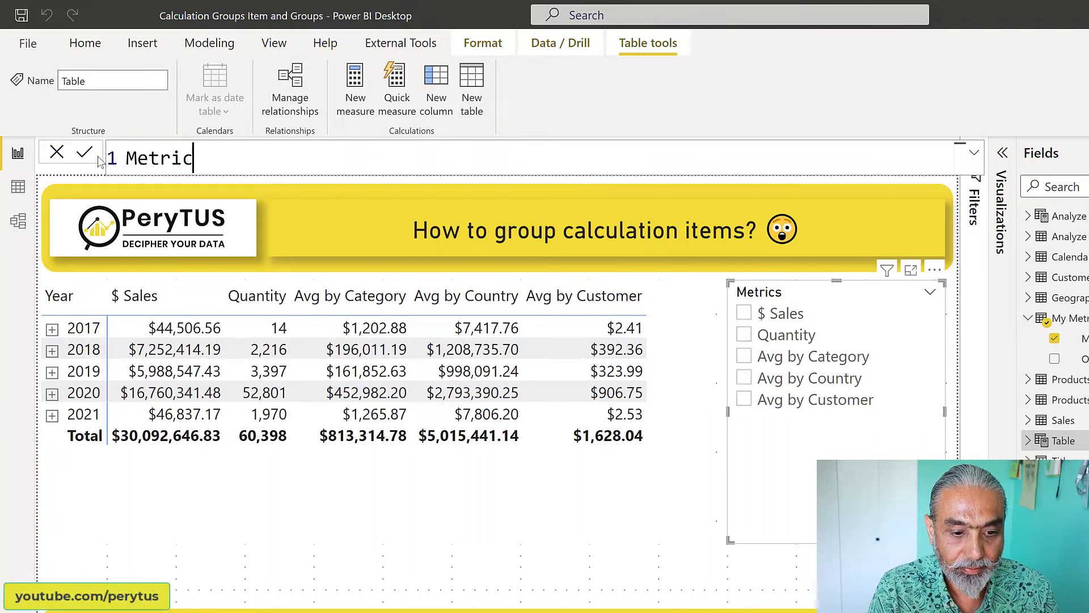
pyautogui.write('s Grou ')
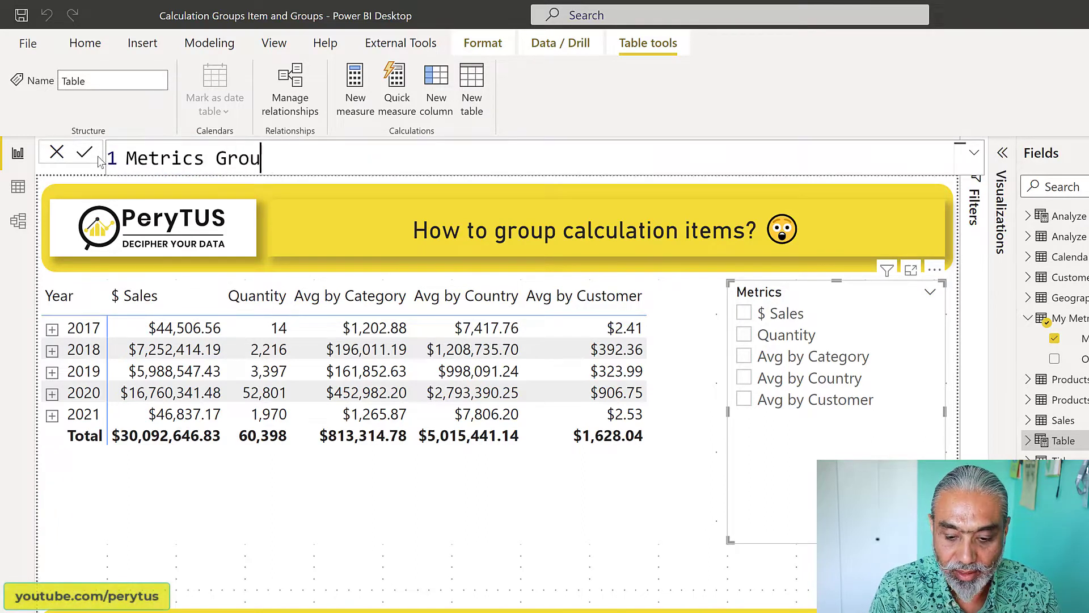
pyautogui.write('p =')
pyautogui.hotkey('shift', 'Return')
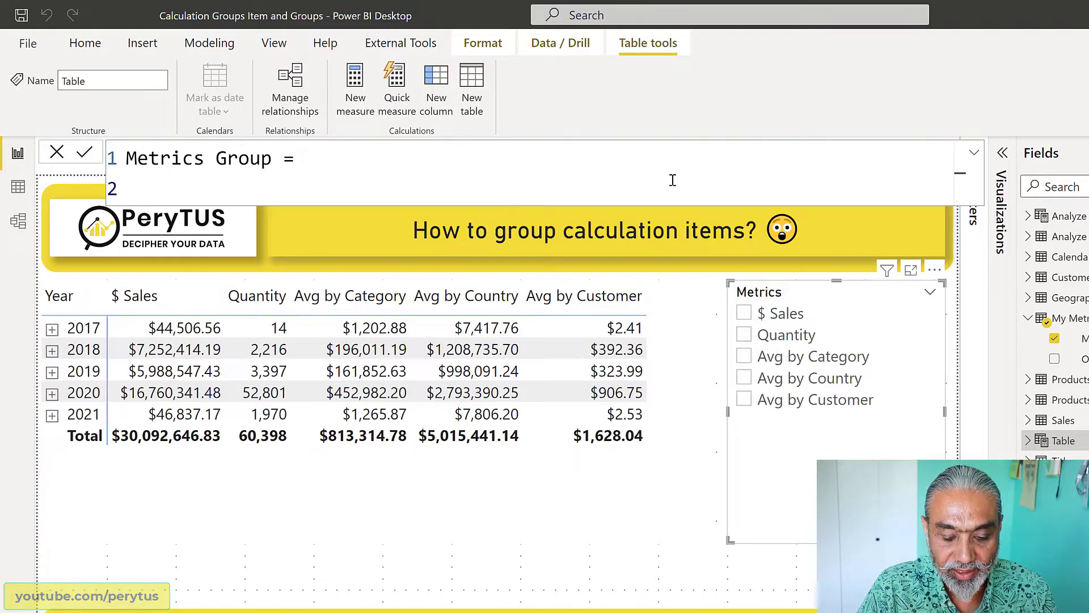
# Step: Declare a variable named __metricCalculationItems on the second line of the table formula
pyautogui.write('VAR _')
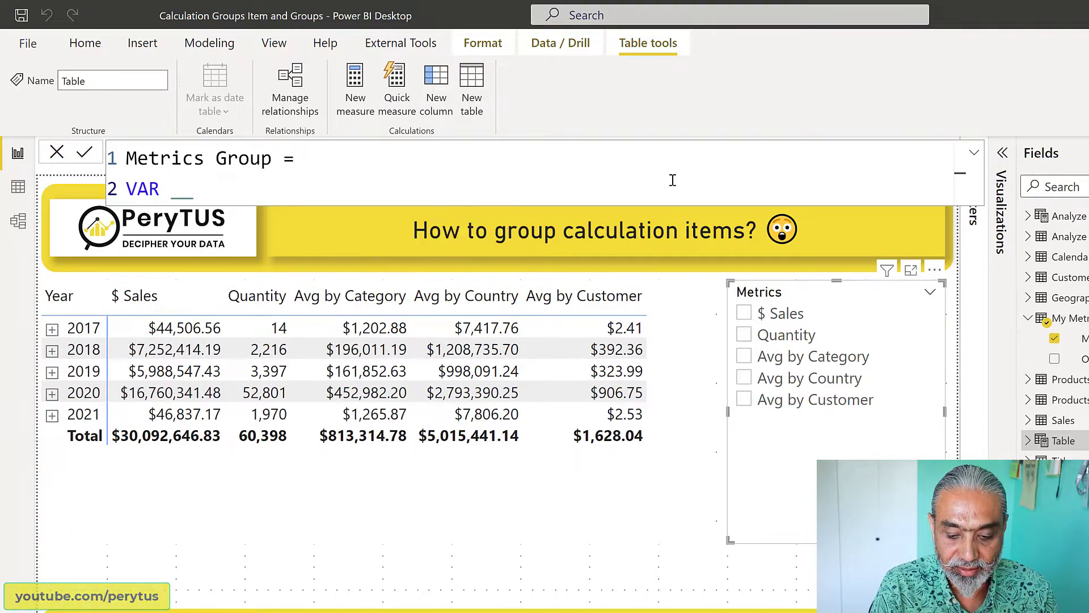
pyautogui.write('_metric')
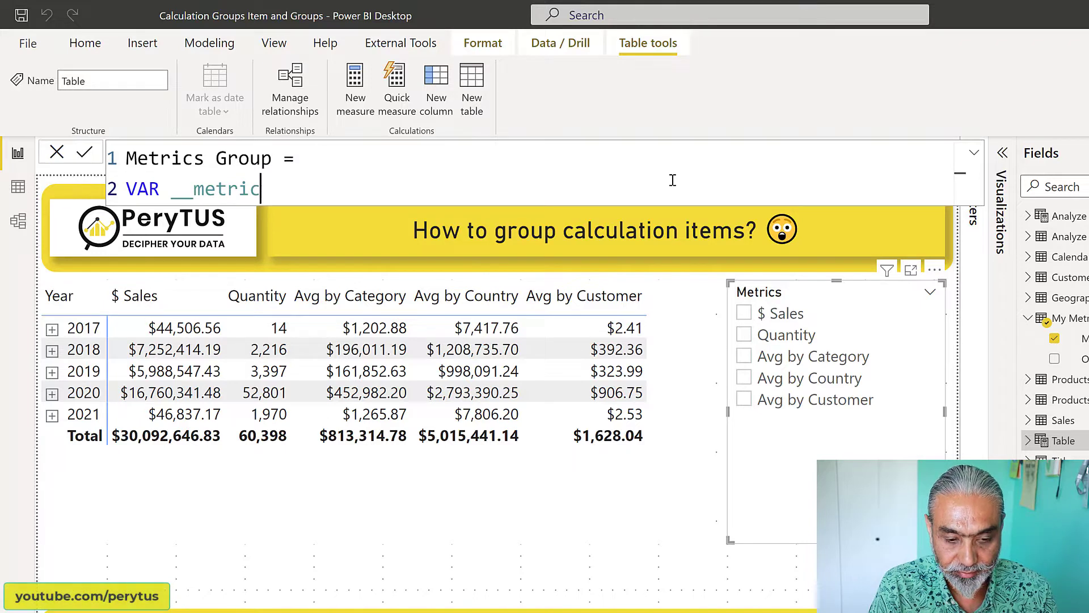
pyautogui.write('Calculate')
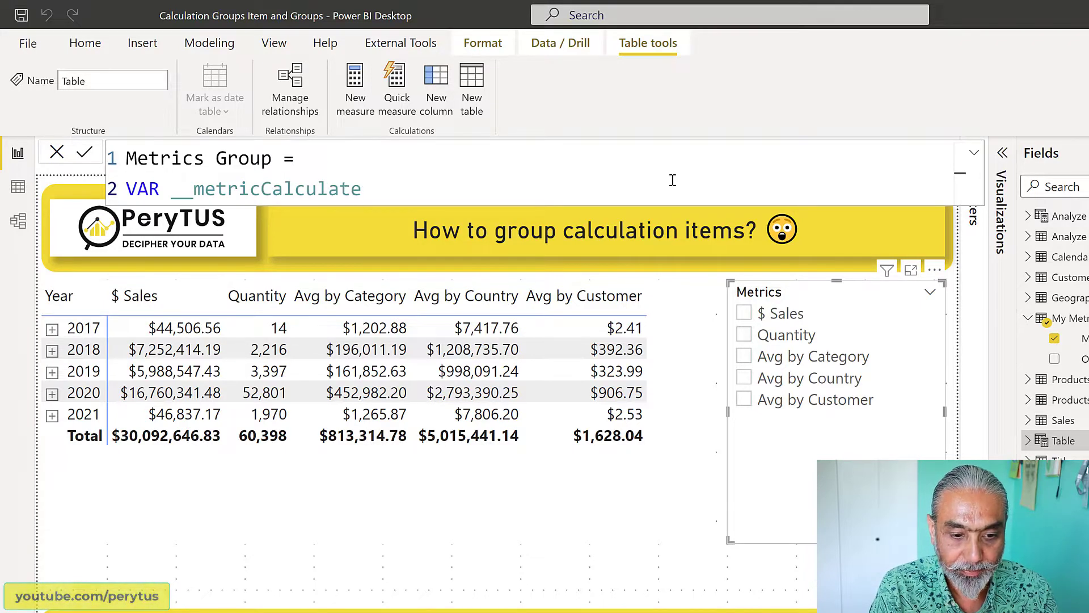
pyautogui.press('BackSpace')
pyautogui.press('BackSpace')
pyautogui.write('io')
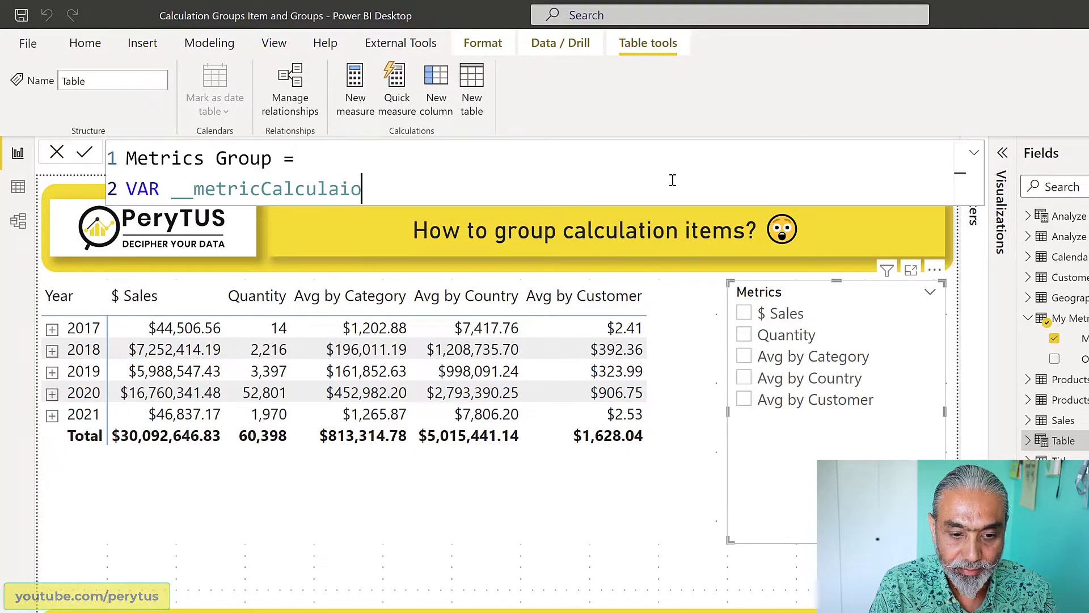
pyautogui.press('BackSpace')
pyautogui.press('BackSpace')
pyautogui.write('tionItems ')
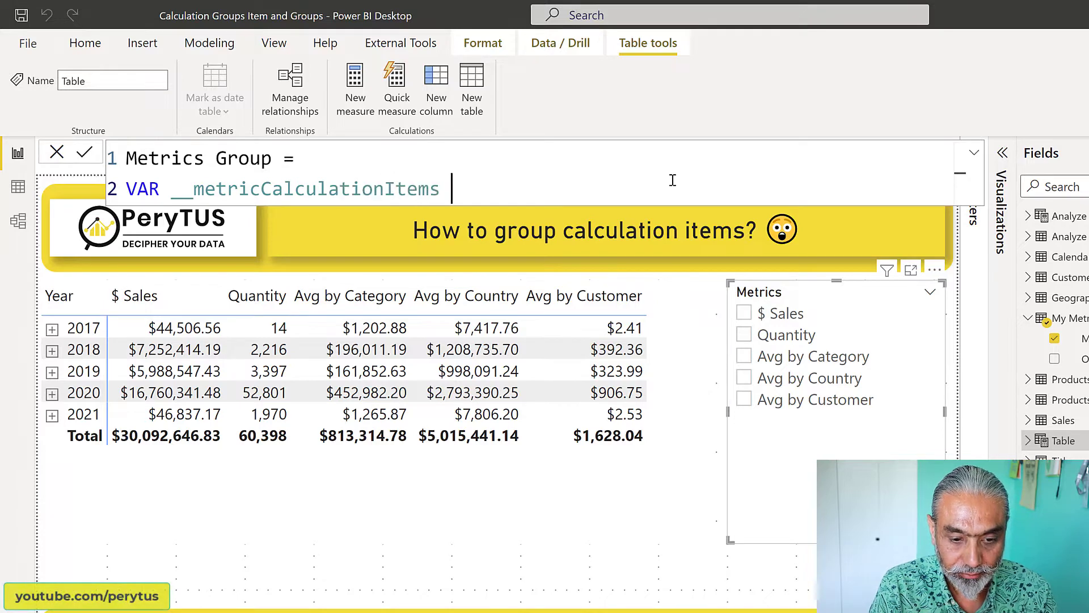
# Step: Assign the variable the distinct values of the Metrics column with DISTINCT ('My Metrics'[Metrics])
pyautogui.write('= DISTINCT')
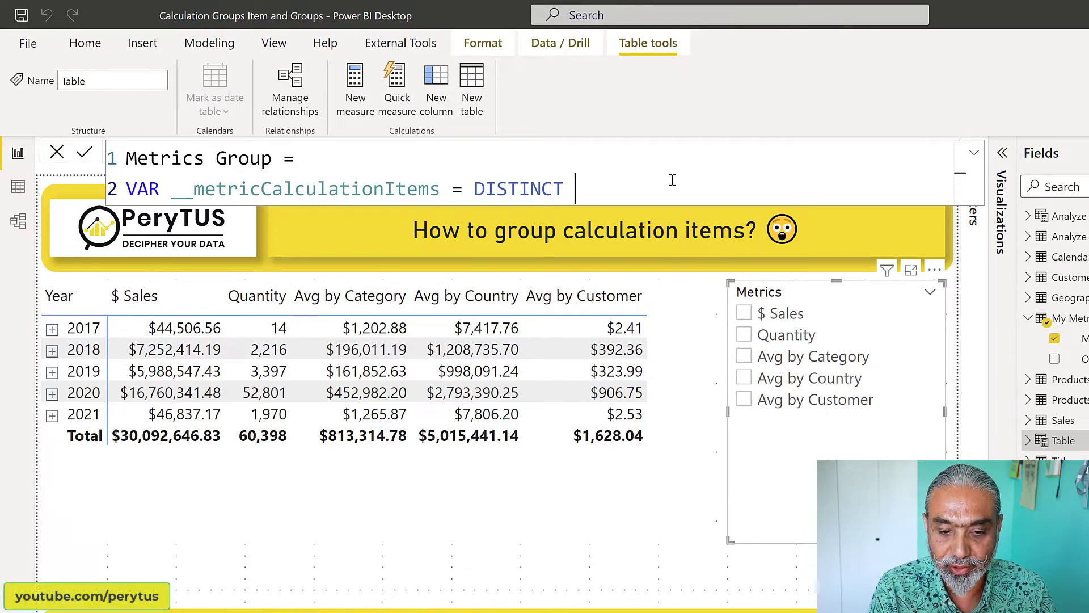
pyautogui.write('( ')
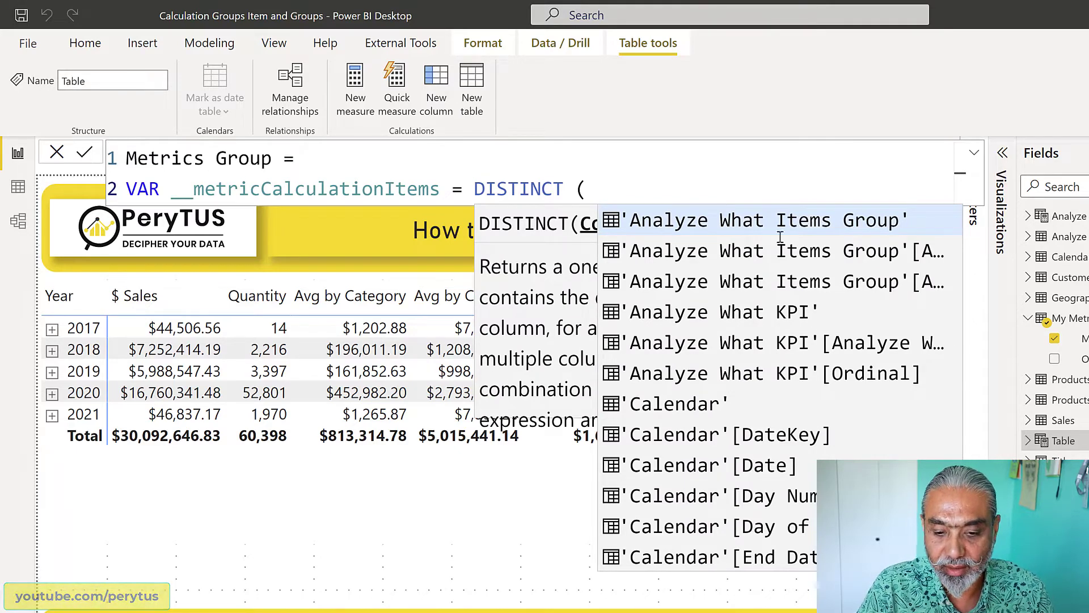
pyautogui.write('My')
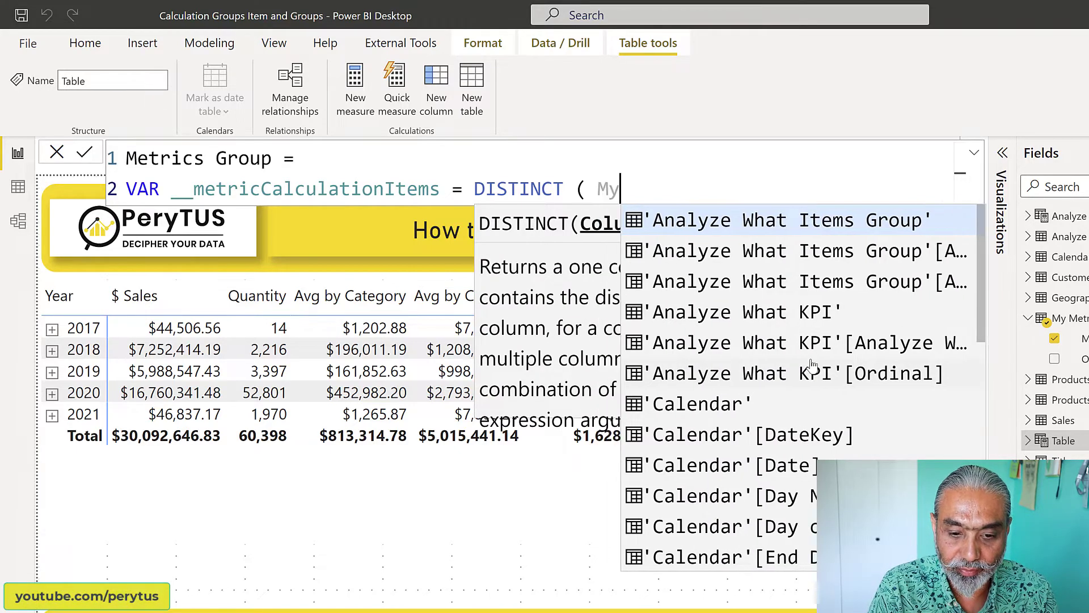
pyautogui.press('Down')
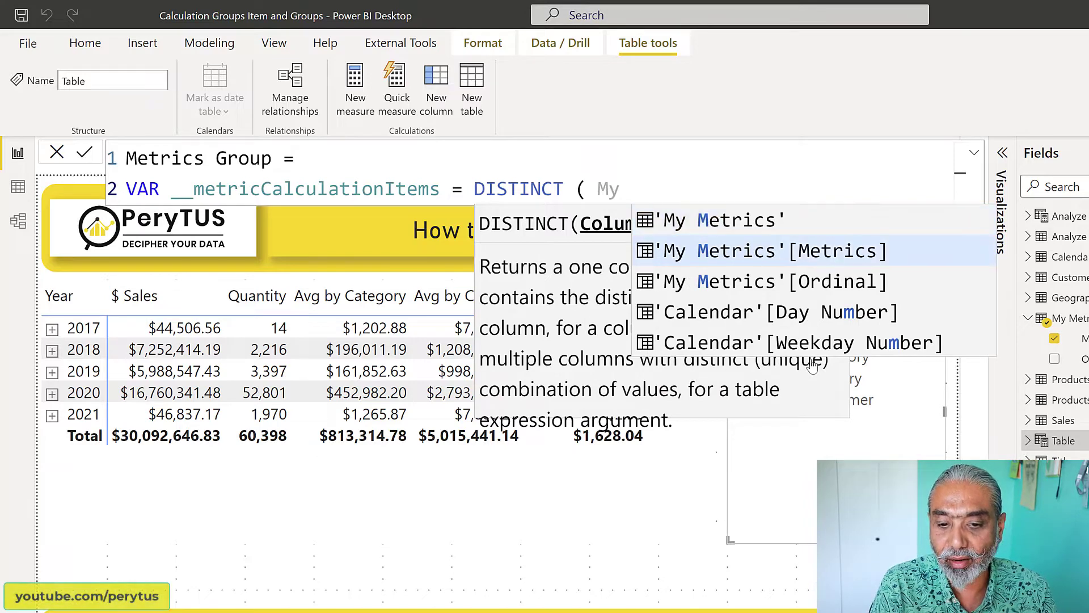
pyautogui.press('Tab')
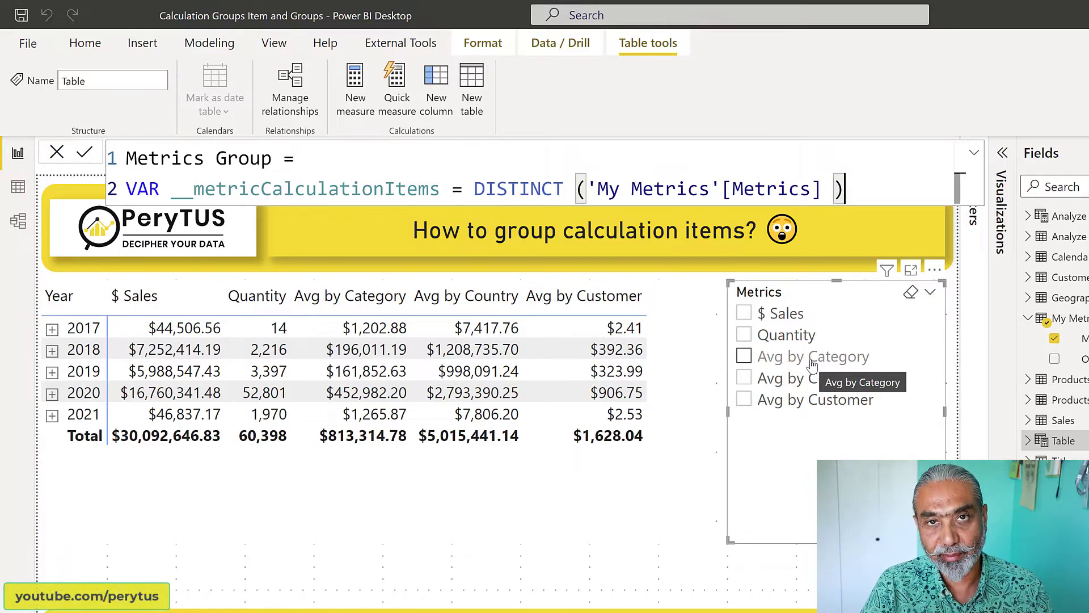
# Step: Finish the formula with RETURN and __metricCalculationItems on separate lines, and commit the calculated table
pyautogui.hotkey('shift', 'Return')
pyautogui.write('RETURN')
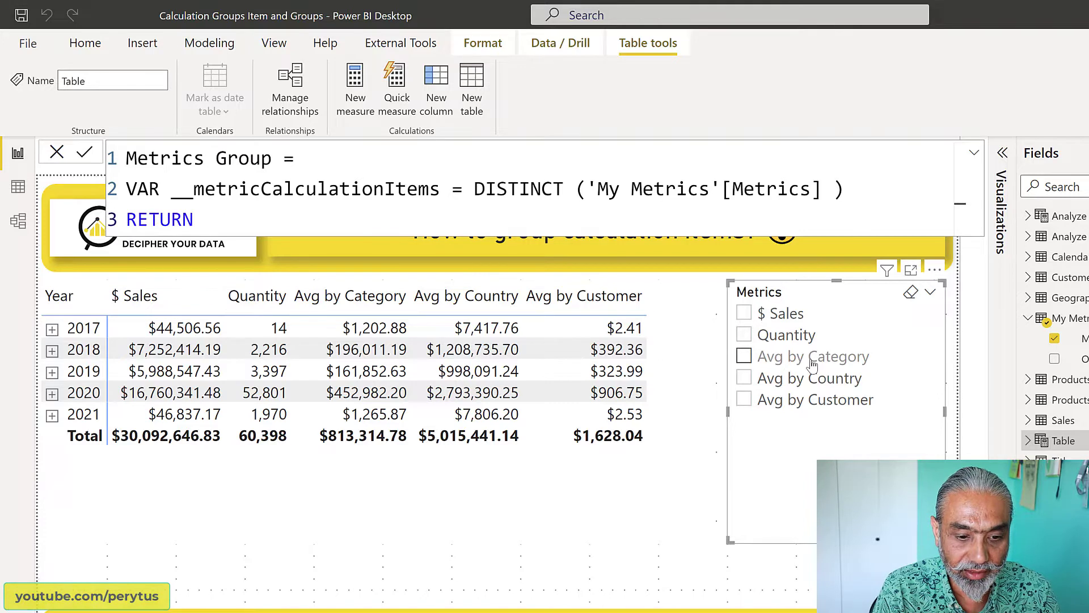
pyautogui.hotkey('shift', 'Return')
pyautogui.write('__metricCalculationItems')
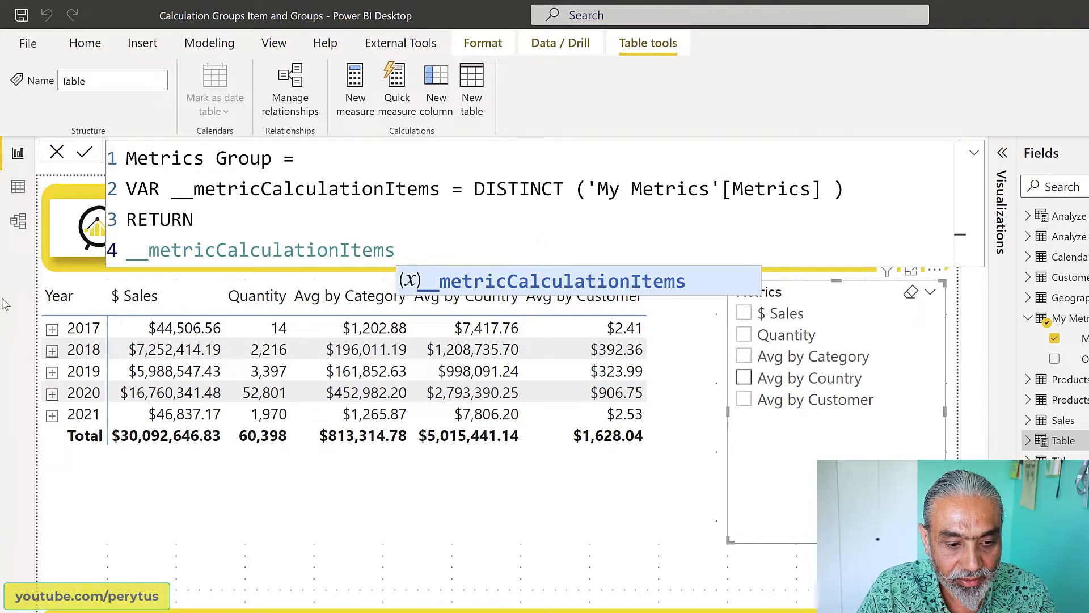
pyautogui.press('Escape')
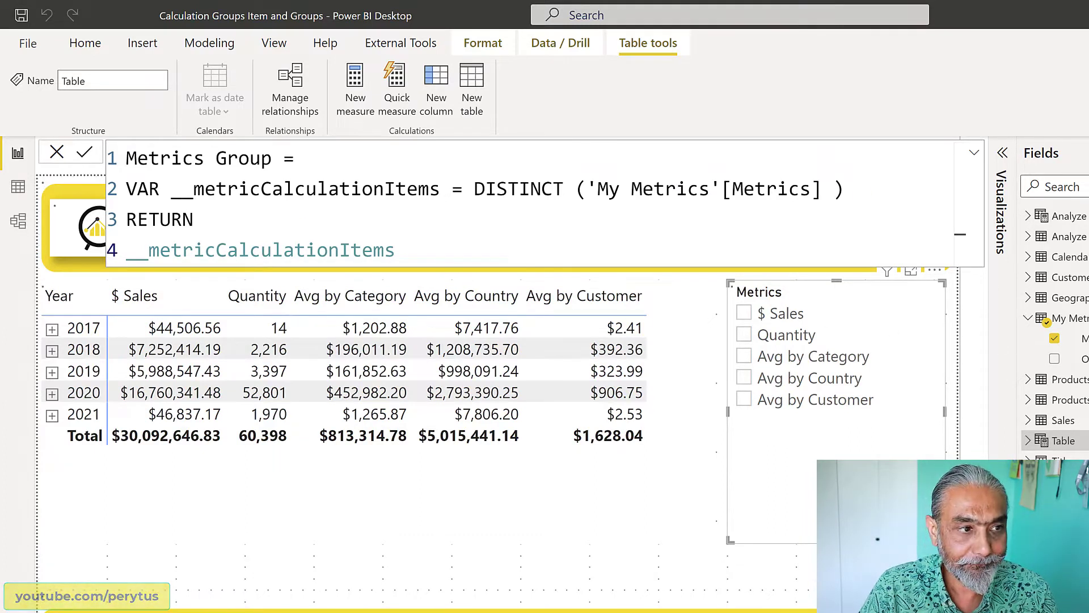
pyautogui.press('Return')
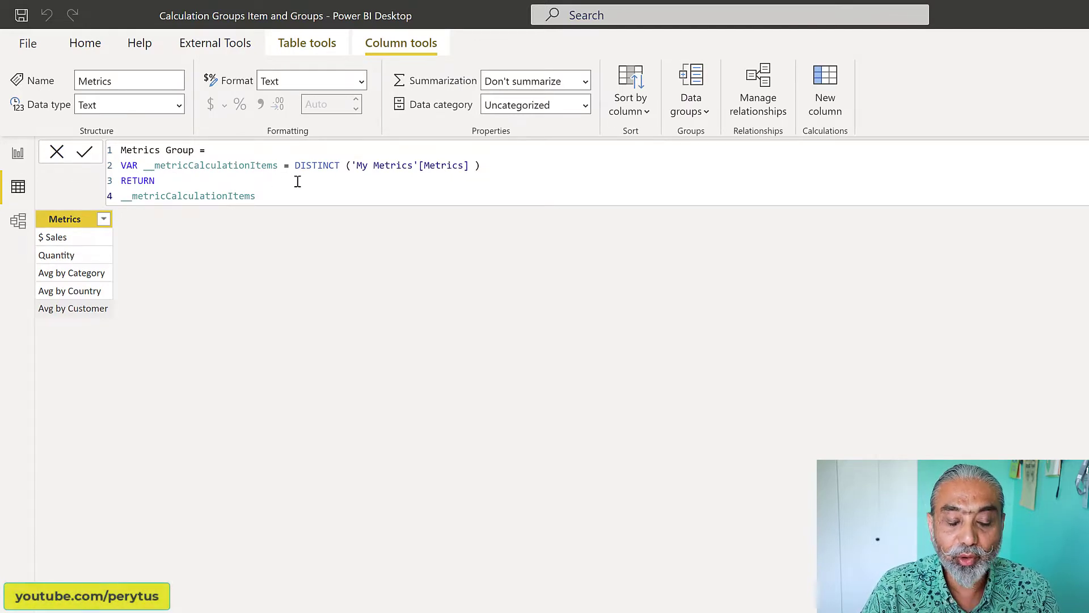
# Step: Declare a second variable named __metricCalculationItemsWithGroup on a new line below the DISTINCT line, ending with an equals sign
pyautogui.click(514, 168)
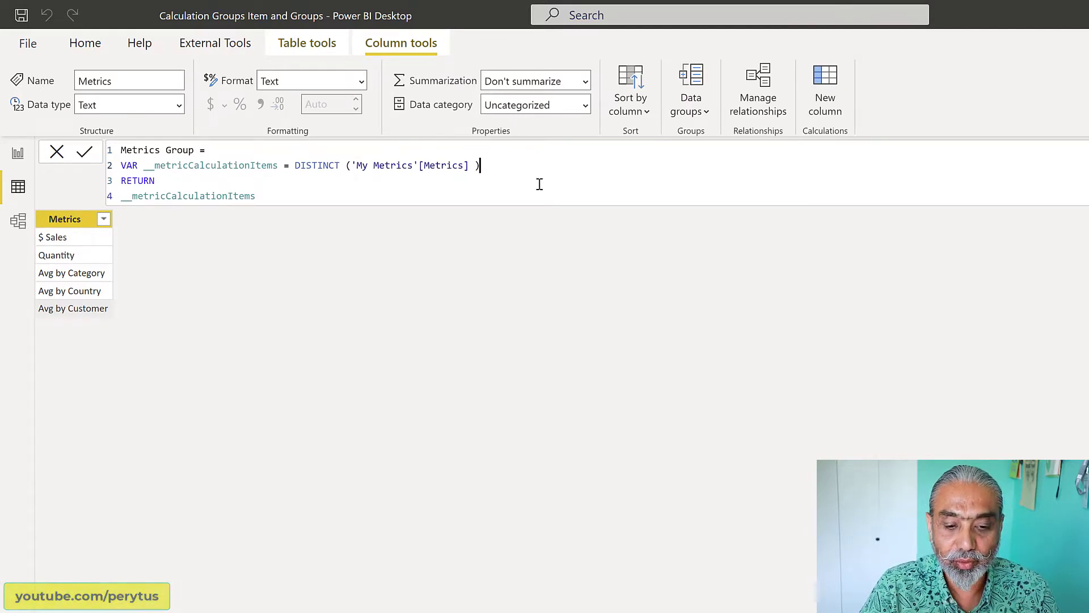
pyautogui.scroll(1, 541, 184)
pyautogui.scroll(4, 541, 184)
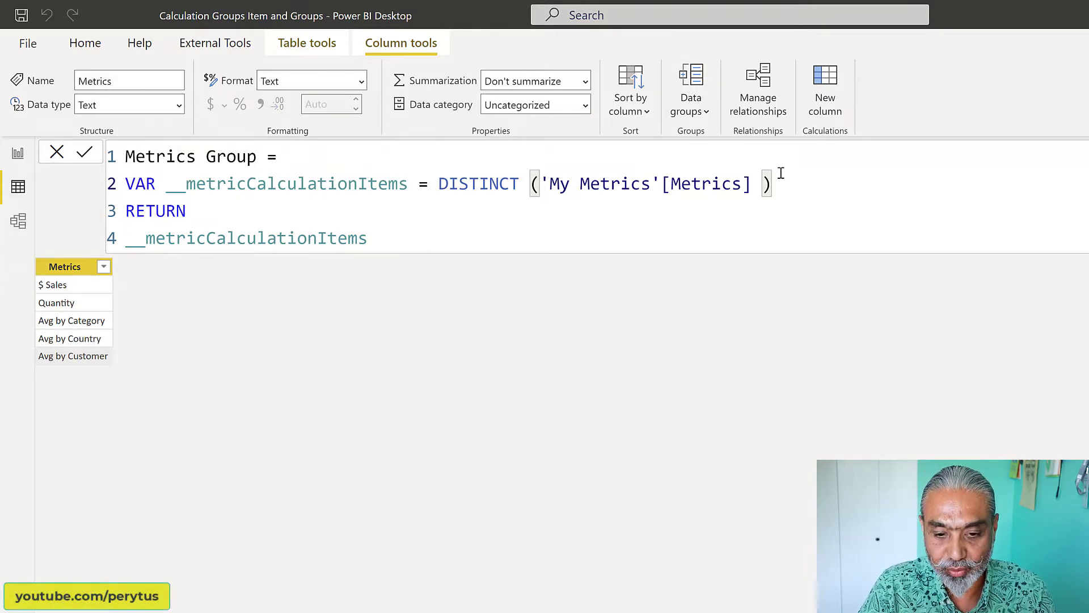
pyautogui.hotkey('shift', 'Return')
pyautogui.write('VR')
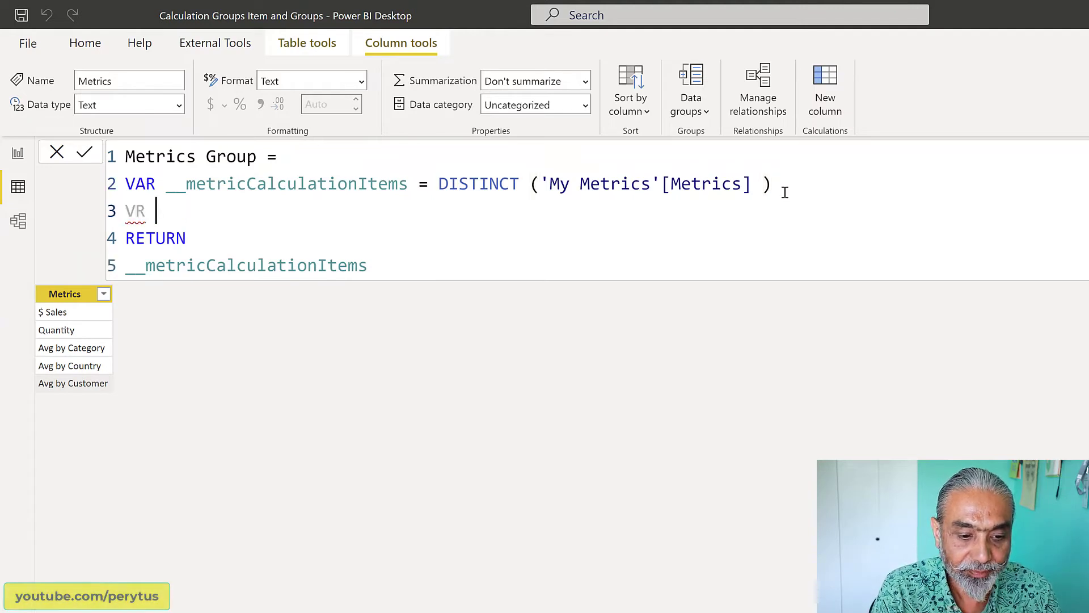
pyautogui.press('BackSpace')
pyautogui.press('BackSpace')
pyautogui.write('AR __')
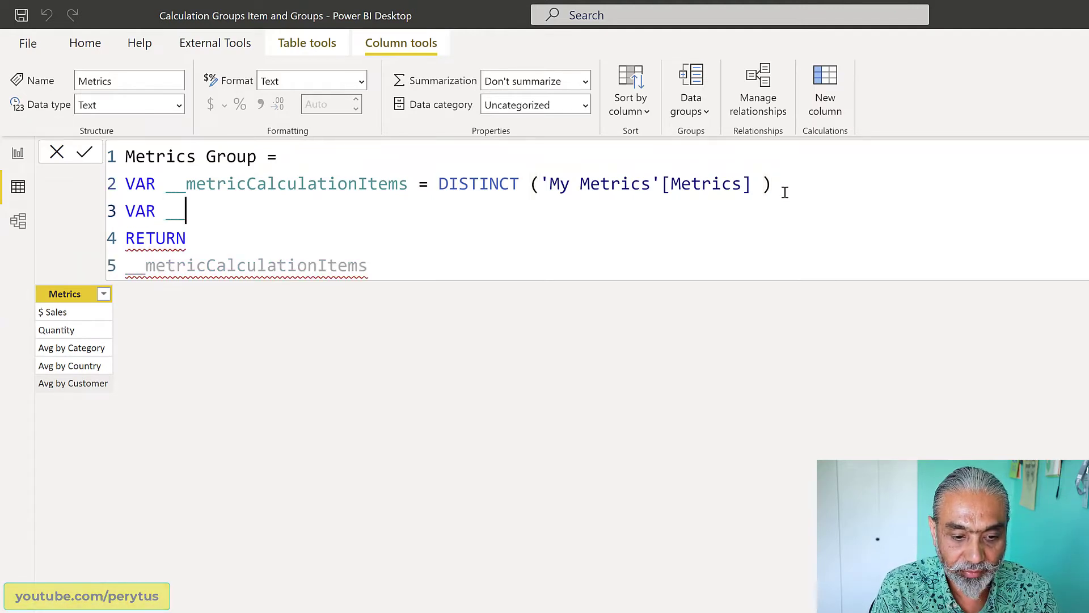
pyautogui.write('metricC')
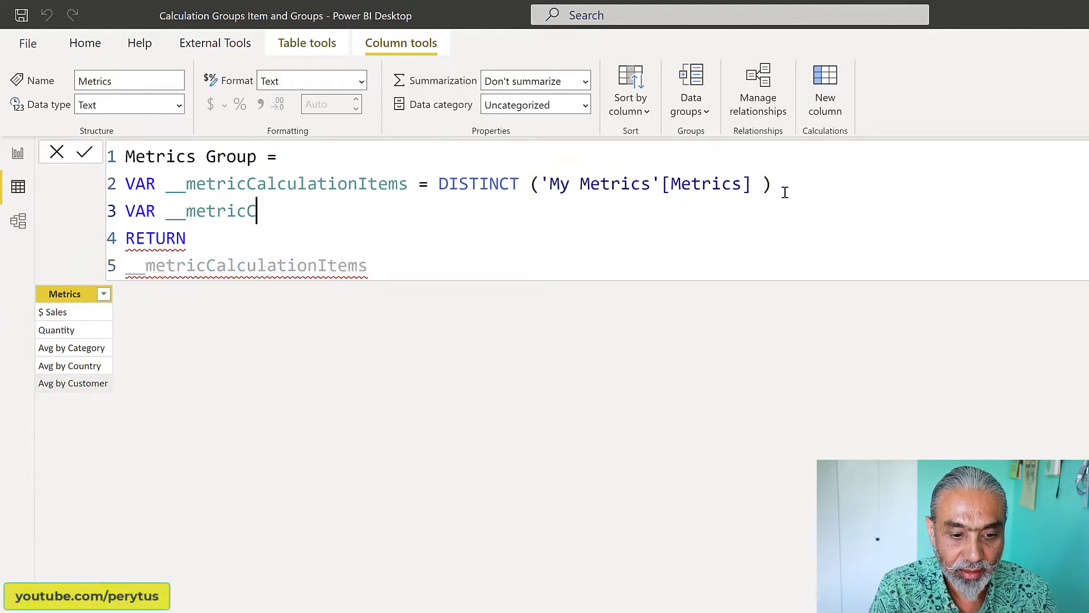
pyautogui.write('alcul')
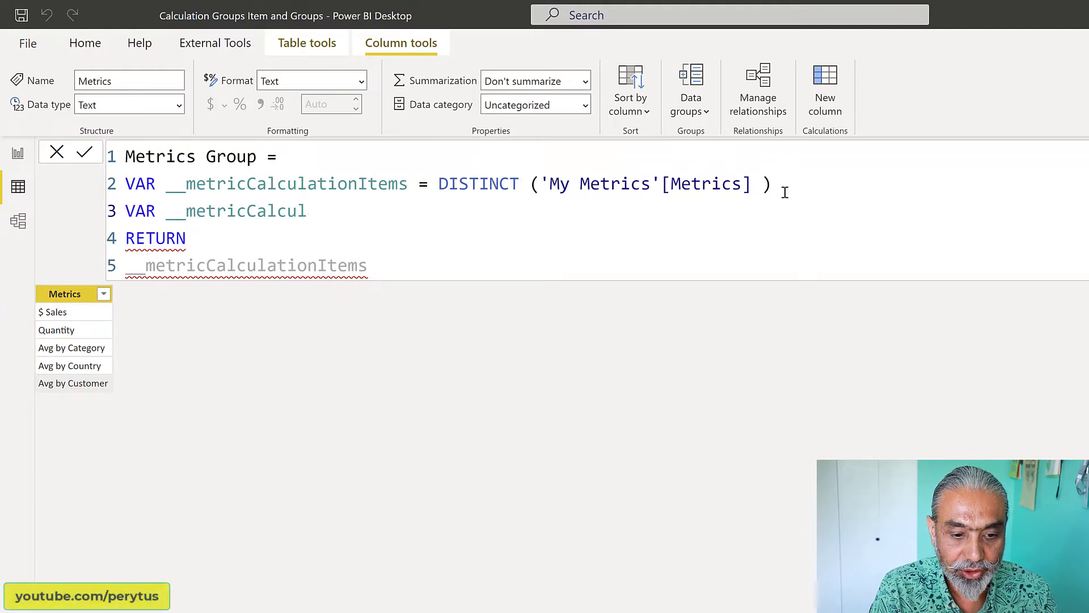
pyautogui.write('ationItemsWi')
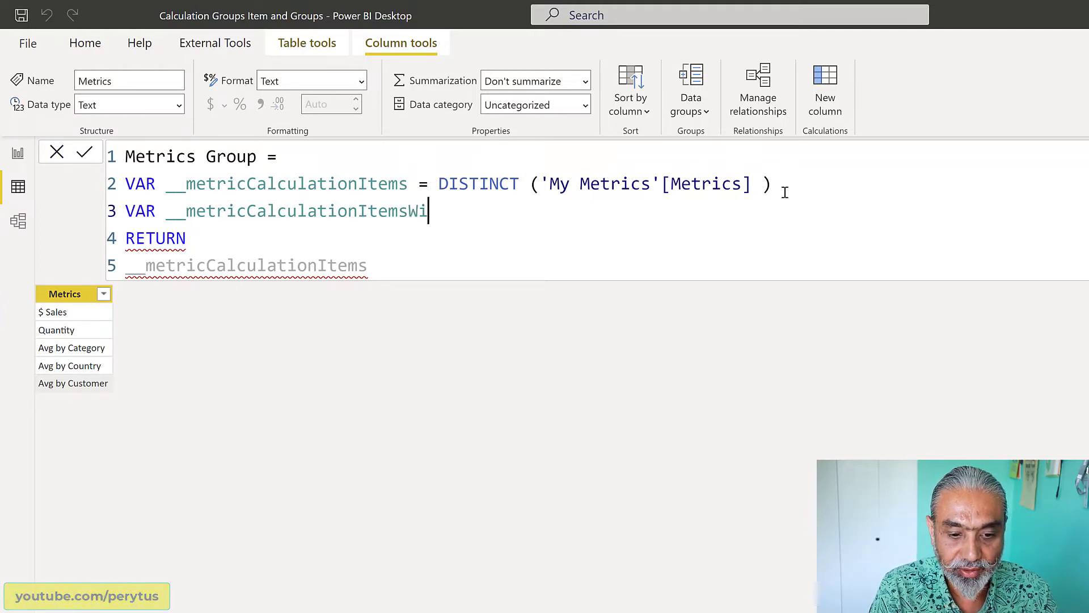
pyautogui.write('thGrou')
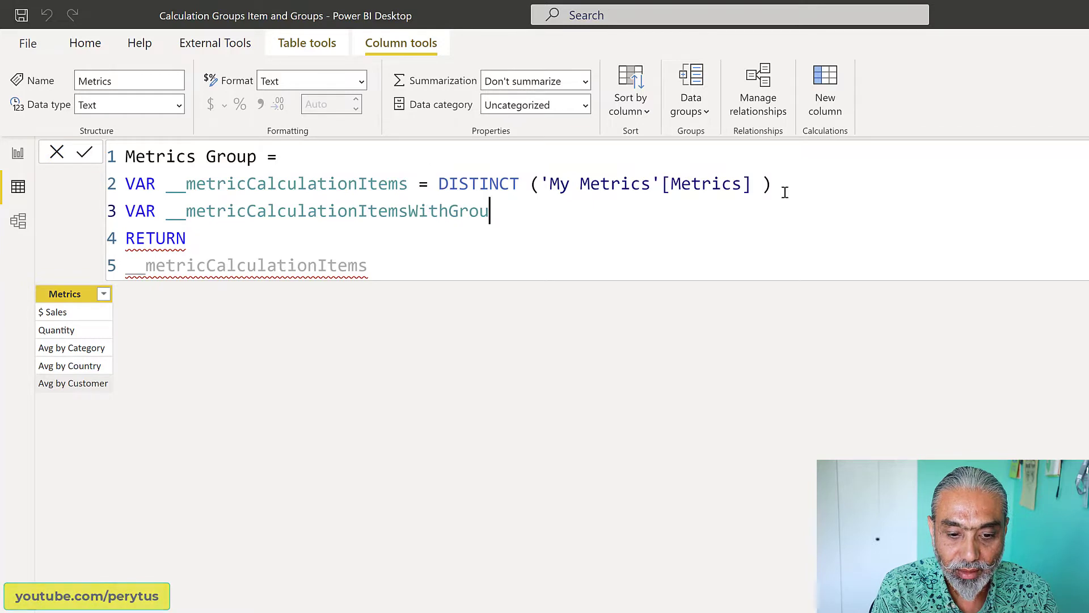
pyautogui.write('p =')
# Step: Start an ADDCOLUMNS expression for the second variable, with __metricCalculationItems as its table argument on a new line
pyautogui.press('Return')
pyautogui.write('ADDC')
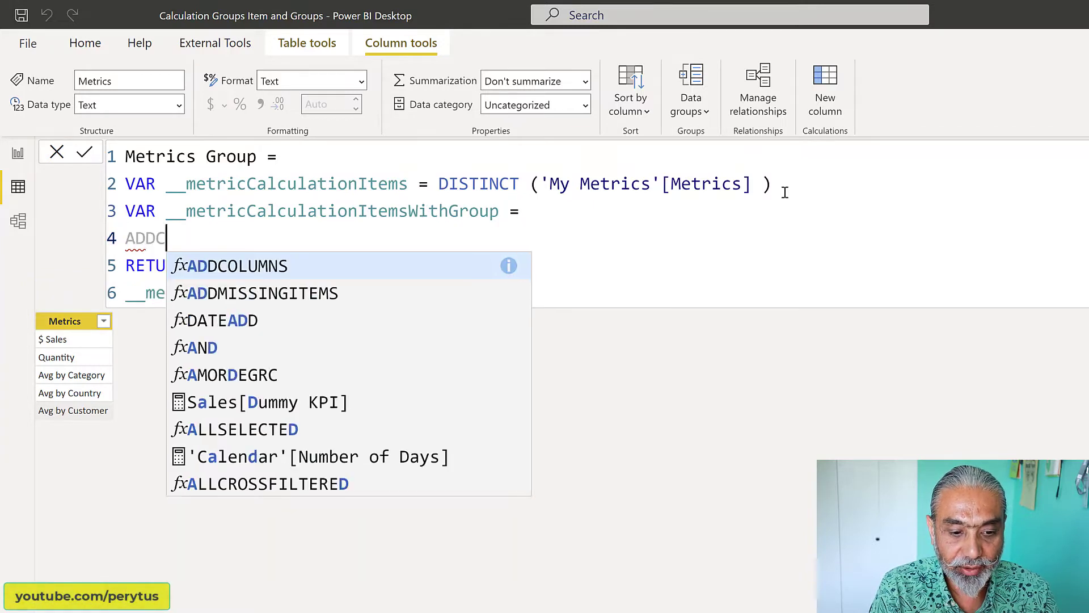
pyautogui.write('OLUMNS (')
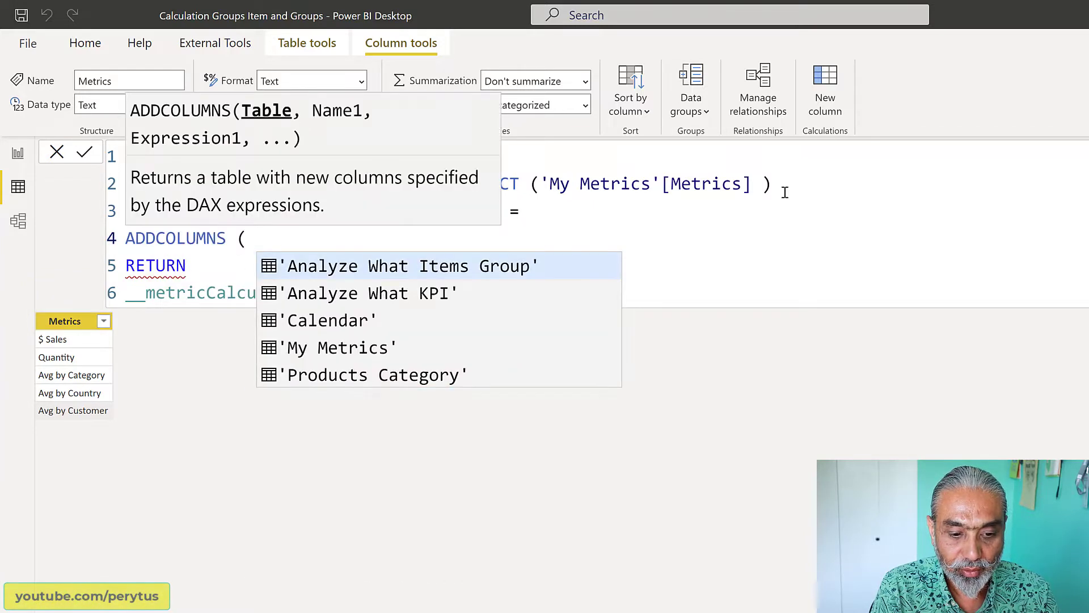
pyautogui.hotkey('shift', 'Return')
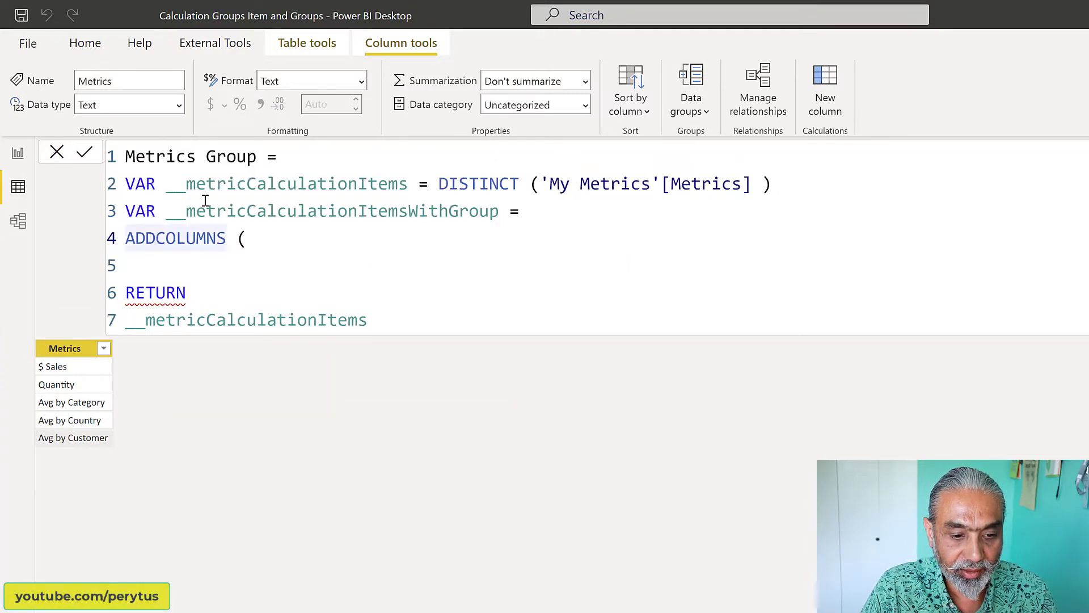
pyautogui.doubleClick(249, 190)
pyautogui.hotkey('ctrl', 'c')
pyautogui.click(224, 261)
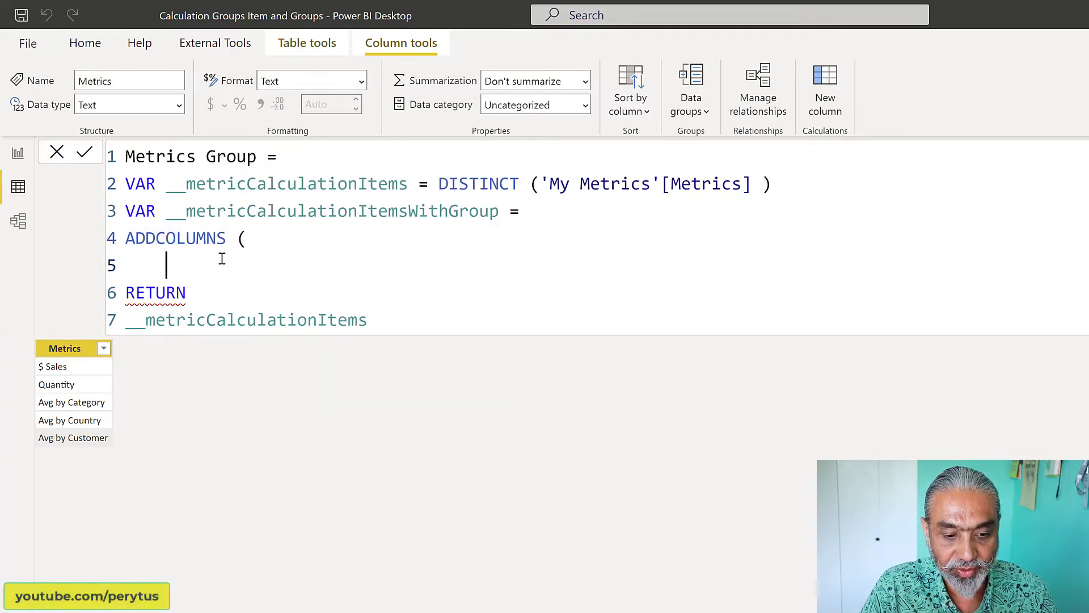
pyautogui.hotkey('ctrl', 'v')
pyautogui.write(',')
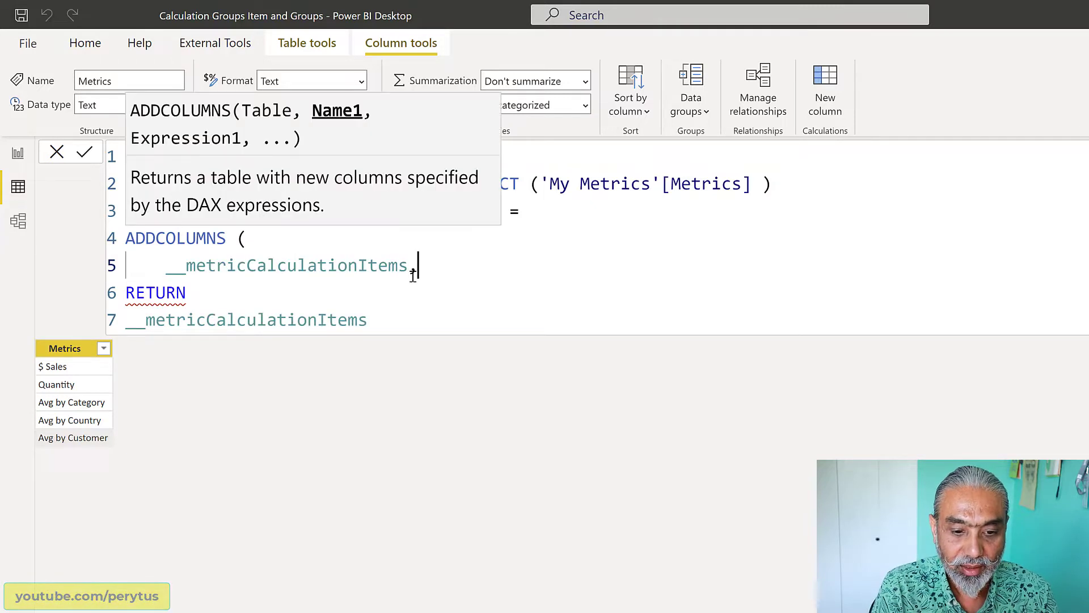
# Step: Name the added column "Metric Group" on its own line, followed by a comma and a new line for its expression
pyautogui.press('Return')
pyautogui.write('"')
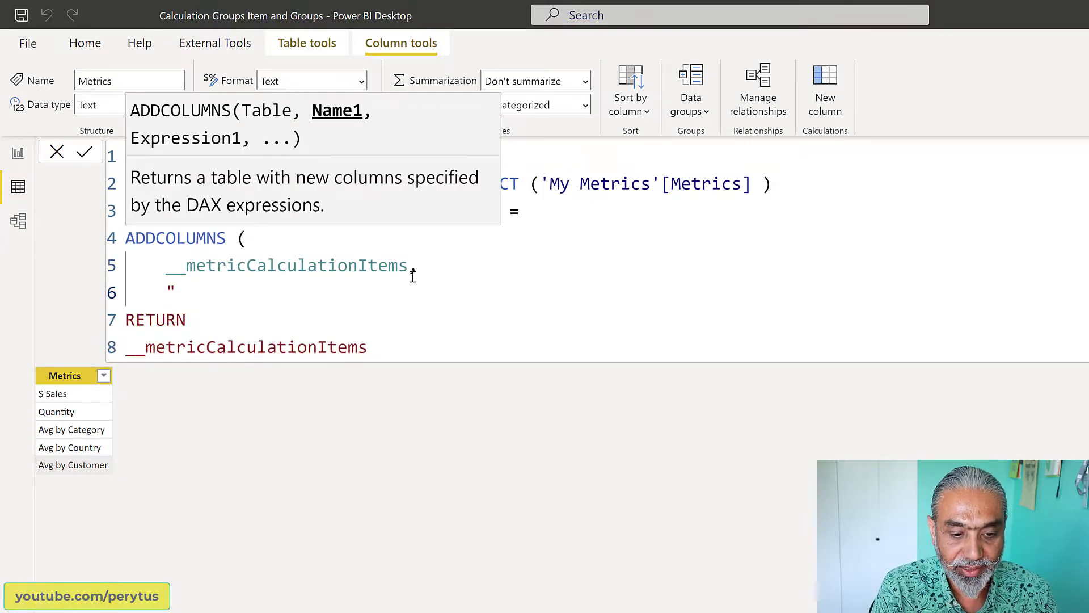
pyautogui.write('Met')
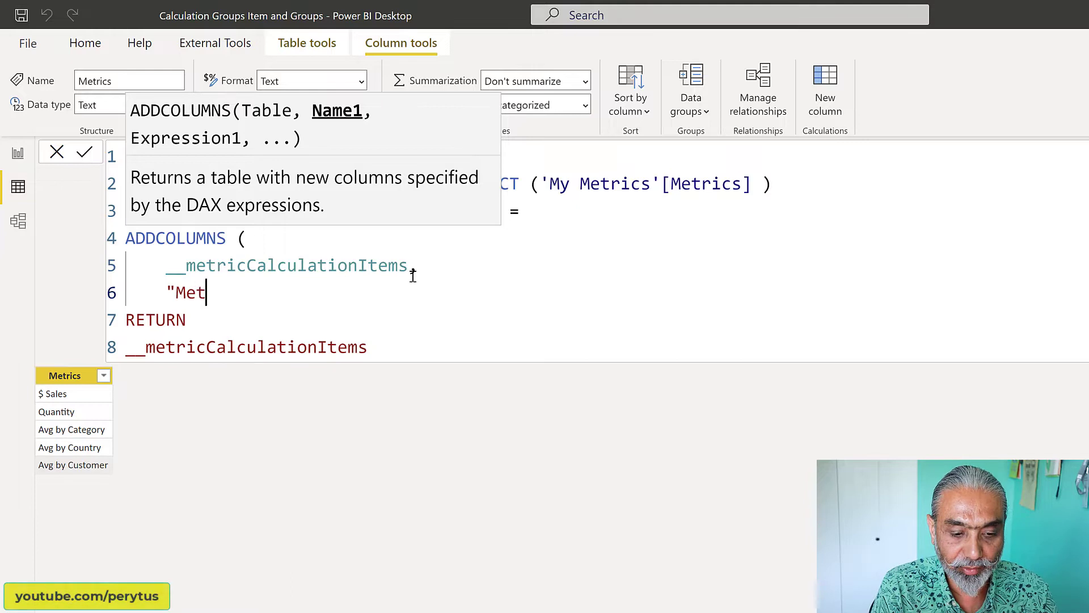
pyautogui.write('ric g')
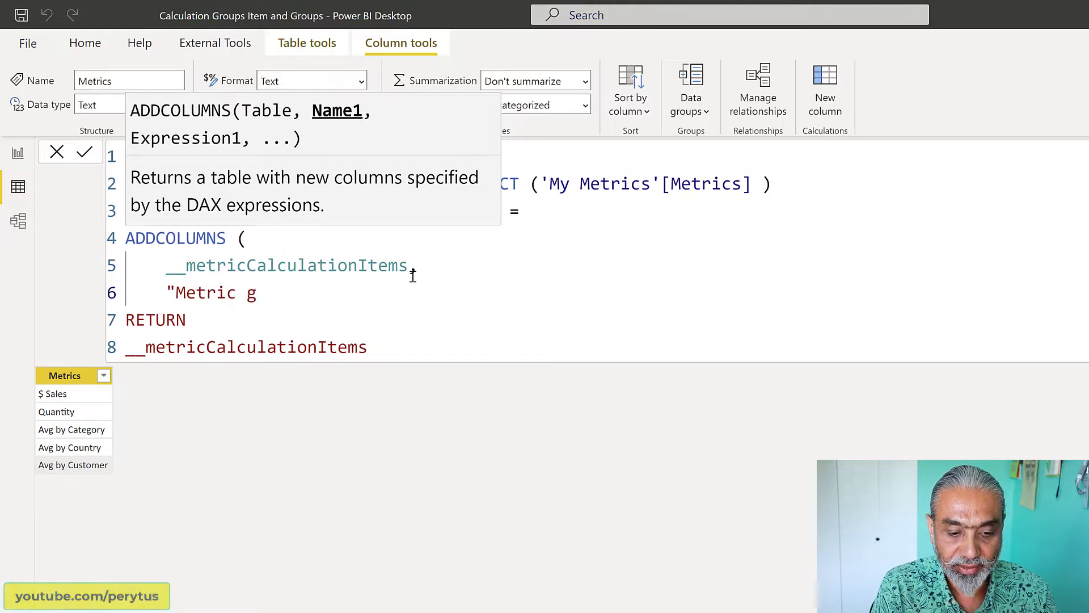
pyautogui.press('BackSpace')
pyautogui.write('Group"')
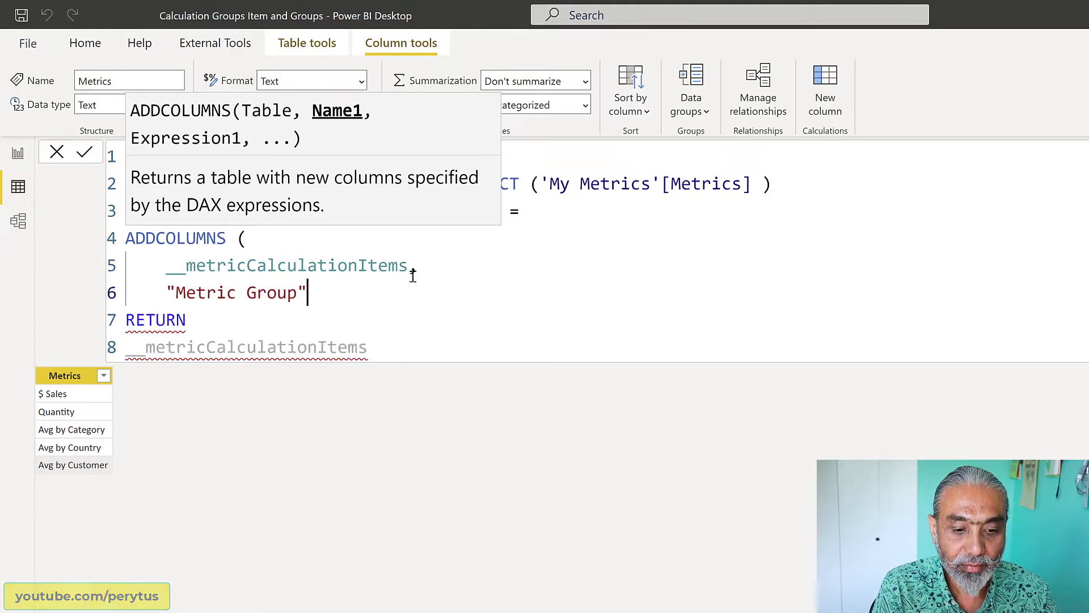
pyautogui.write(',')
pyautogui.press('Return')
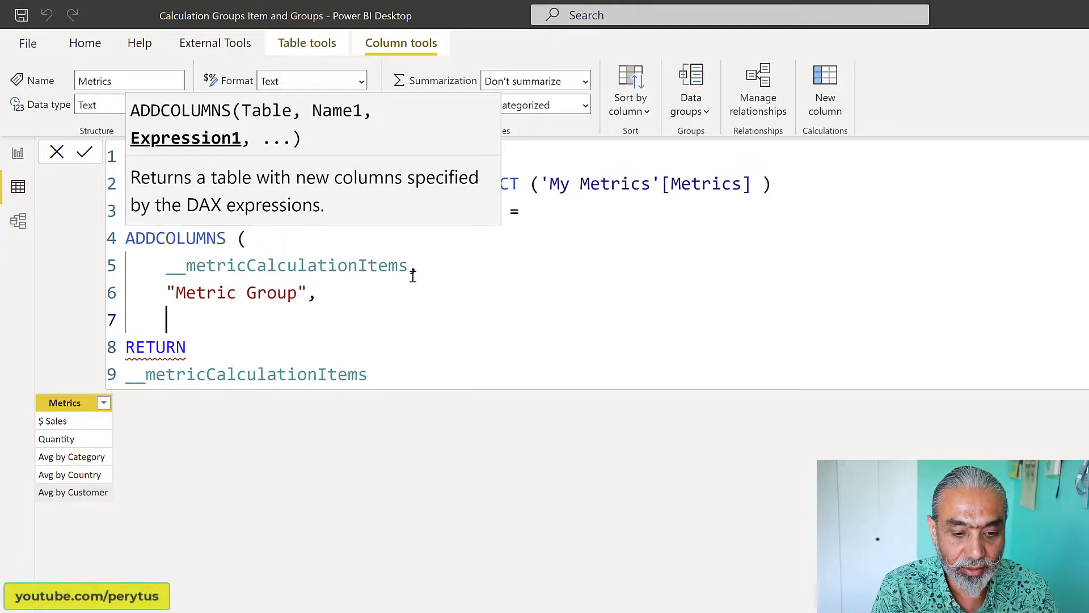
# Step: Begin the Metric Group expression with an IF whose condition is a CONTAINSSTRING function
pyautogui.write('IF ( ')
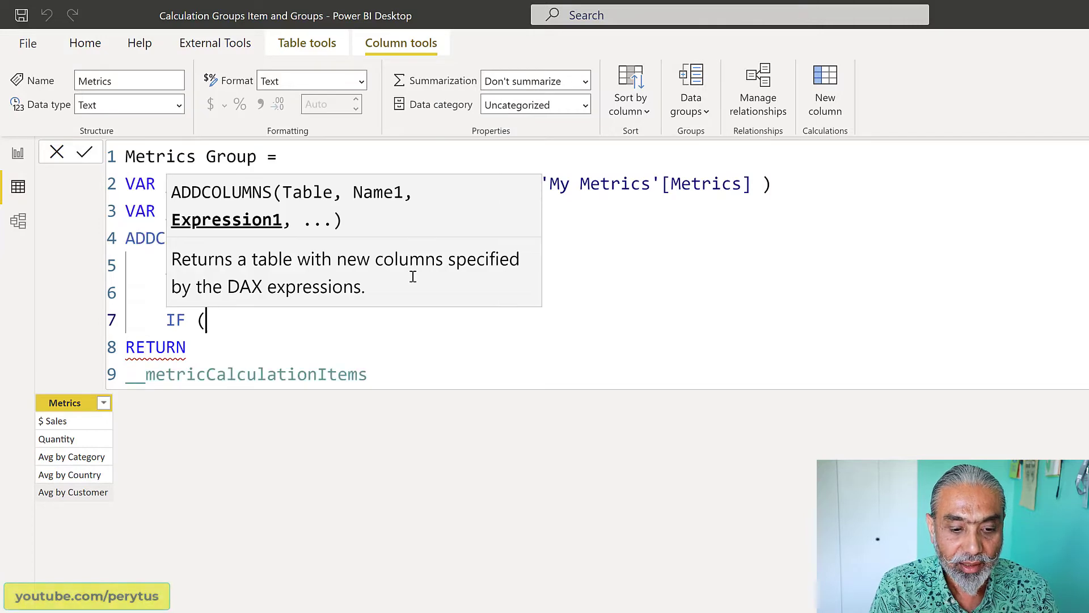
pyautogui.write('CONTAIN')
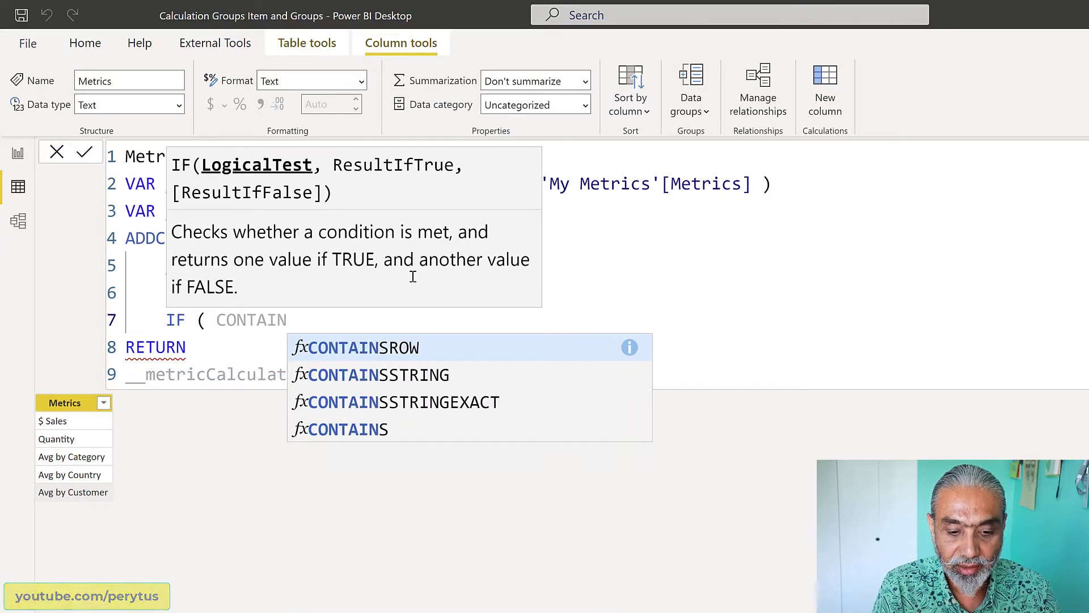
pyautogui.write('SS')
pyautogui.press('Tab')
pyautogui.press('BackSpace')
pyautogui.write('( ')
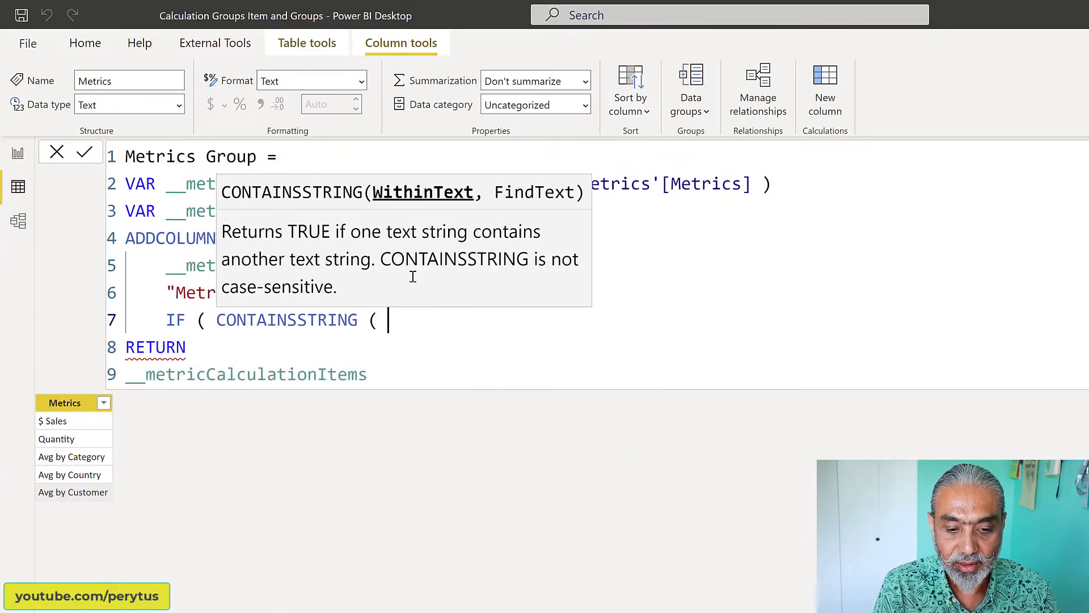
# Step: Complete the CONTAINSSTRING condition so it looks for "Avg" in the [Metrics] column
pyautogui.write('[Mstric')
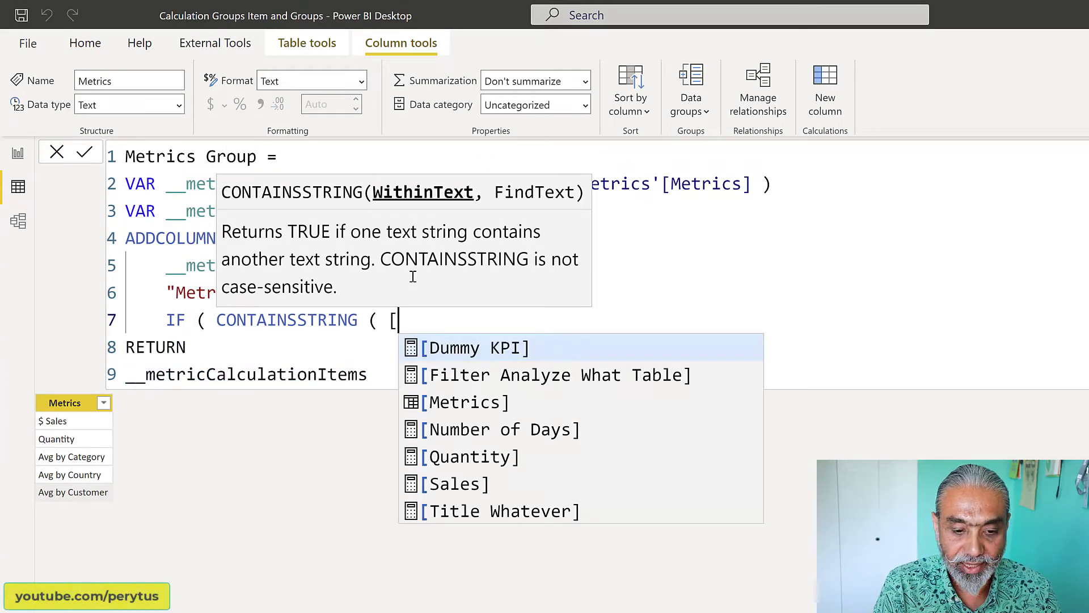
pyautogui.press('BackSpace')
pyautogui.press('BackSpace')
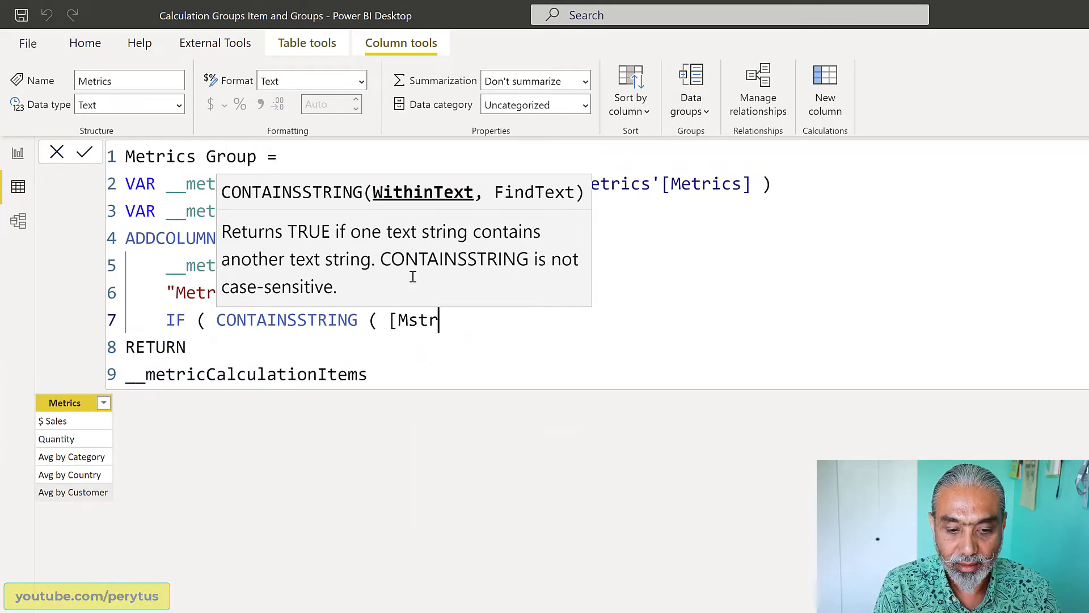
pyautogui.press('BackSpace')
pyautogui.press('BackSpace')
pyautogui.press('BackSpace')
pyautogui.write('er')
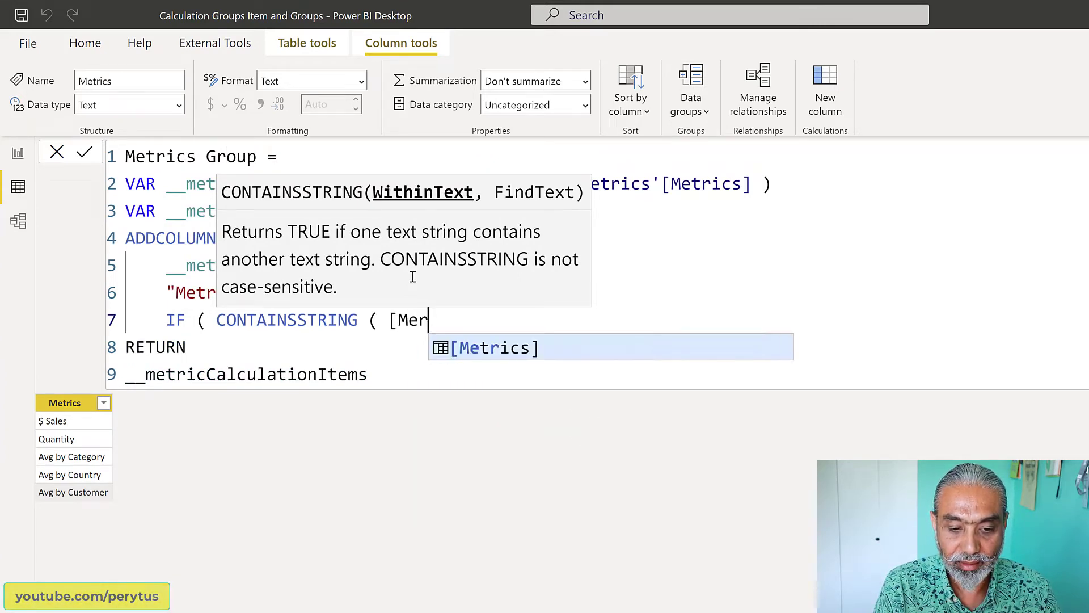
pyautogui.press('Tab')
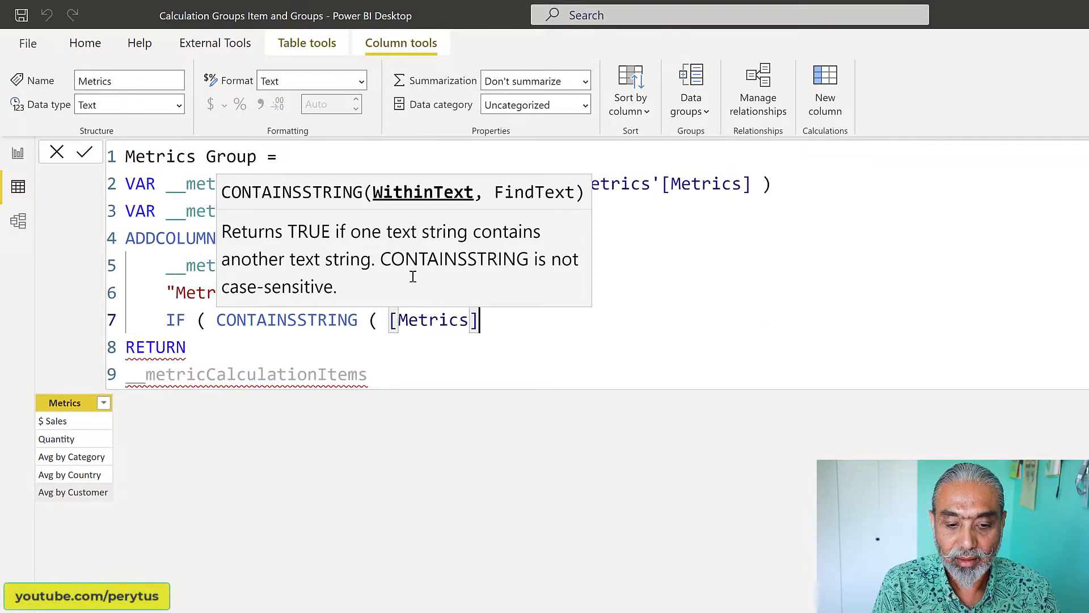
pyautogui.write(', "Avg" )<')
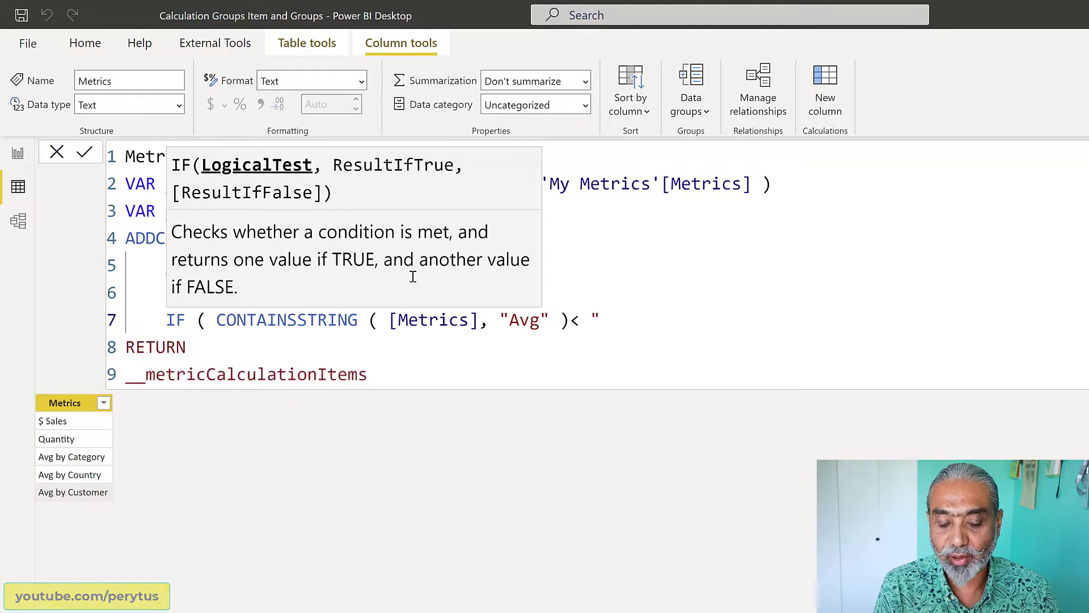
pyautogui.press('BackSpace')
pyautogui.press('BackSpace')
# Step: Make the IF return "Average" when true and "Sum" when false, and close ADDCOLUMNS on a separate line
pyautogui.write(', "')
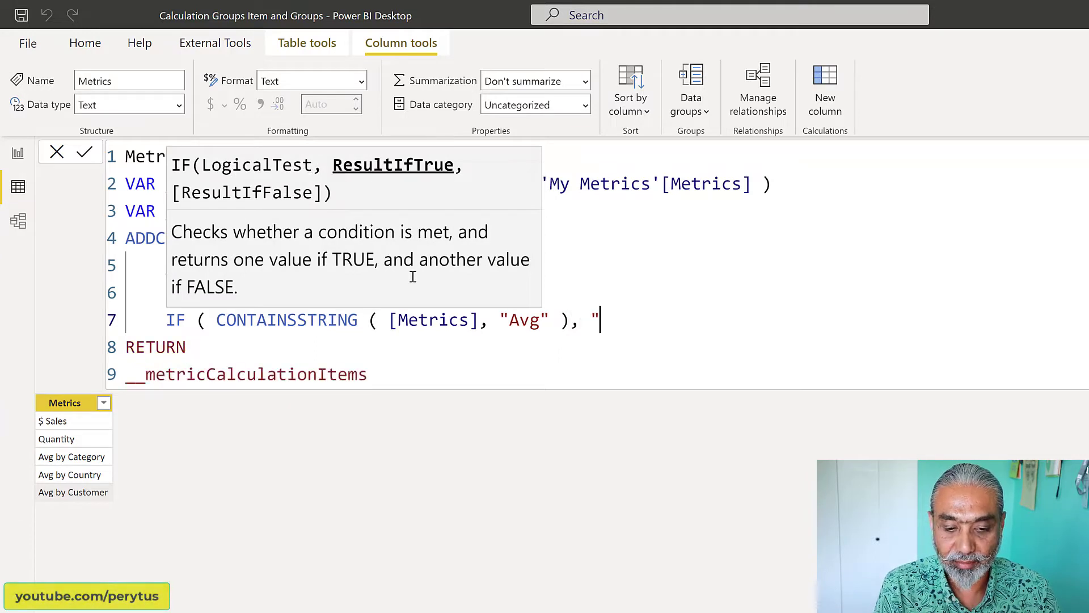
pyautogui.write('Aver')
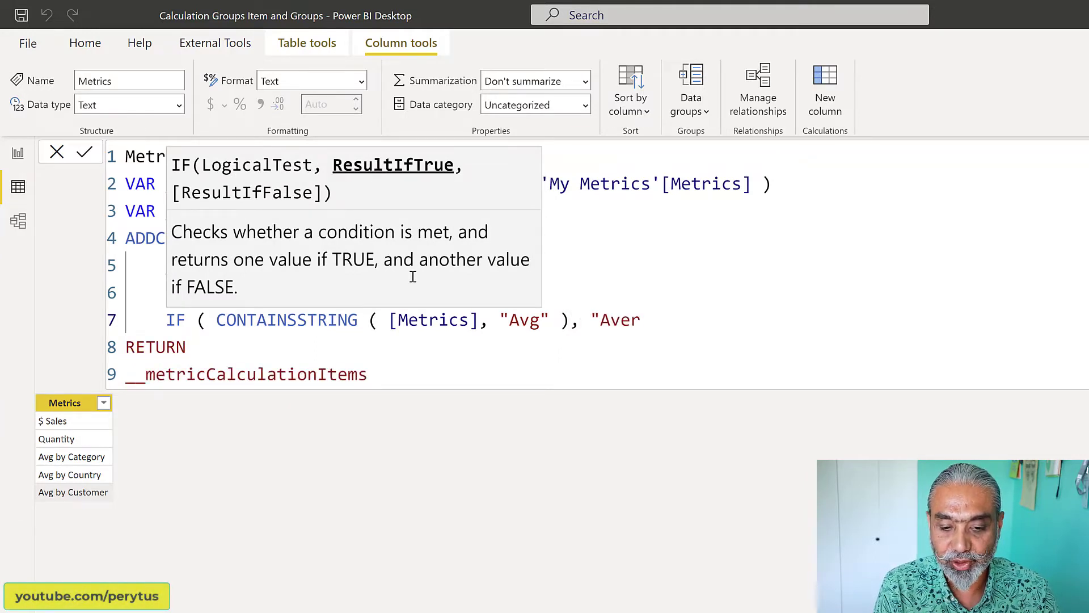
pyautogui.write('age", "S')
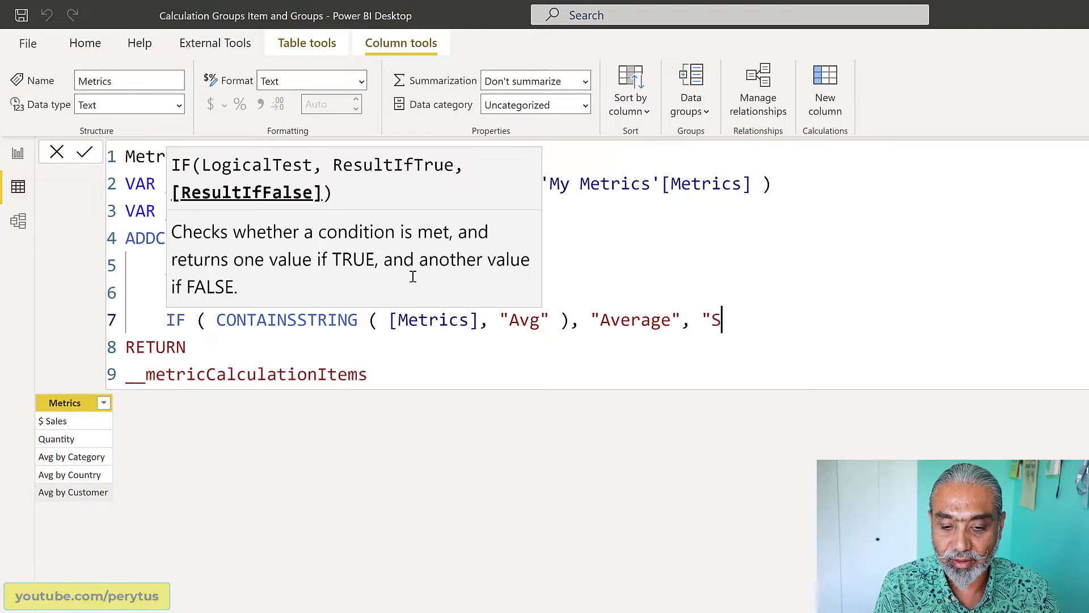
pyautogui.write('um" )')
pyautogui.press('Return')
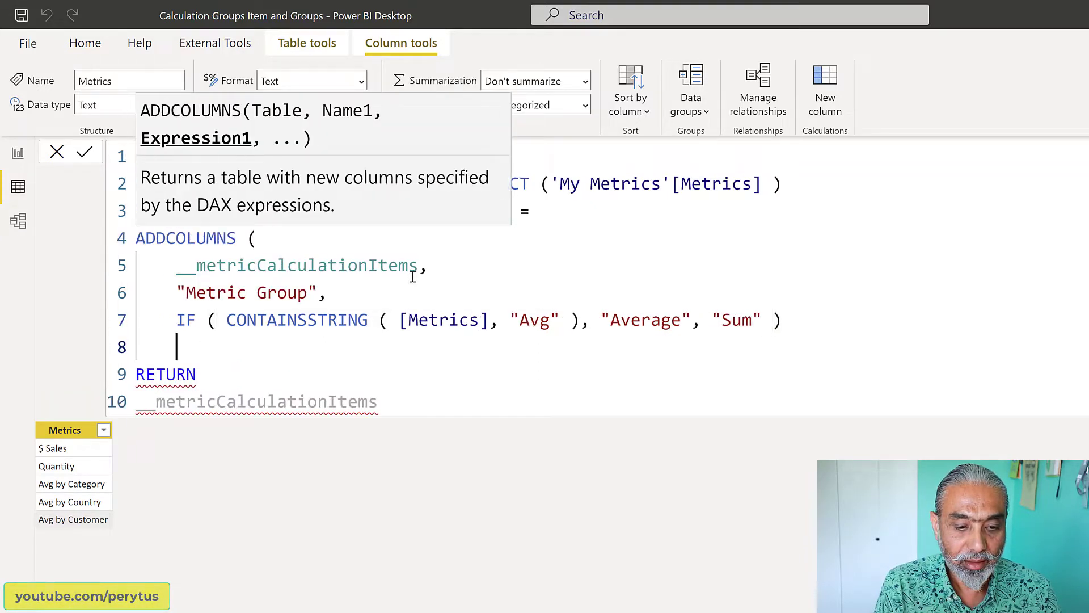
pyautogui.write(')')
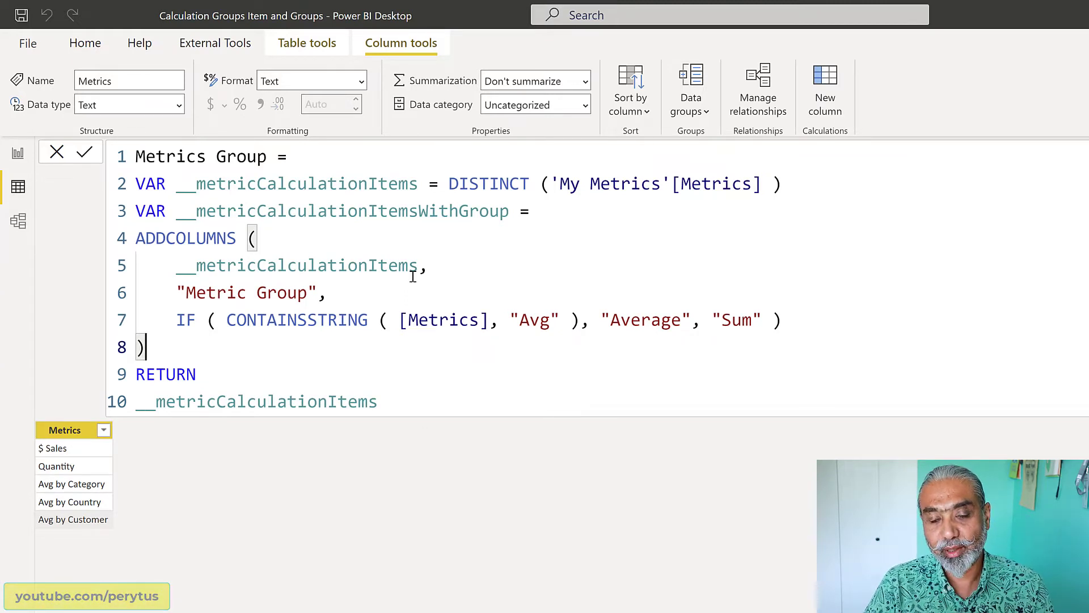
# Step: Replace the returned variable with __metricCalculationItemsWithGroup and commit the Metrics Group table formula
pyautogui.doubleClick(385, 211)
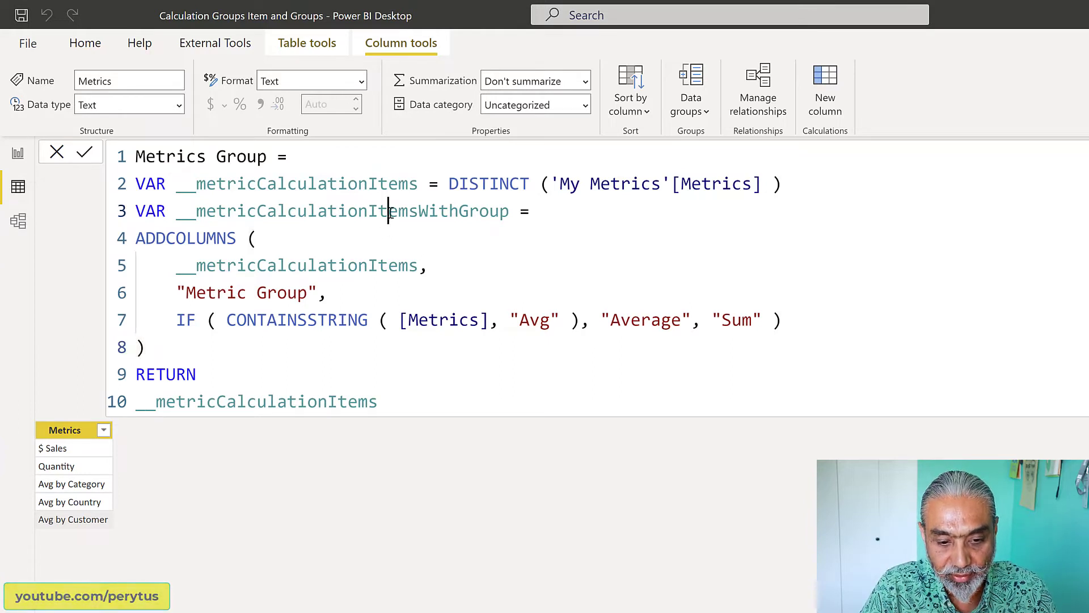
pyautogui.hotkey('ctrl', 'c')
pyautogui.doubleClick(331, 400)
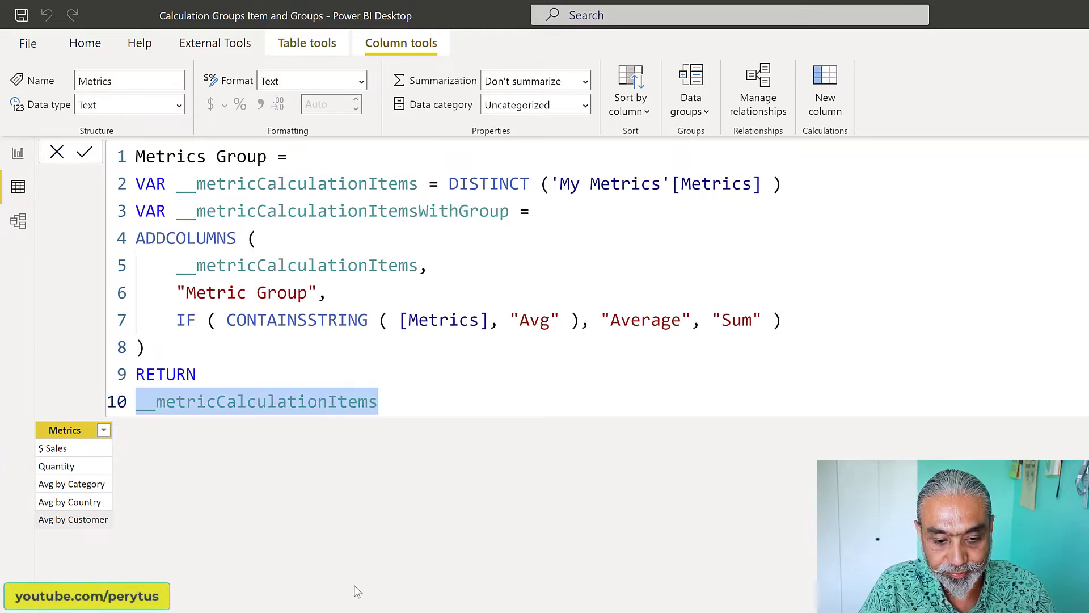
pyautogui.hotkey('ctrl', 'v')
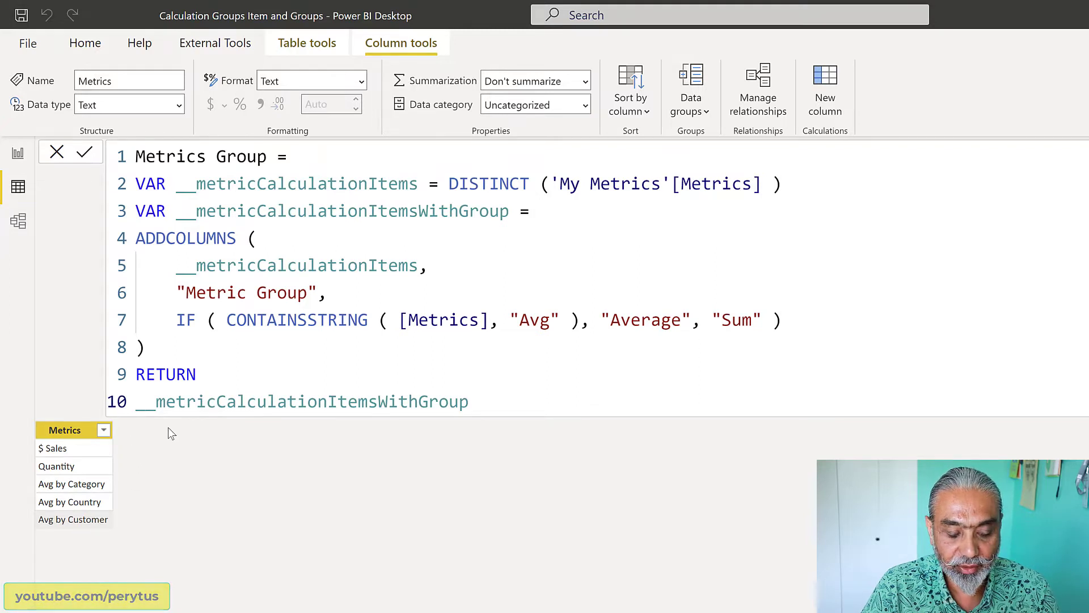
pyautogui.press('Return')
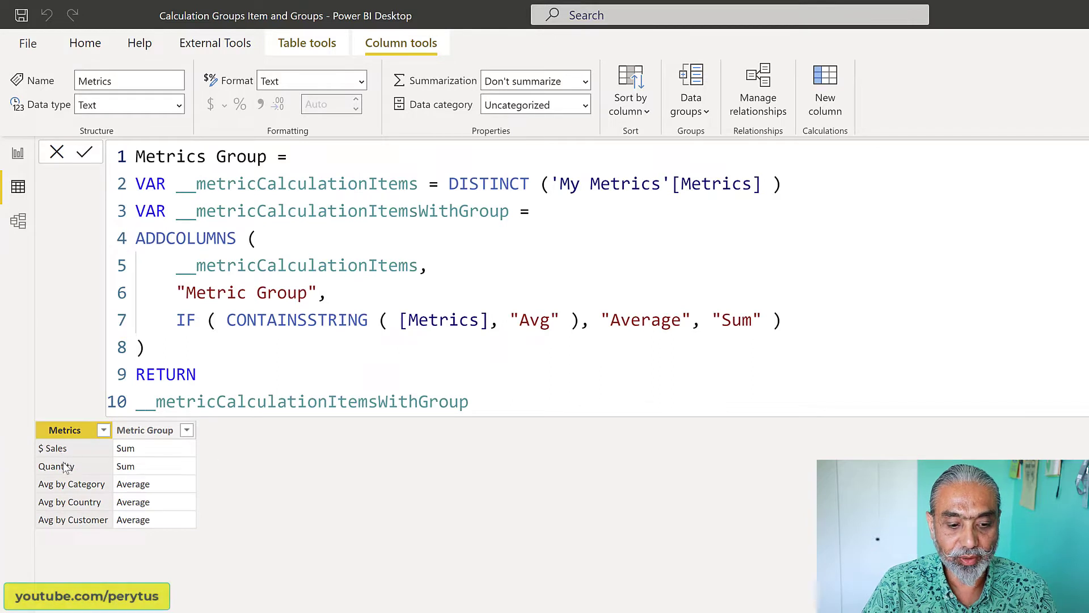
# Step: Return to the report page and shorten the Metrics slicer so it ends just below Avg by Customer
pyautogui.click(139, 464)
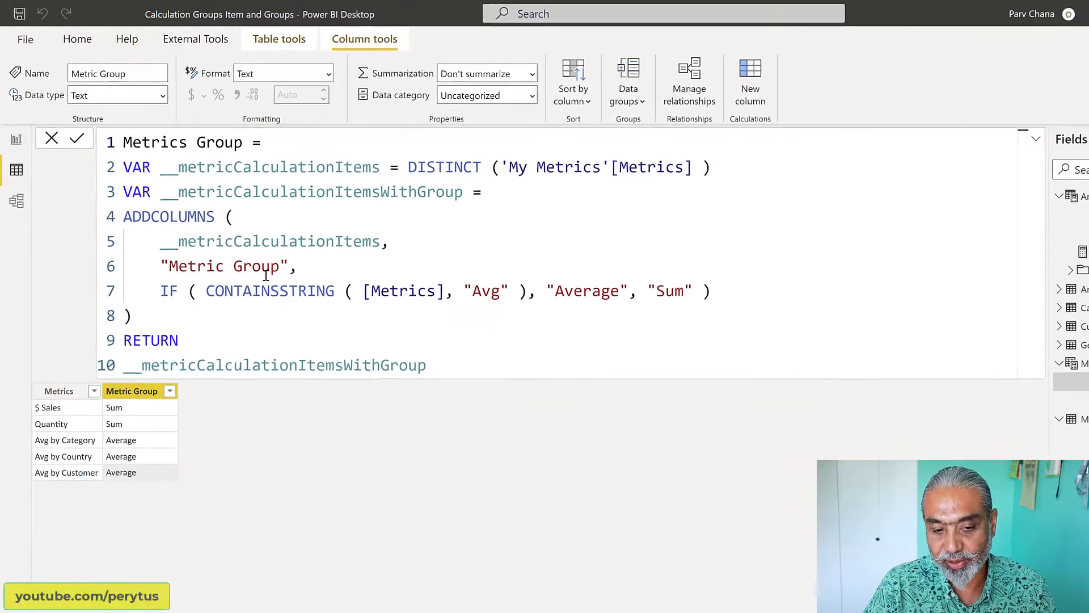
pyautogui.click(16, 139)
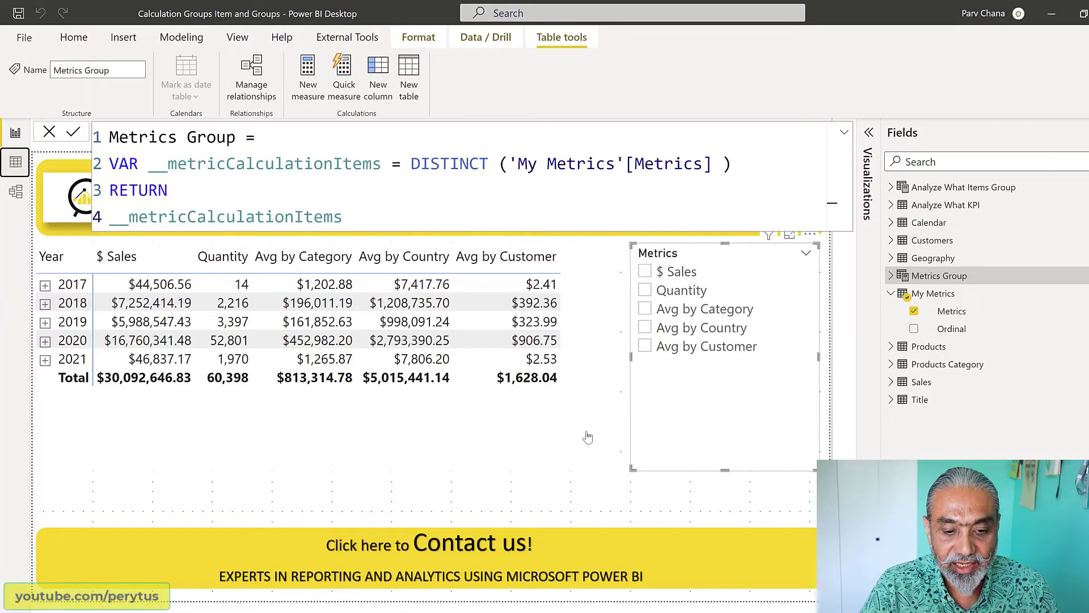
pyautogui.click(441, 425)
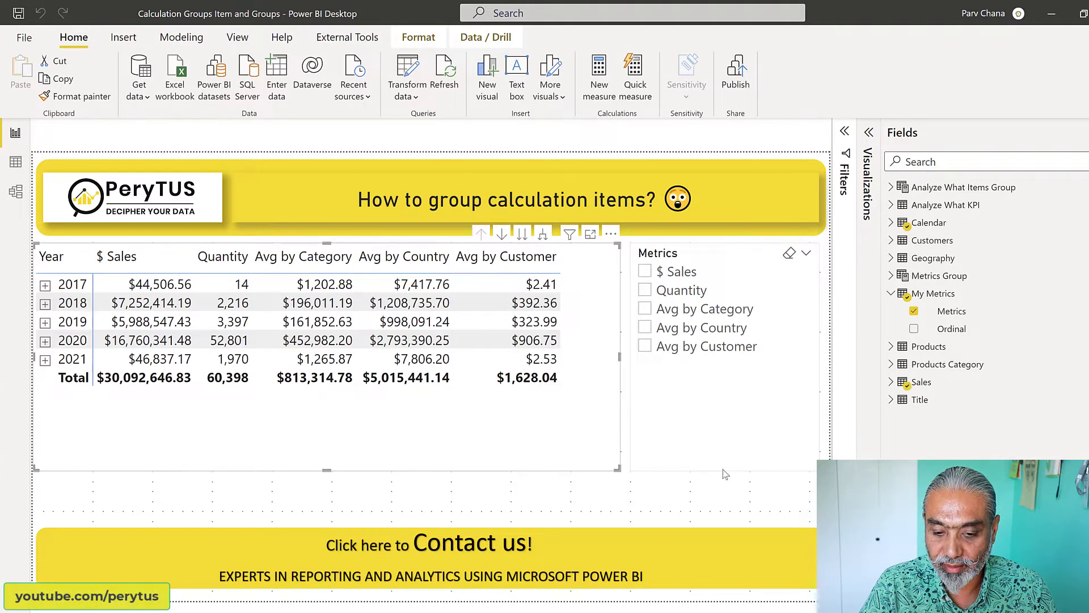
pyautogui.click(730, 406)
pyautogui.moveTo(732, 469); pyautogui.dragTo(732, 370)
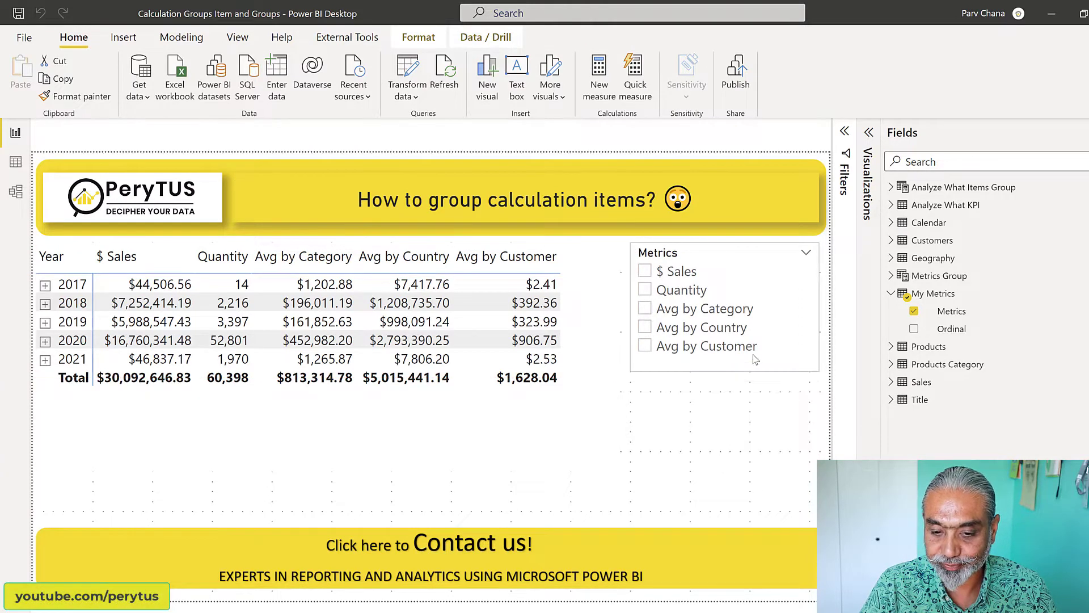
# Step: Create a visual below the Metrics slicer from the Metric Group and Metrics fields of the Metrics Group table, and show the visualization options
pyautogui.click(892, 276)
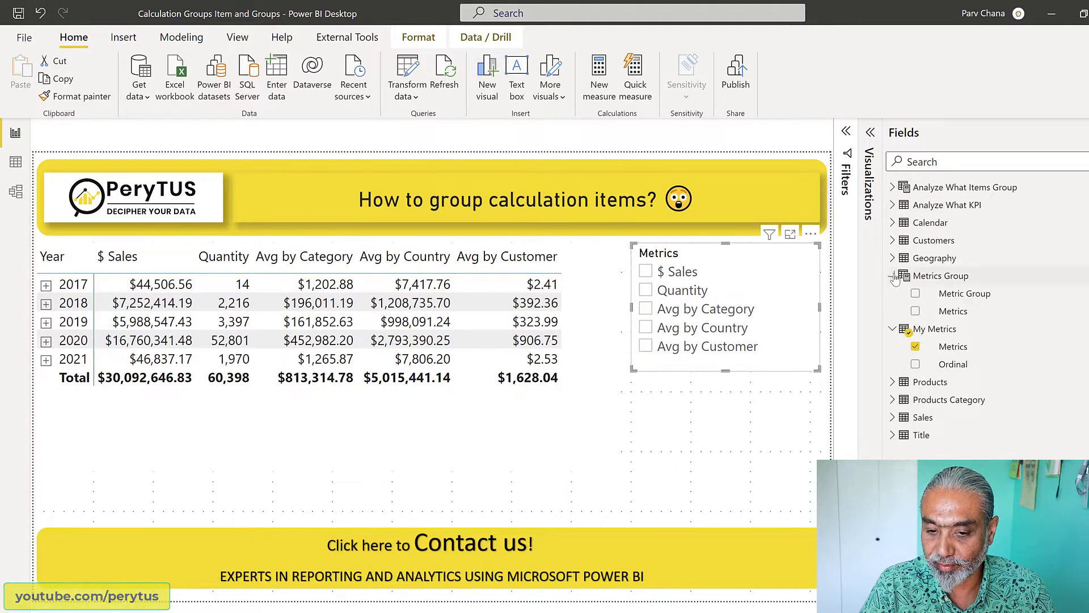
pyautogui.moveTo(958, 301); pyautogui.dragTo(690, 397)
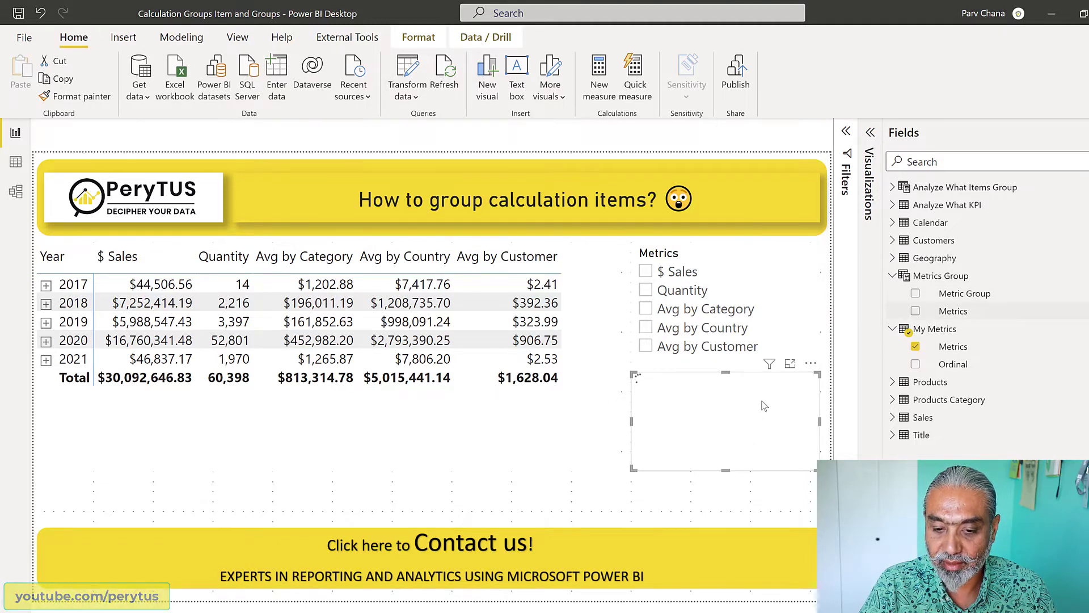
pyautogui.click(915, 311)
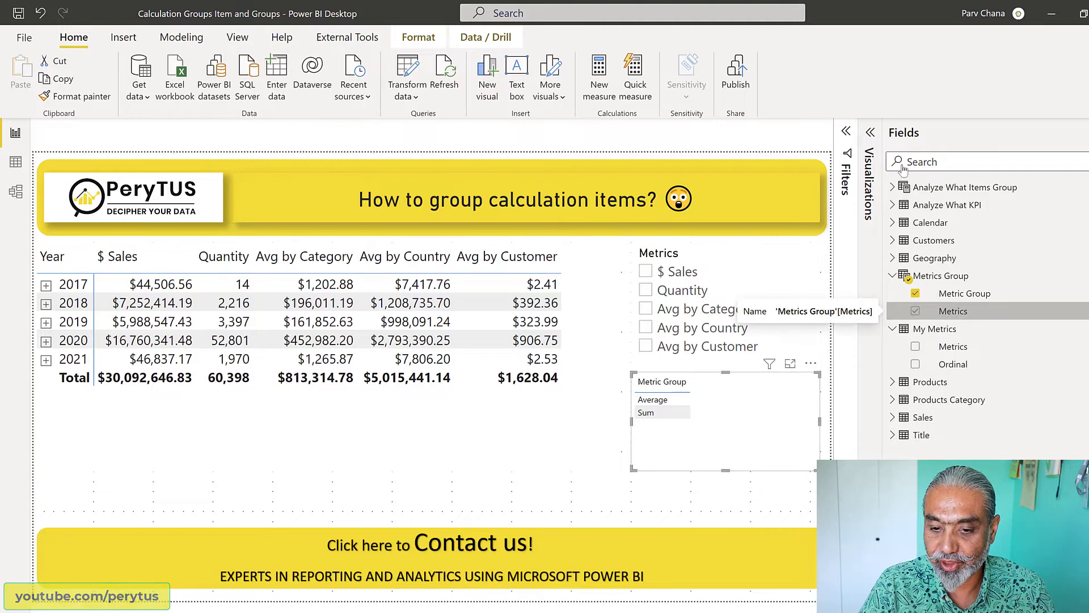
pyautogui.click(871, 133)
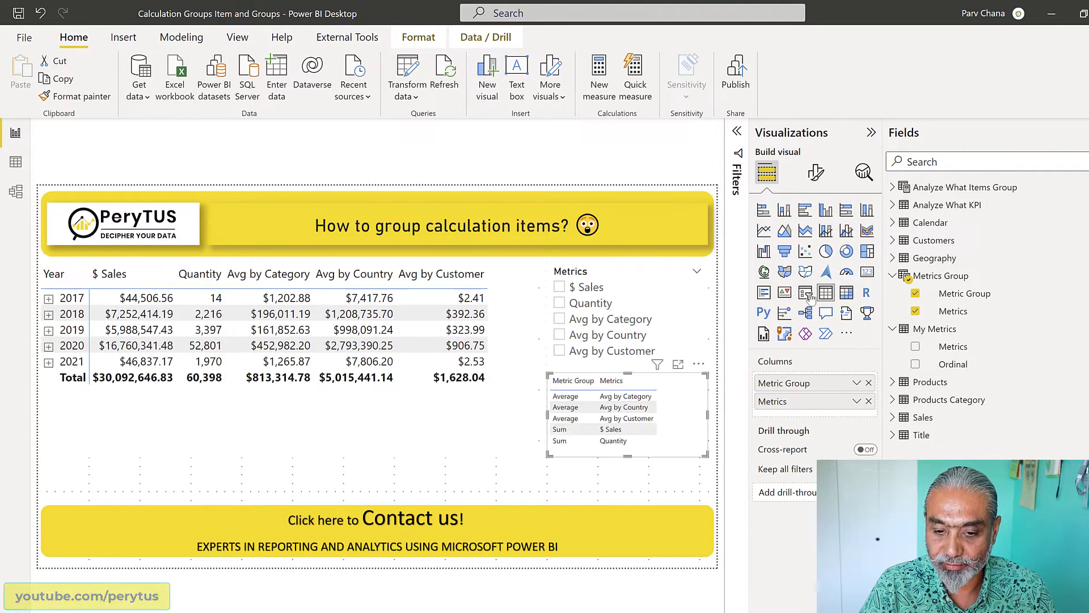
# Step: Convert the Metric Group and Metrics table visual into a slicer and collapse the visual-building options, keeping the field list open
pyautogui.click(807, 293)
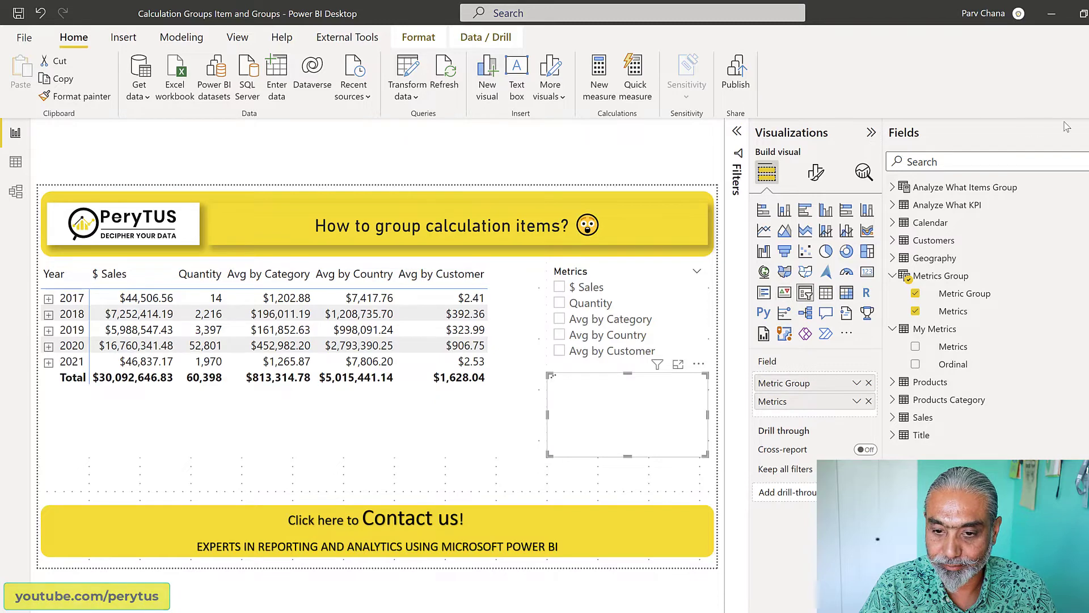
pyautogui.click(1088, 132)
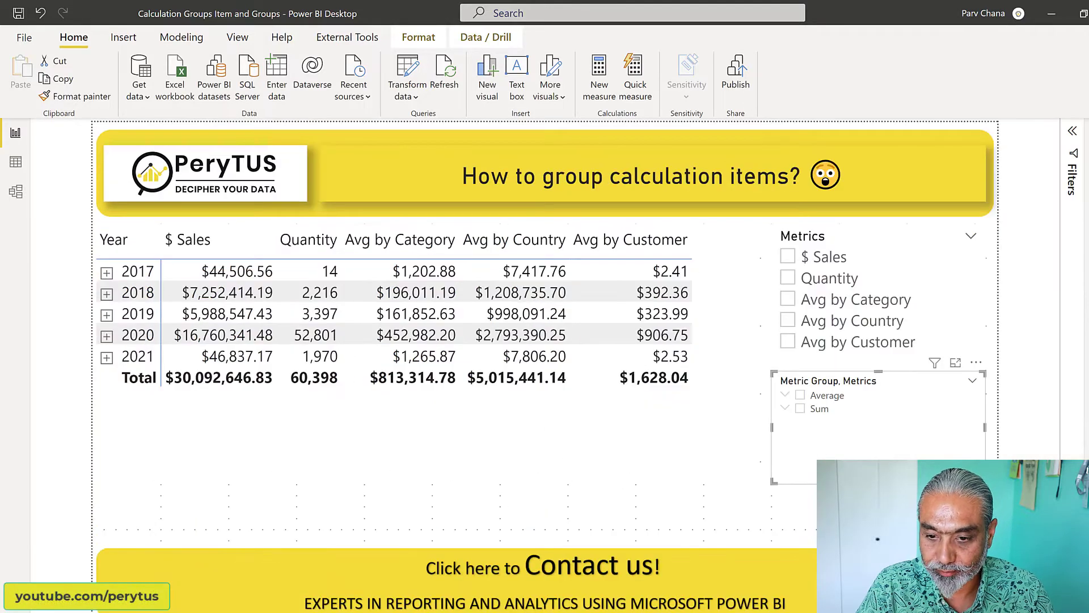
pyautogui.click(1088, 132)
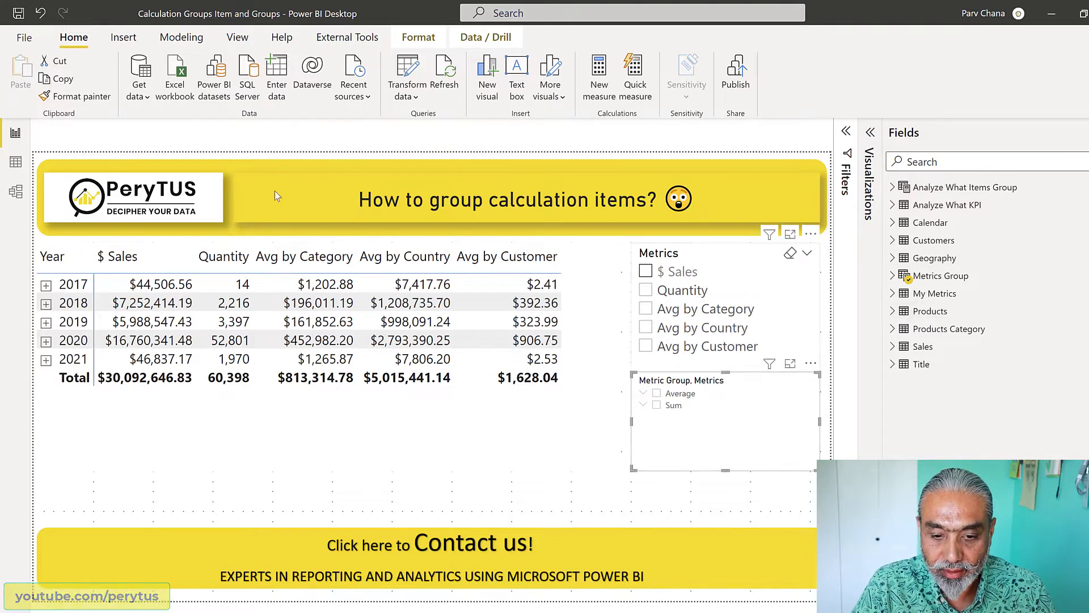
# Step: Copy the formatting of the Metrics slicer onto the Metric Group, Metrics slicer with Format painter
pyautogui.click(766, 355)
pyautogui.click(110, 97)
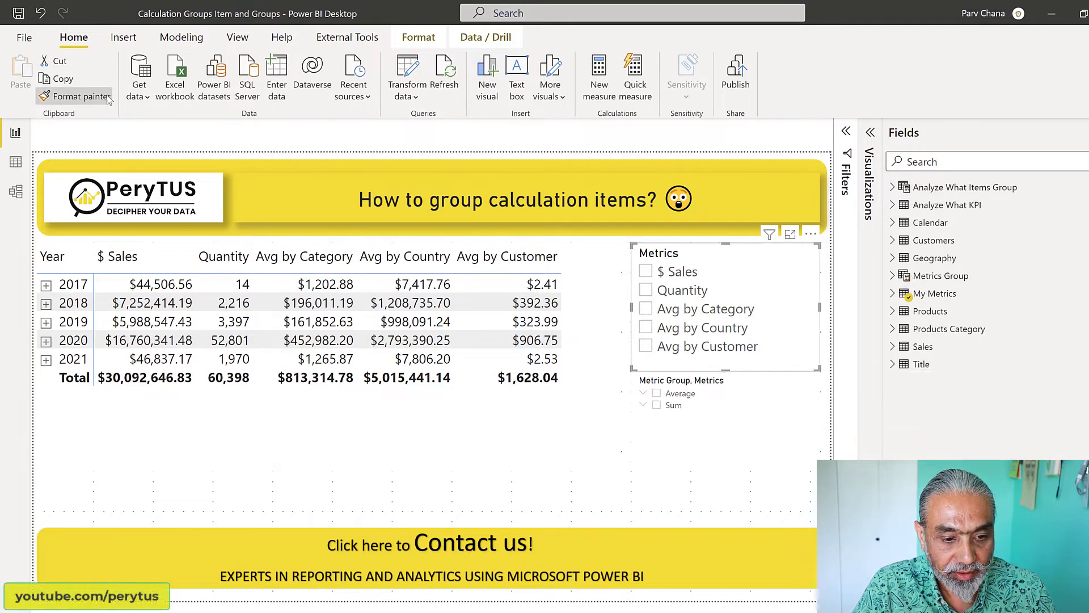
pyautogui.click(756, 425)
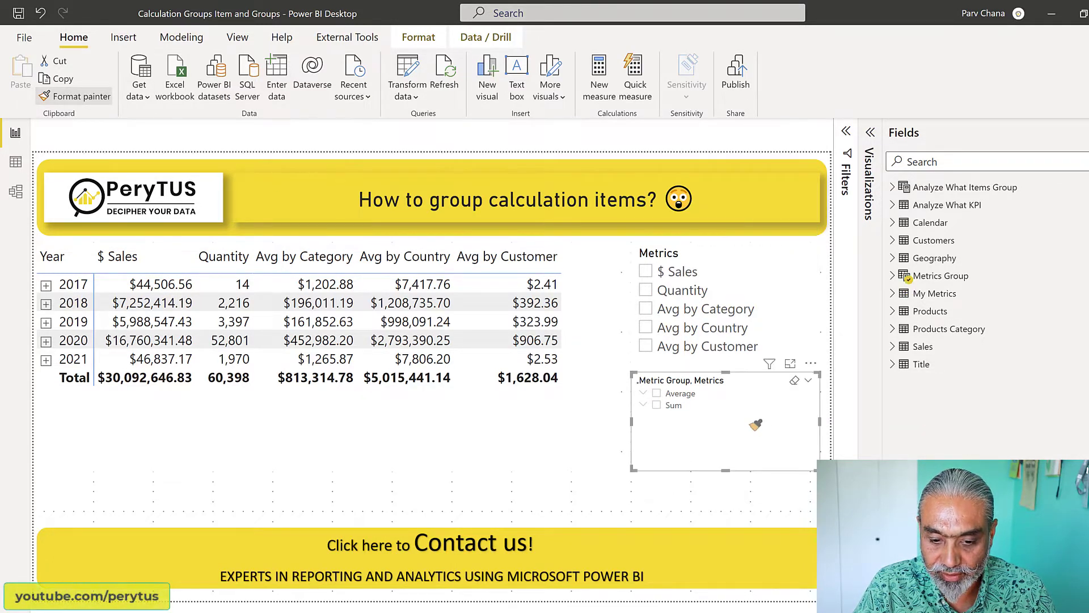
# Step: Expand the Average and Sum groups in the grouped slicer and lengthen it to end just above the Contact us banner
pyautogui.click(646, 402)
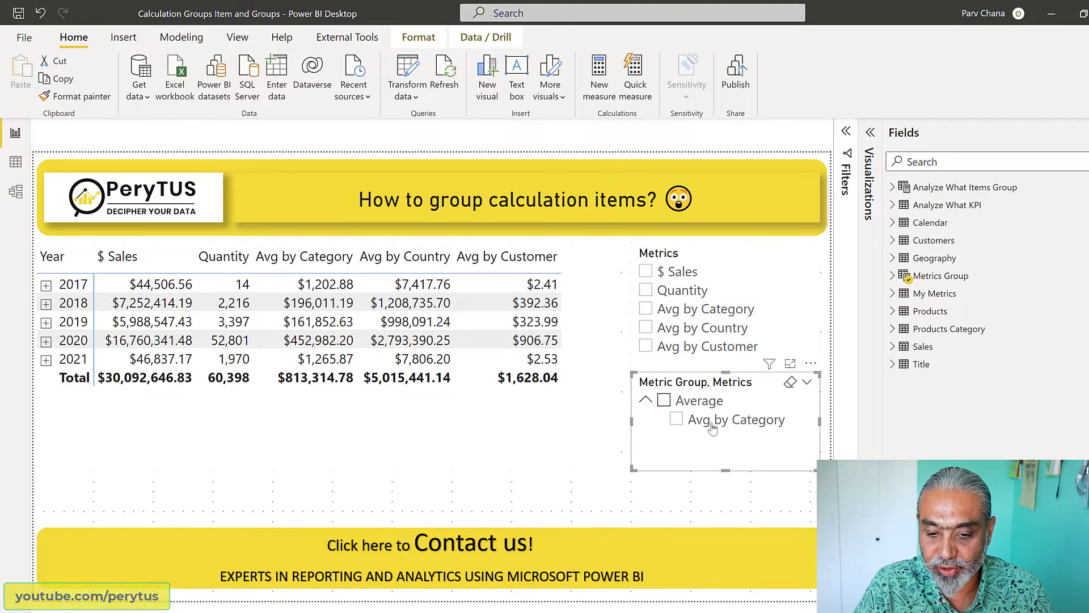
pyautogui.moveTo(725, 469); pyautogui.dragTo(727, 516)
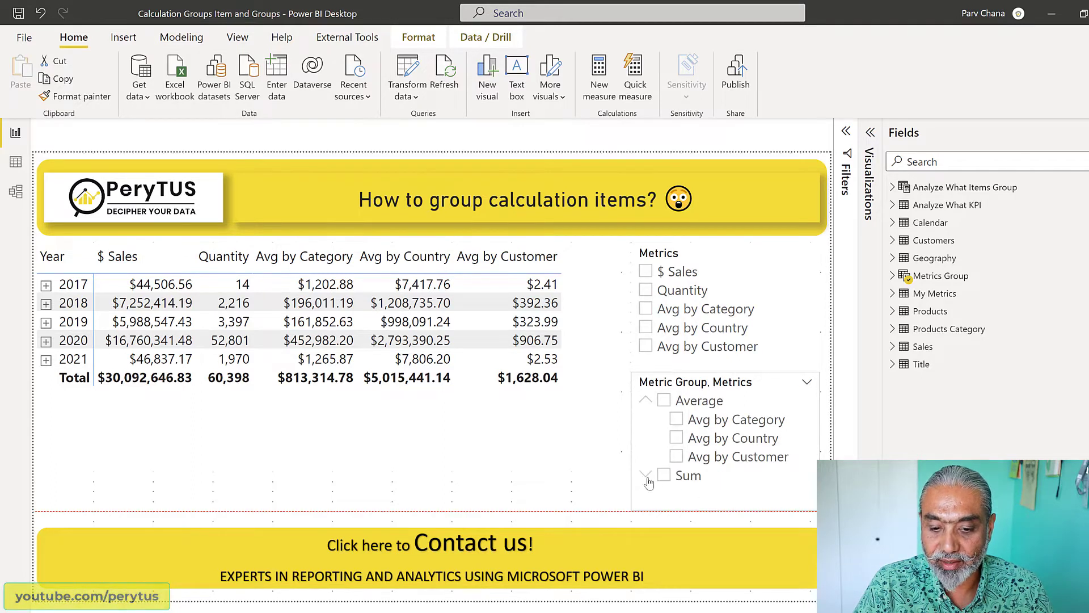
pyautogui.click(646, 477)
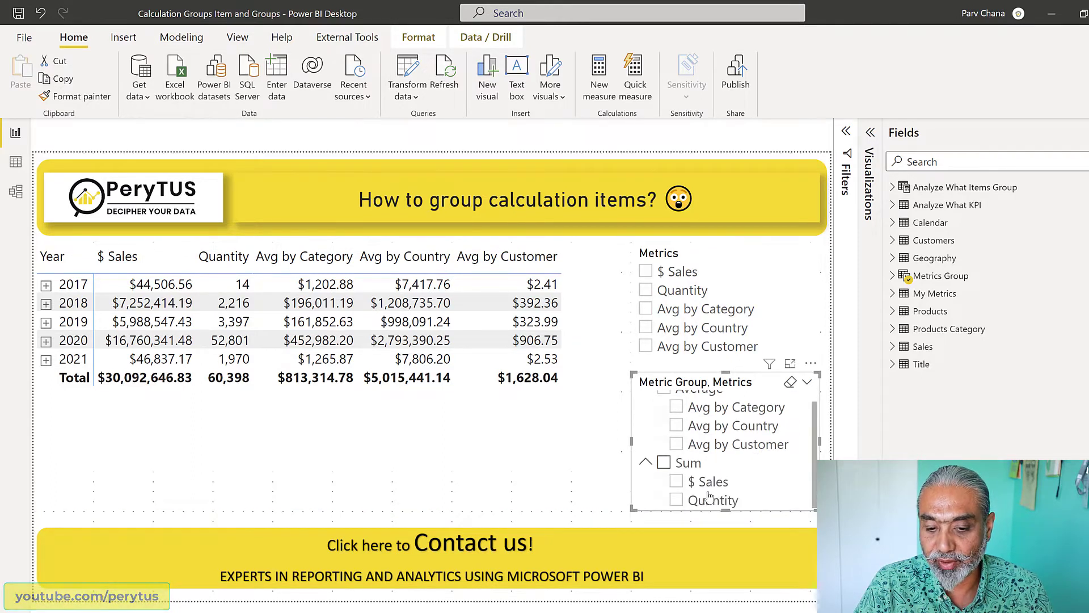
pyautogui.scroll(1, 692, 417)
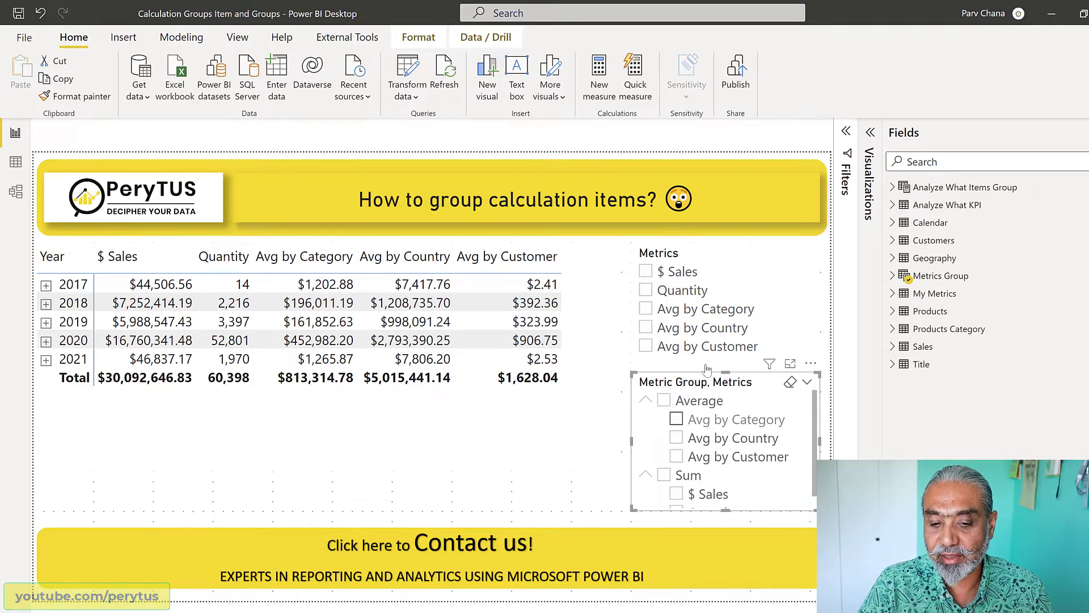
# Step: Test the grouped slicer against the Metrics slicer and matrix by selecting Avg by Category and Avg by Country in turn
pyautogui.click(680, 423)
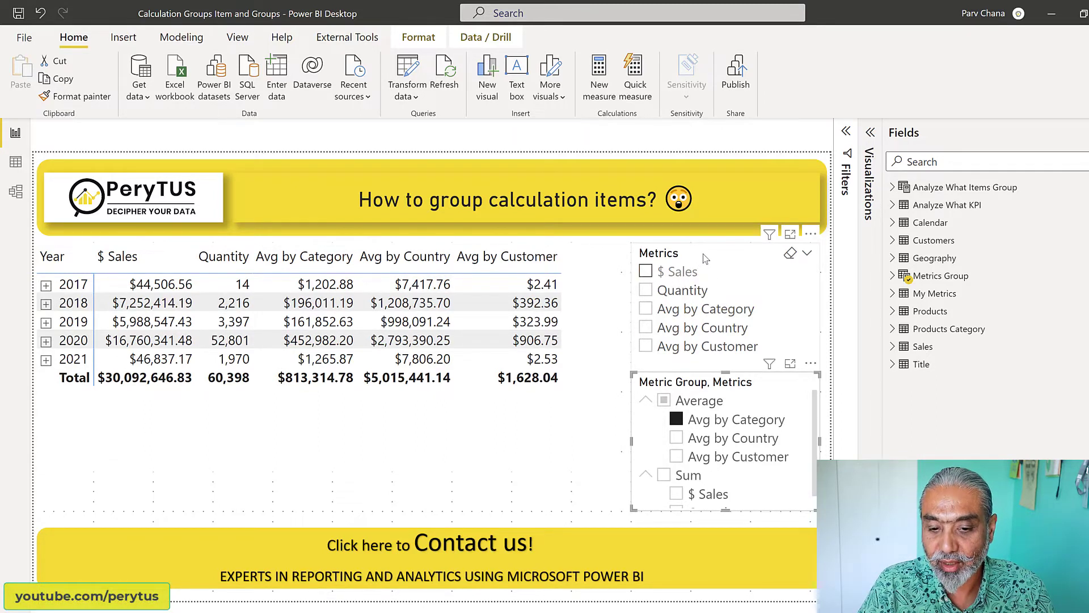
pyautogui.click(699, 444)
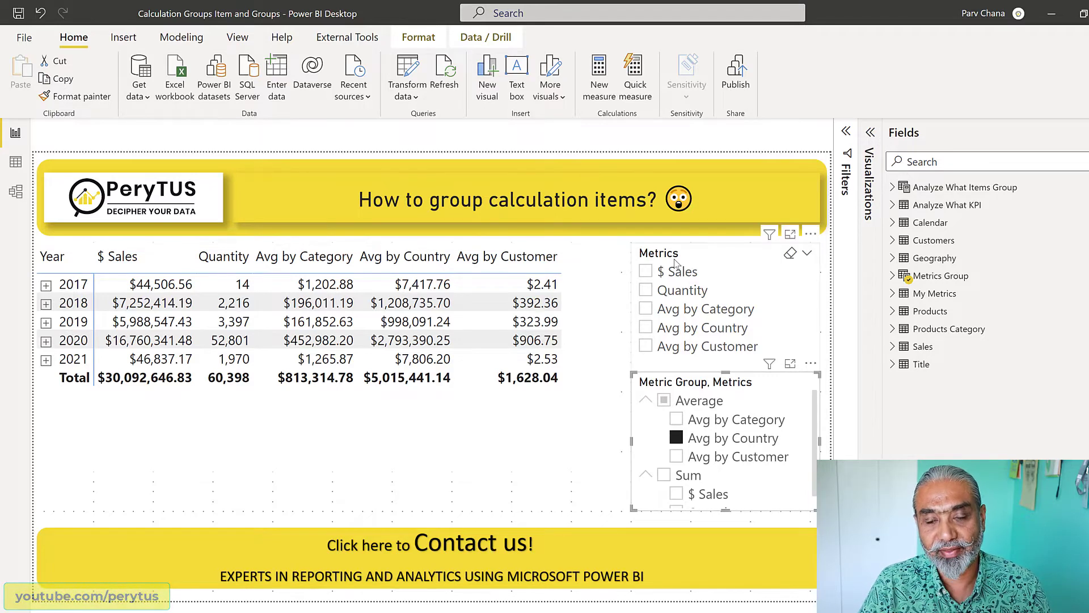
# Step: Place the Metrics Group and My Metrics tables side by side in the model diagram
pyautogui.click(16, 193)
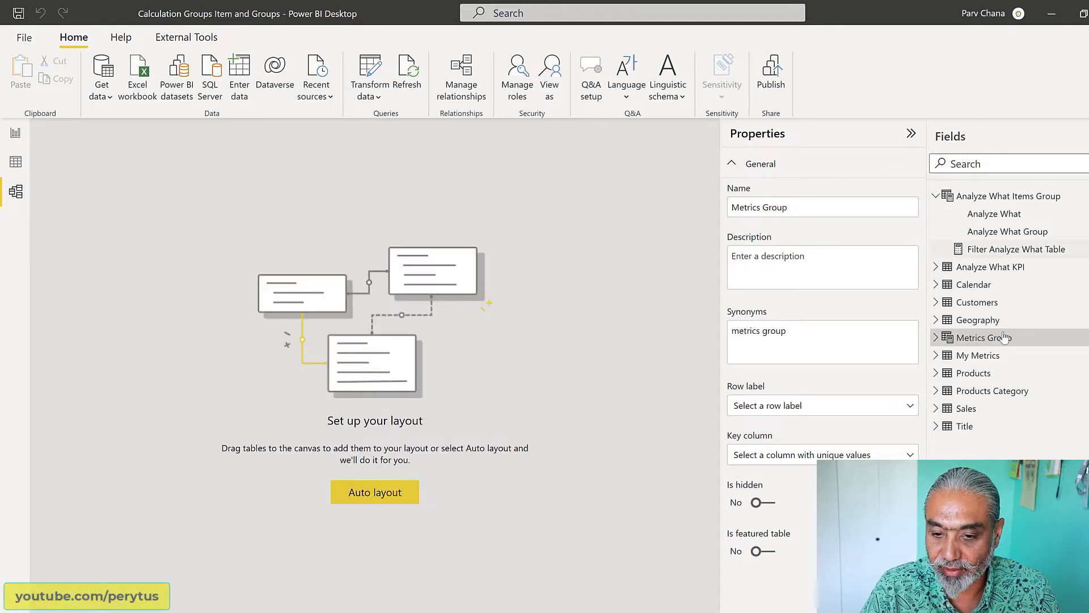
pyautogui.moveTo(991, 342); pyautogui.dragTo(342, 277)
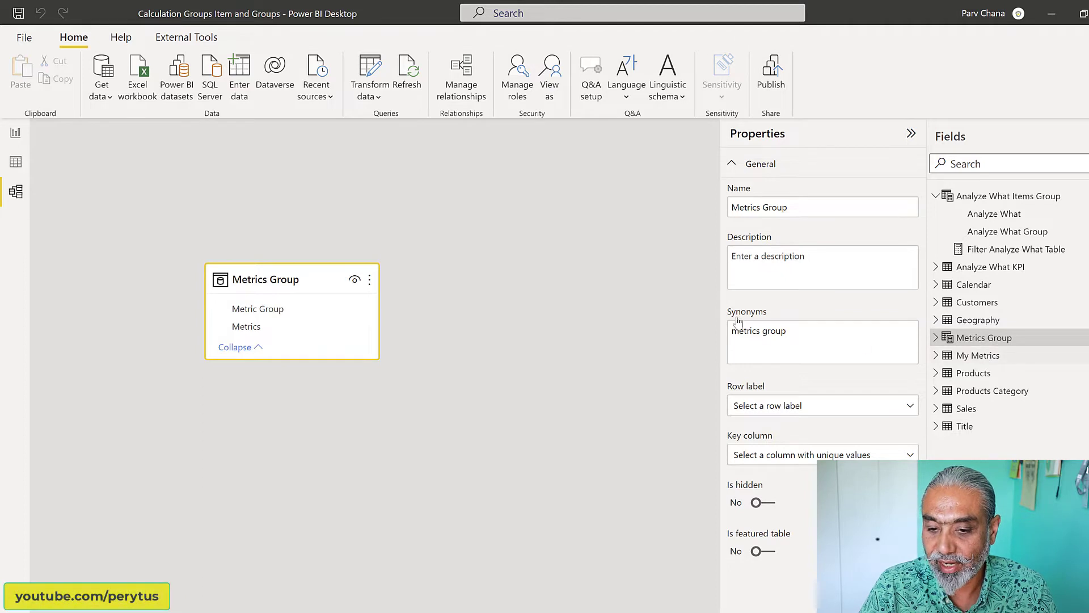
pyautogui.moveTo(985, 356); pyautogui.dragTo(547, 277)
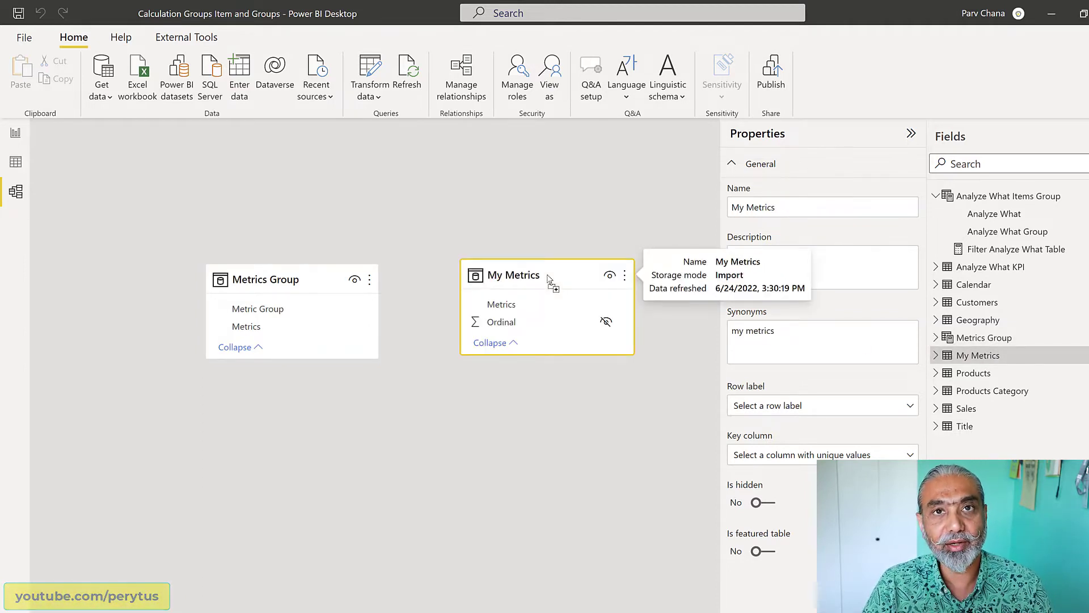
# Step: Try to create a relationship between the Metrics columns of the Metrics Group and My Metrics tables
pyautogui.click(257, 332)
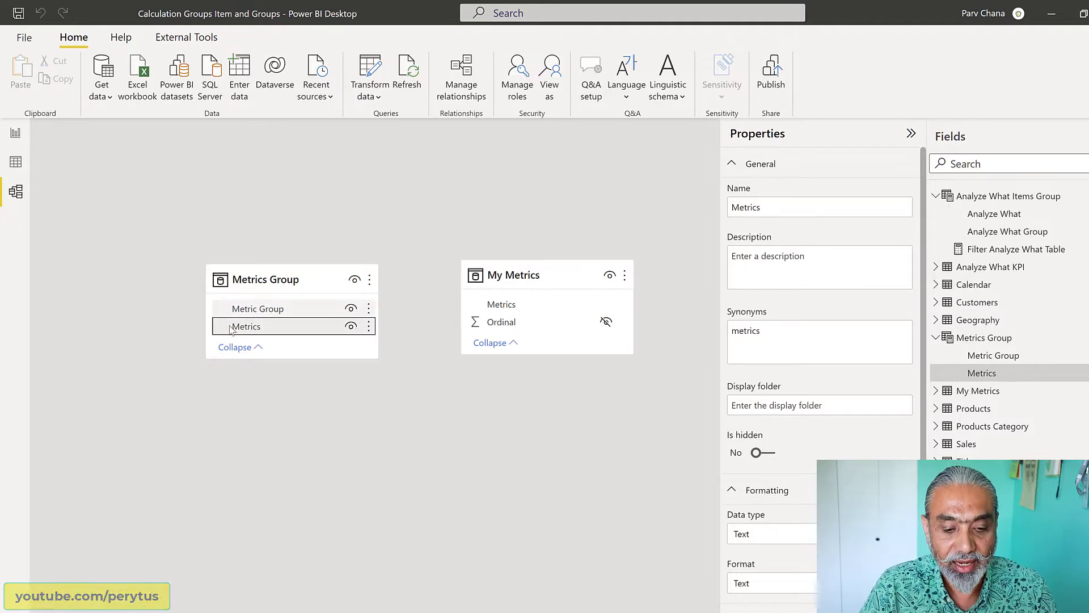
pyautogui.moveTo(307, 327); pyautogui.dragTo(501, 309)
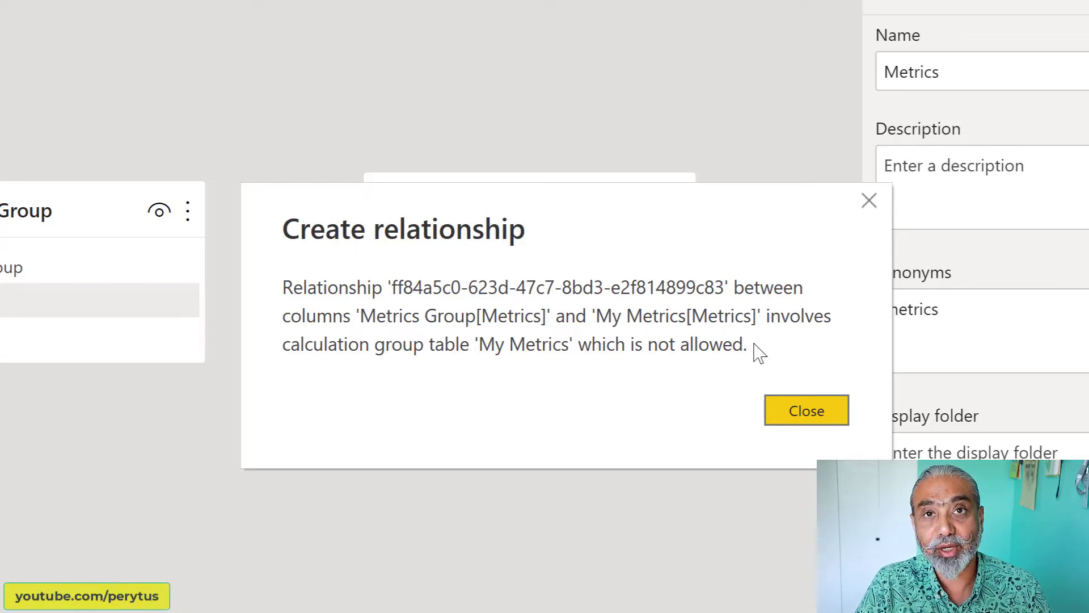
pyautogui.click(802, 403)
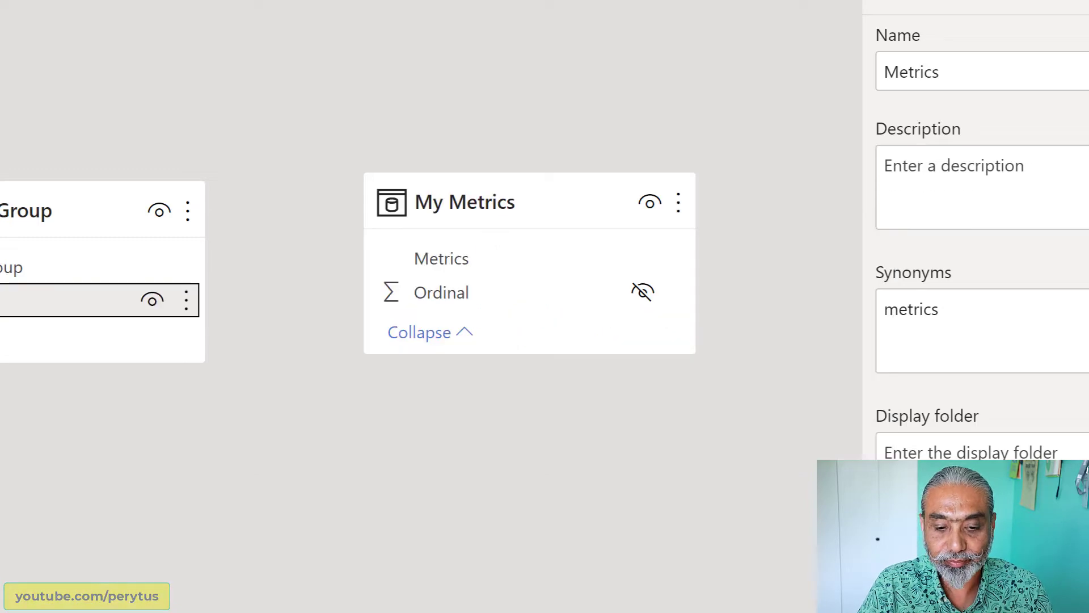
pyautogui.click(34, 211)
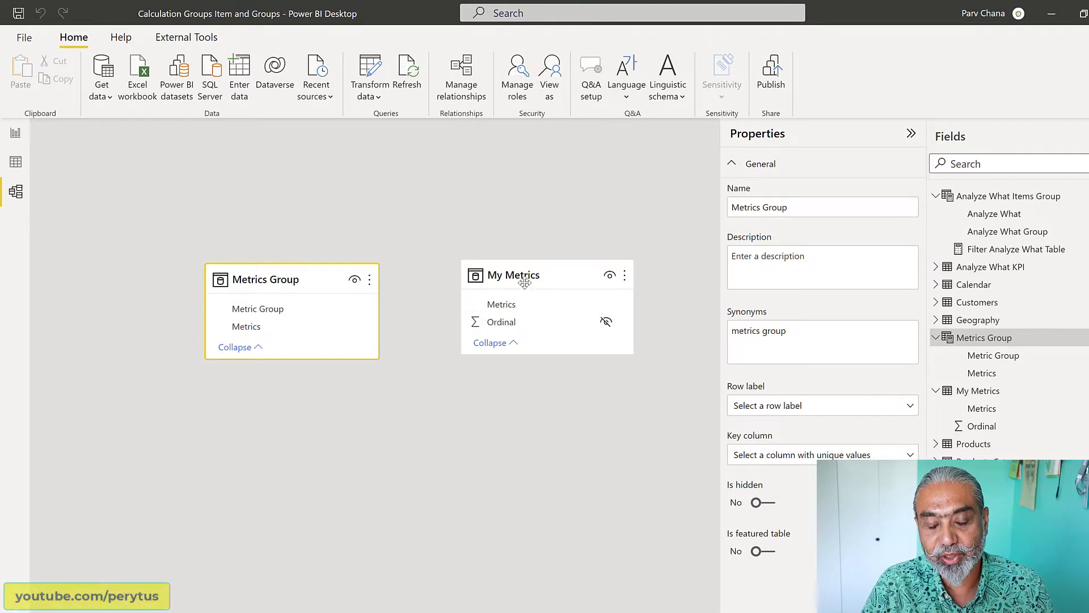
pyautogui.moveTo(525, 282)
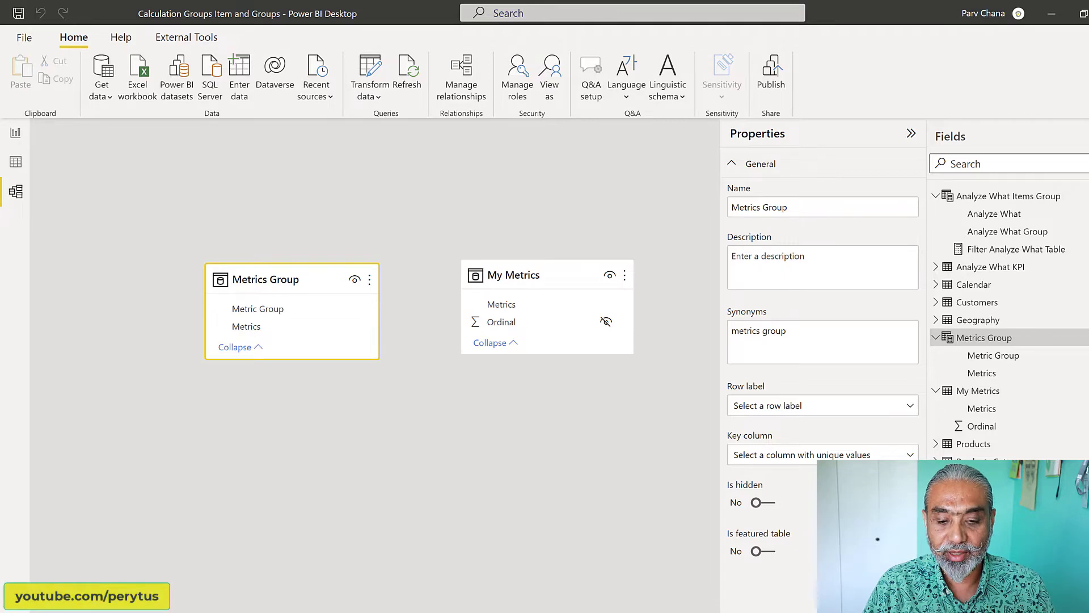
# Step: Return to the report page and add a new measure to the Metrics Group table
pyautogui.click(19, 130)
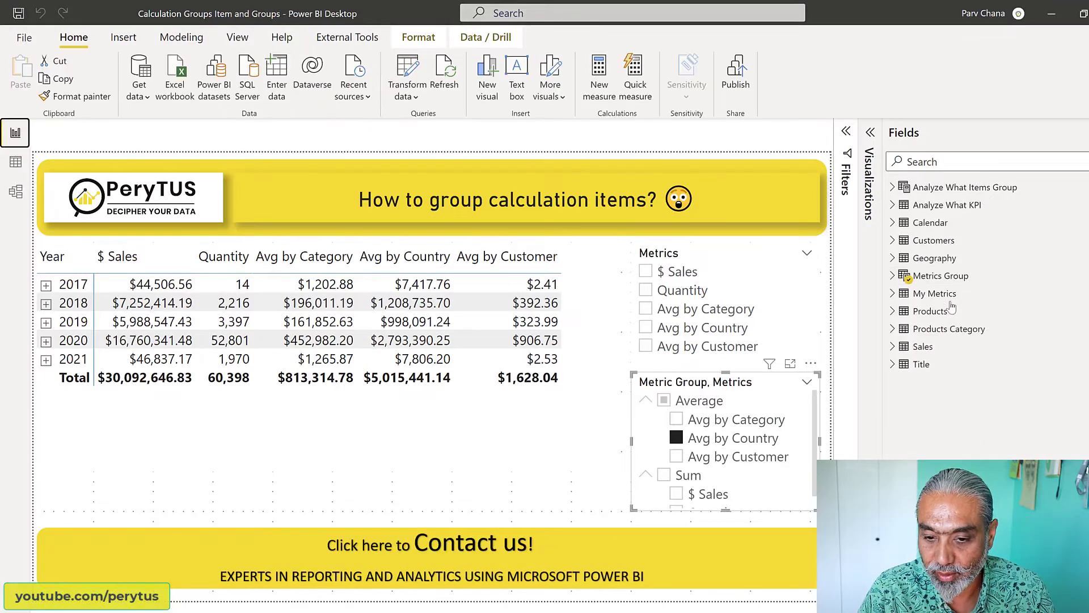
pyautogui.click(893, 275)
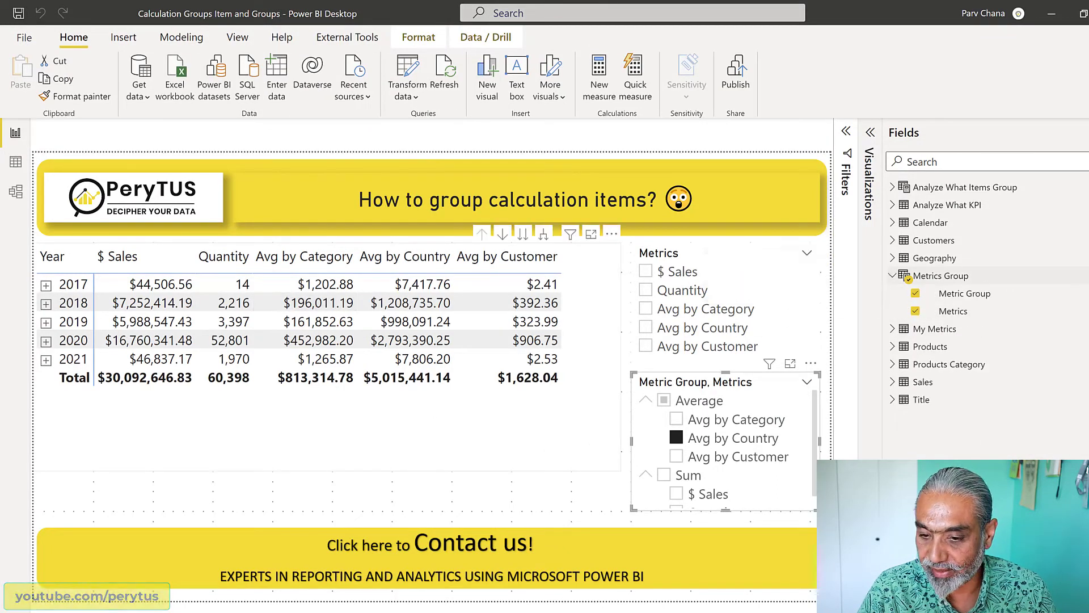
pyautogui.rightClick(994, 277)
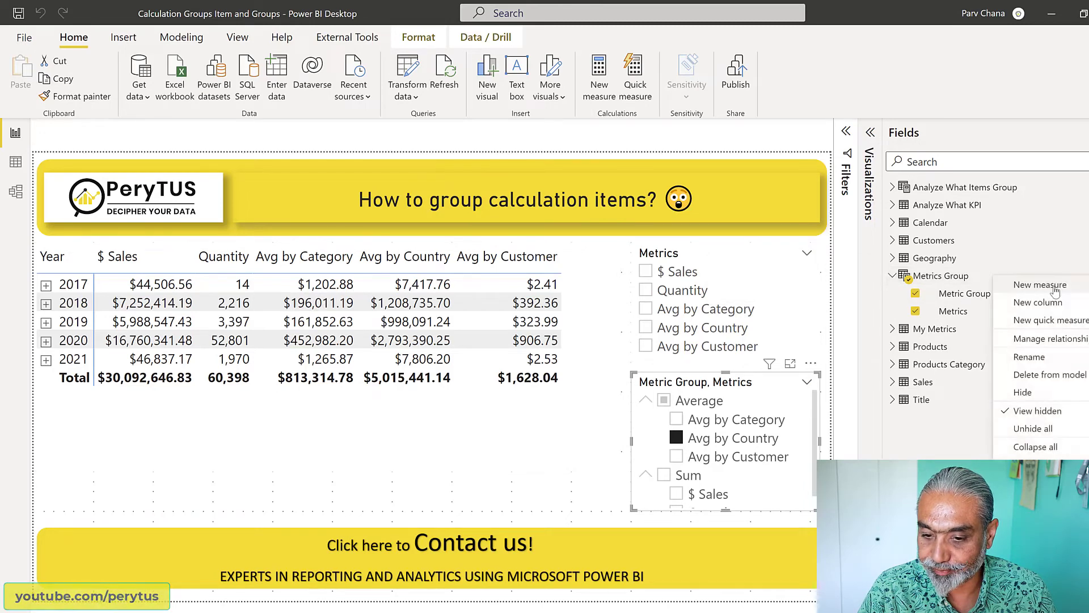
pyautogui.click(1054, 291)
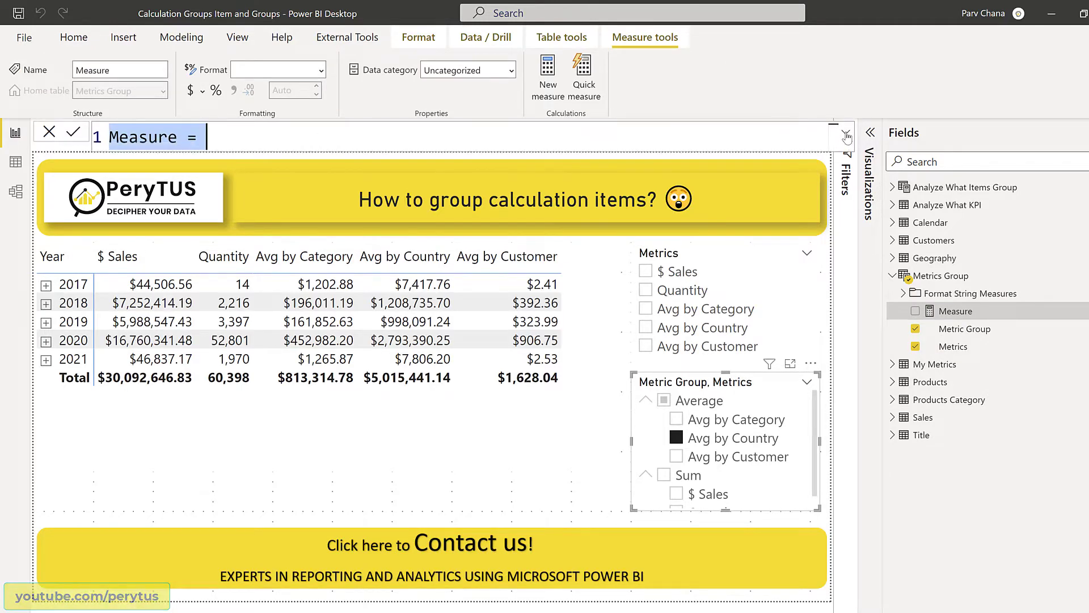
# Step: Name the measure Filter Metric Calculation Item and add blank lines below its equals sign for the formula
pyautogui.write('FI')
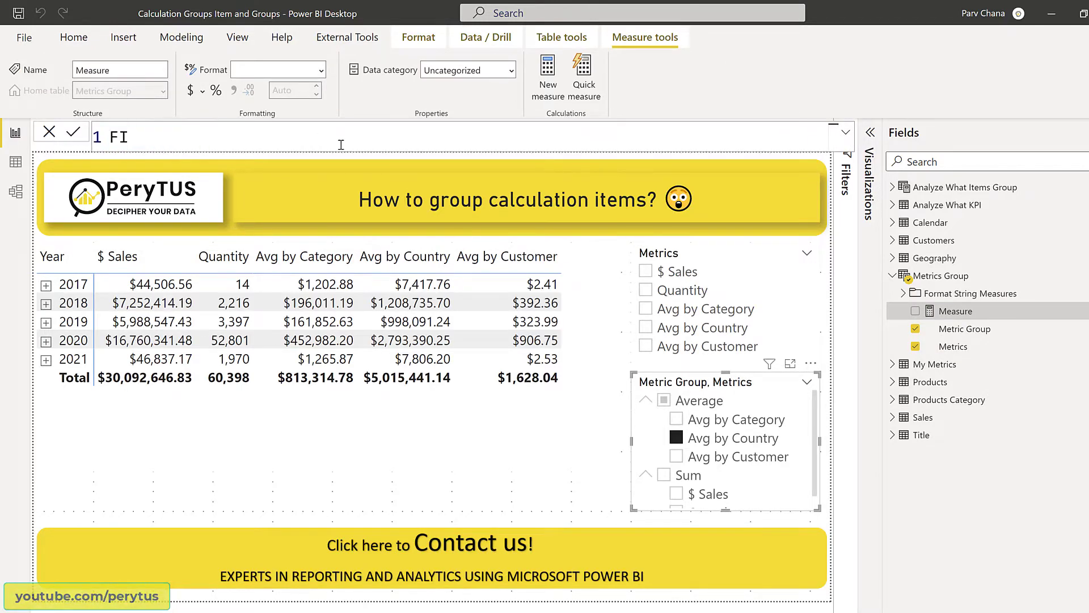
pyautogui.write('lter Met')
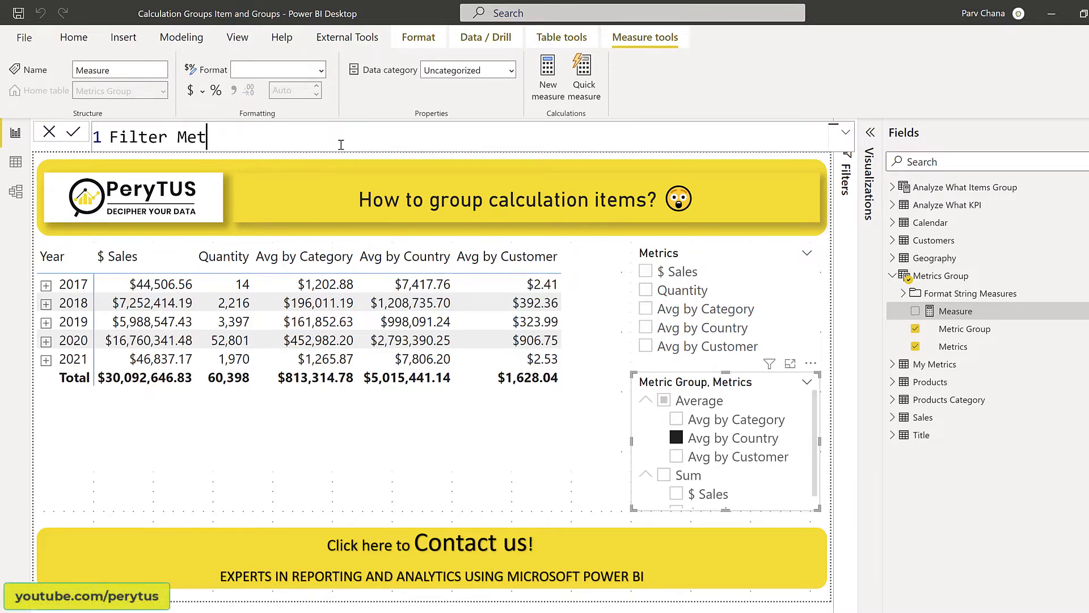
pyautogui.write('rics')
pyautogui.press('BackSpace')
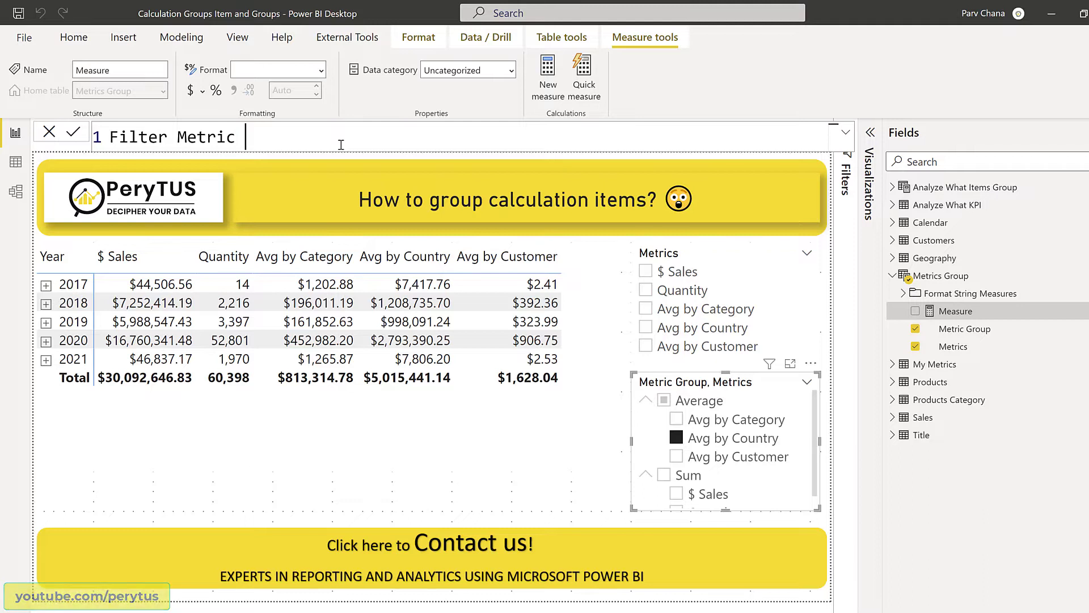
pyautogui.write('Calcula')
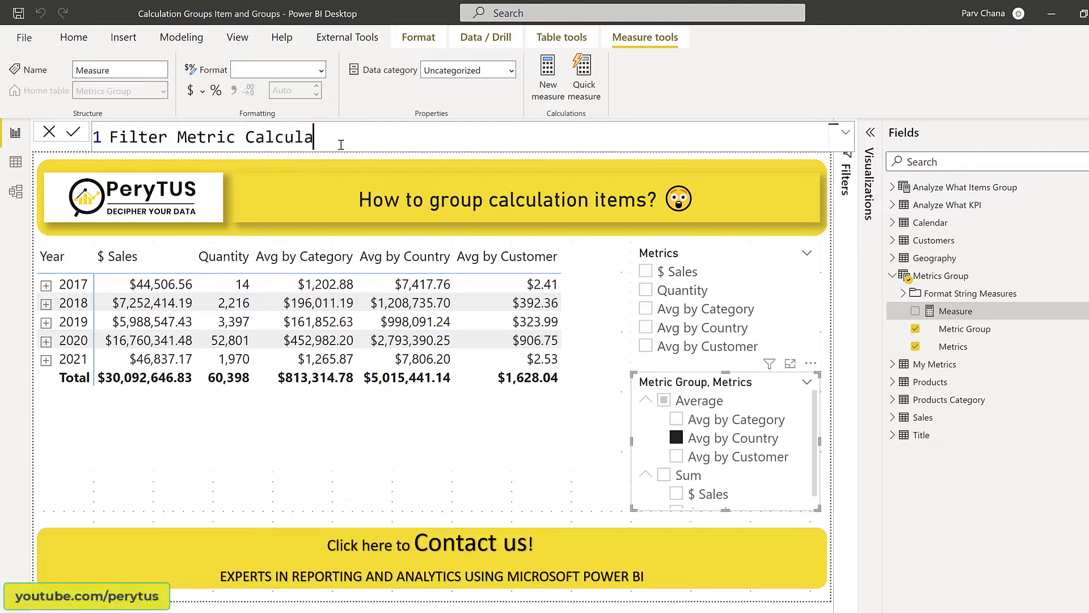
pyautogui.write('tion Items =')
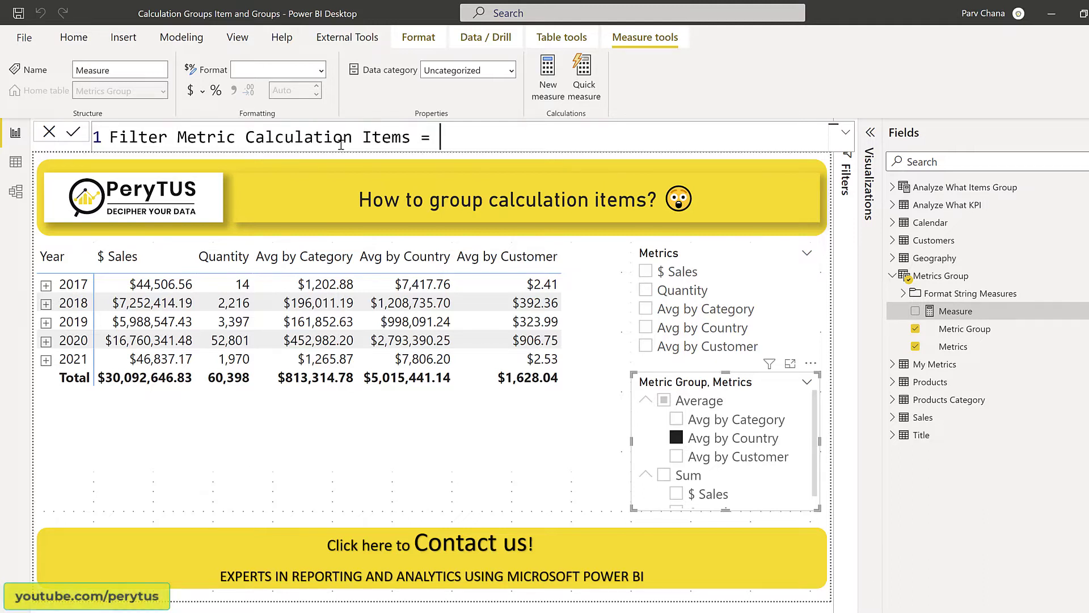
pyautogui.hotkey('shift', 'Return')
pyautogui.hotkey('shift', 'Return')
pyautogui.press('Left')
pyautogui.press('Left')
pyautogui.press('Left')
pyautogui.press('Left')
pyautogui.press('Left')
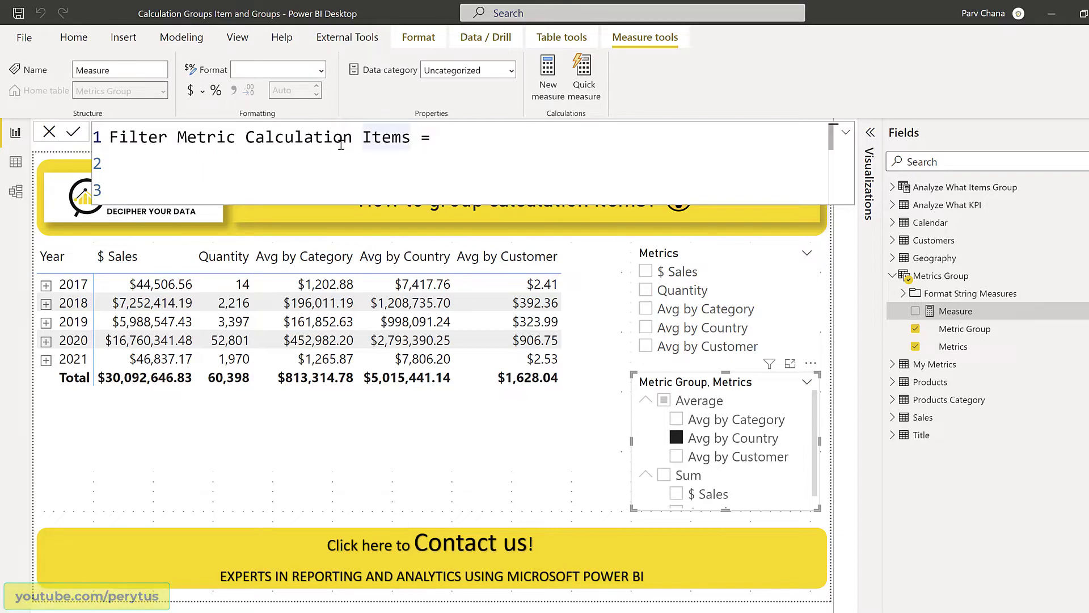
pyautogui.press('Right')
pyautogui.press('BackSpace')
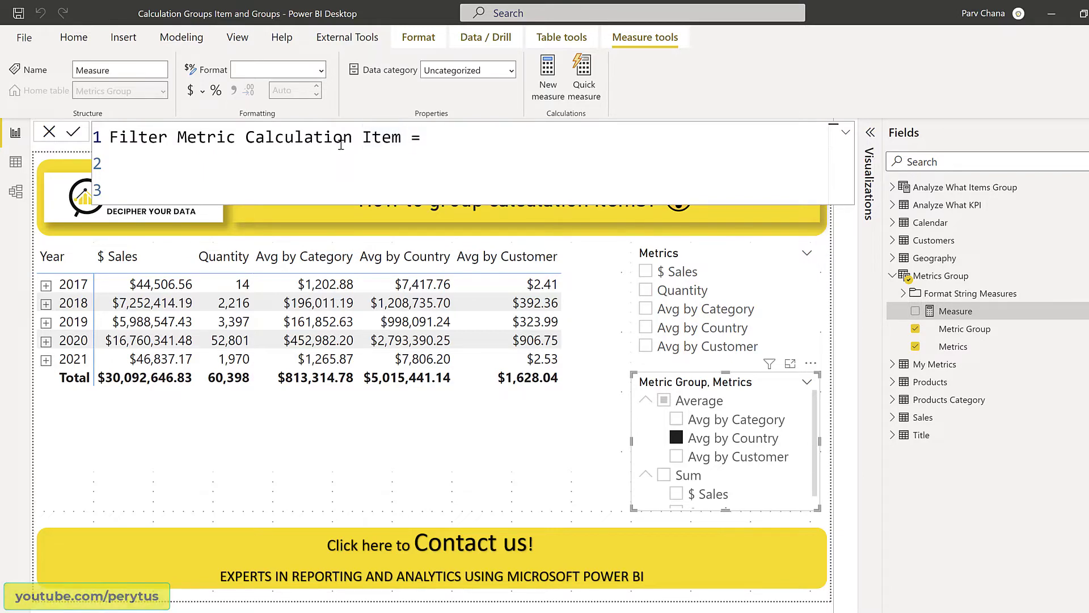
pyautogui.press('Down')
# Step: Begin the measure's formula with CALCULATE, using COUNTROWS ( 'My Metrics' ) on its own line as the expression
pyautogui.write('CALCU')
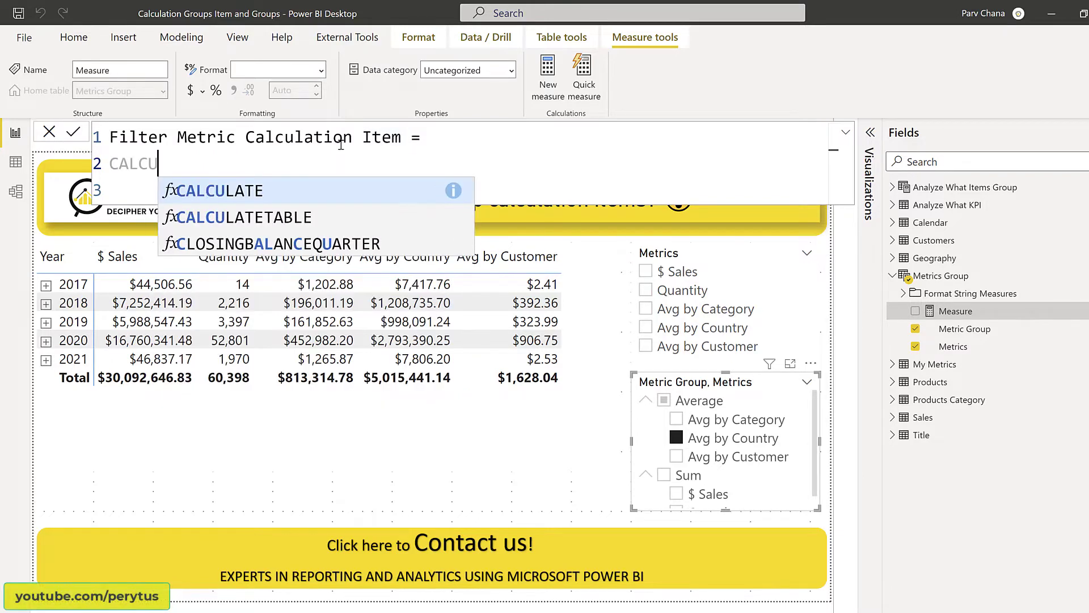
pyautogui.press('Tab')
pyautogui.write('(')
pyautogui.hotkey('shift', 'Return')
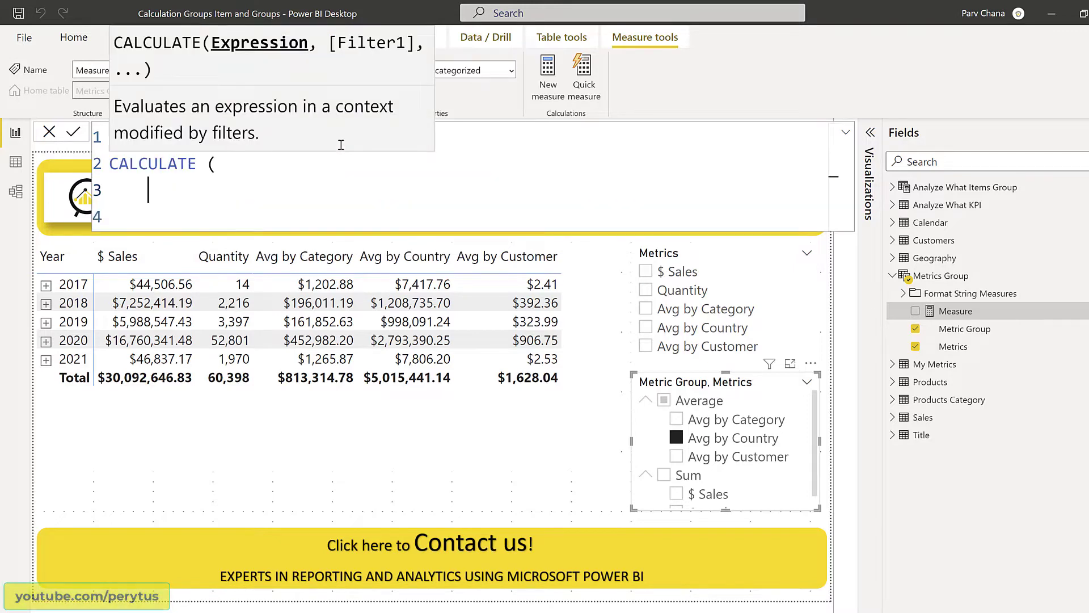
pyautogui.write('COUNTROWS ')
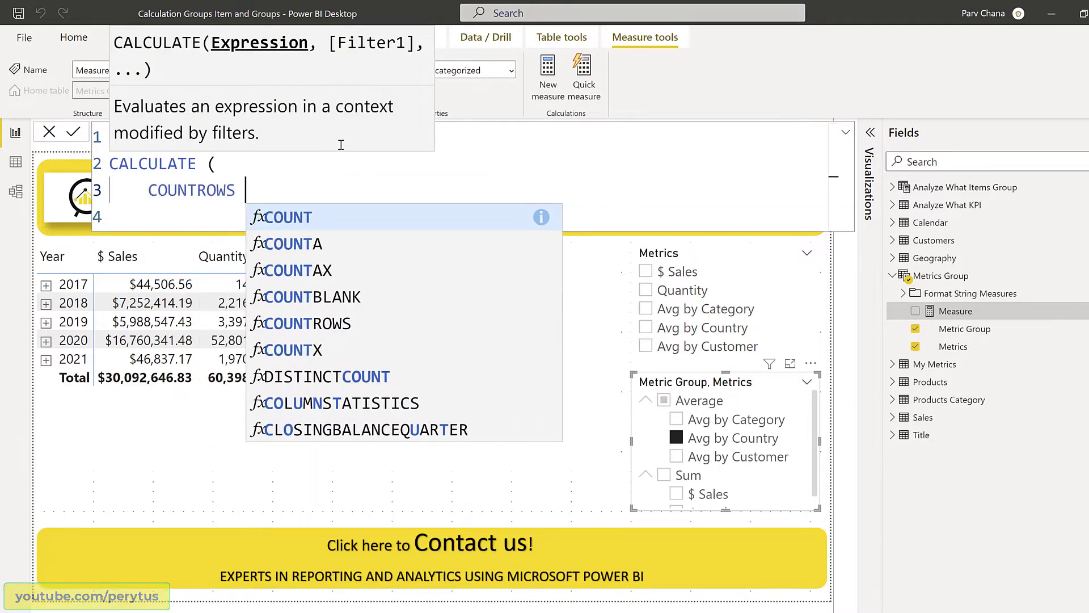
pyautogui.write('( My Met')
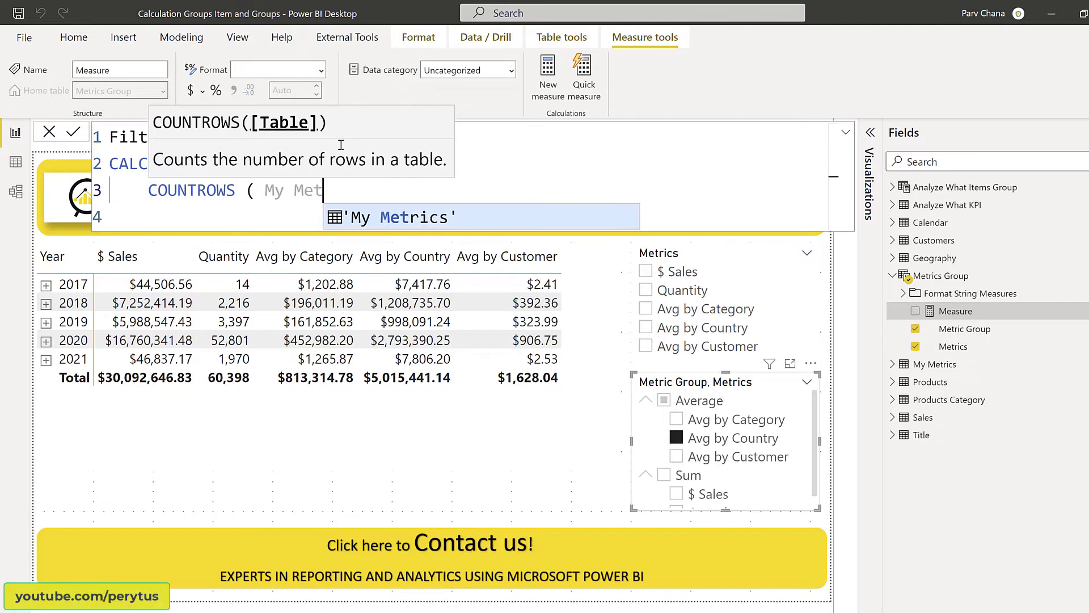
pyautogui.press('Tab')
pyautogui.write(')')
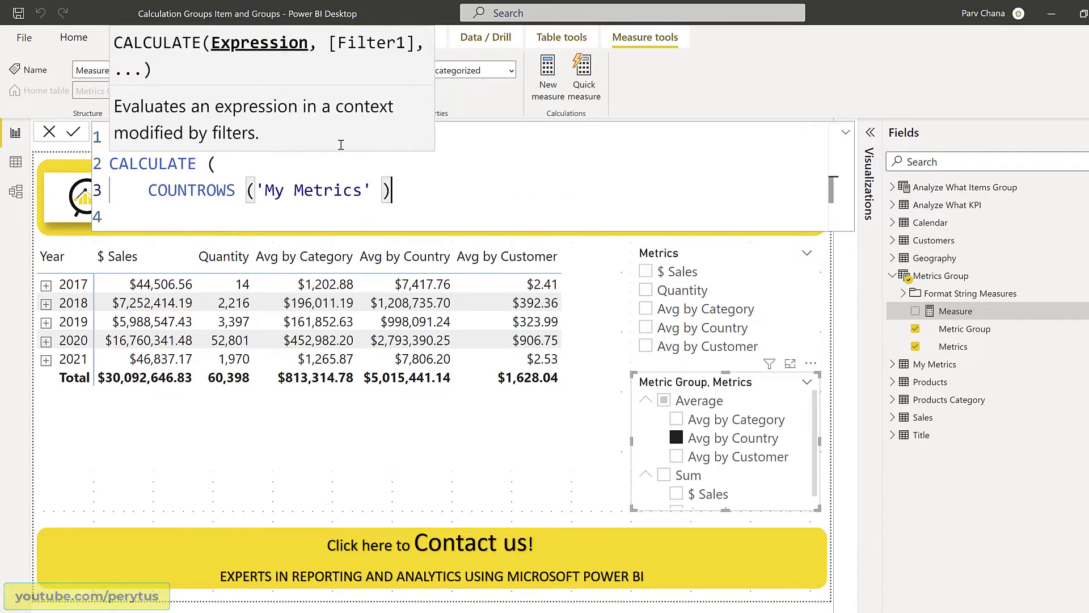
# Step: Add a space after the opening parenthesis of COUNTROWS, before 'My Metrics', and return to the line's end
pyautogui.press('Left')
pyautogui.hotkey('ctrl', 'Left')
pyautogui.hotkey('ctrl', 'Left')
pyautogui.hotkey('ctrl', 'Left')
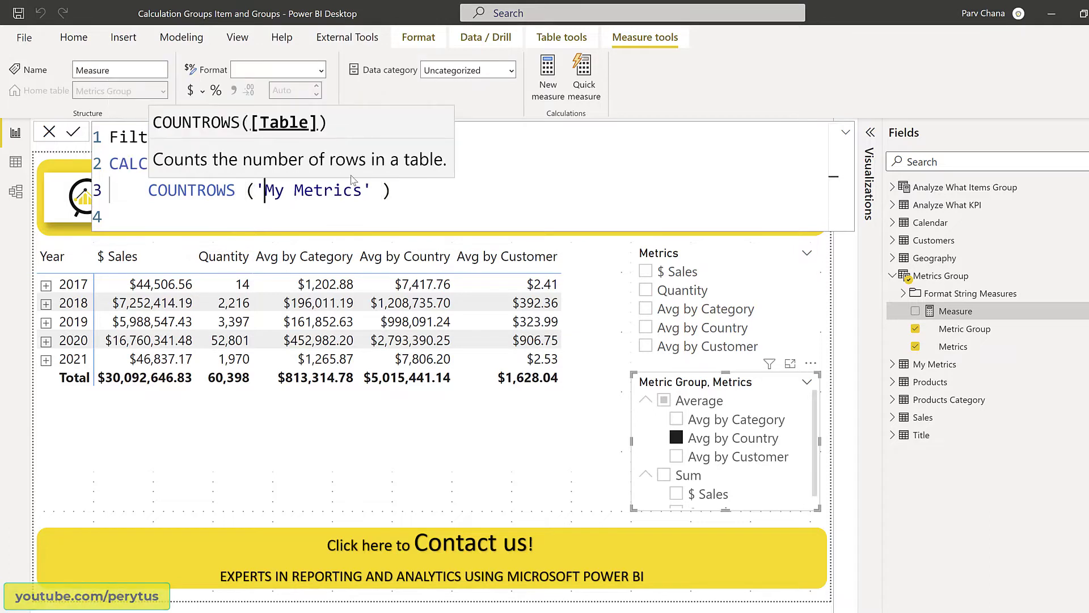
pyautogui.press('Escape')
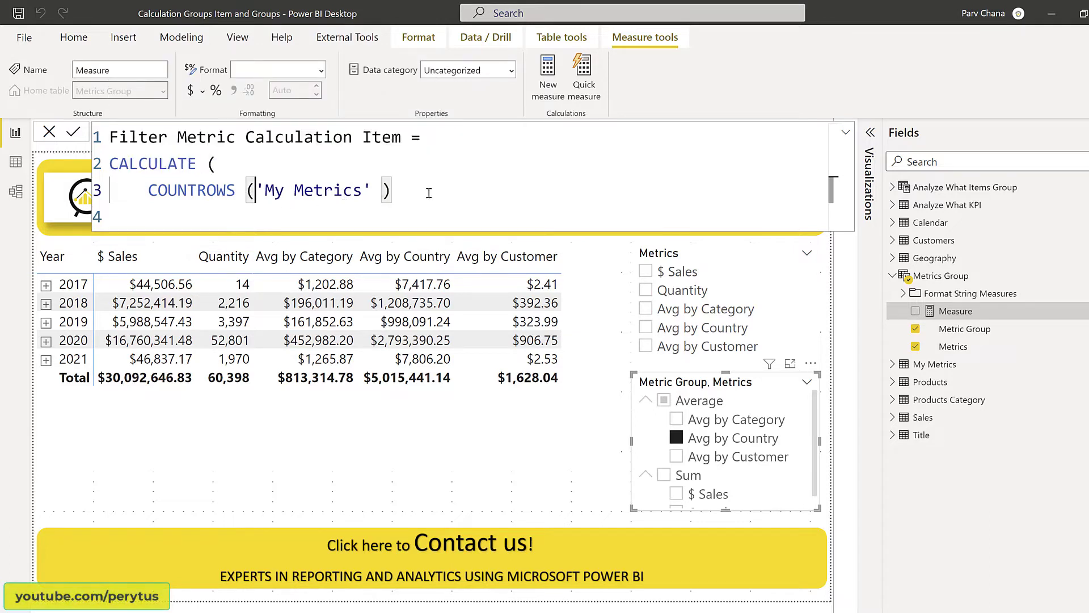
pyautogui.press('End')
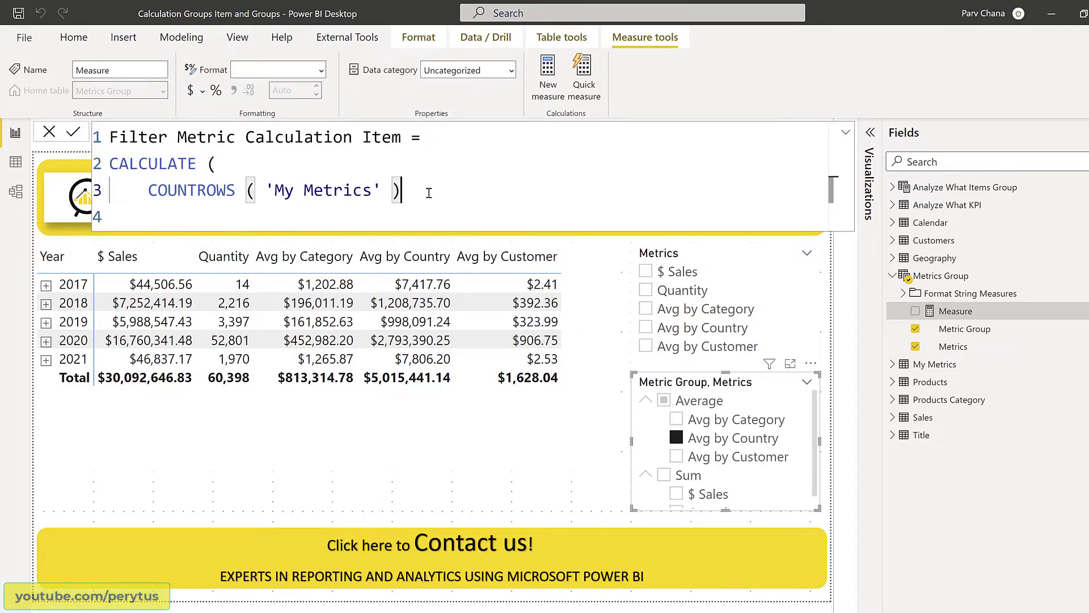
# Step: Begin CALCULATE's filter argument with KEEPFILTERS ( and a nested TREATAS (, each on its own line
pyautogui.write(',')
pyautogui.hotkey('shift', 'Return')
pyautogui.write('KEEPFI')
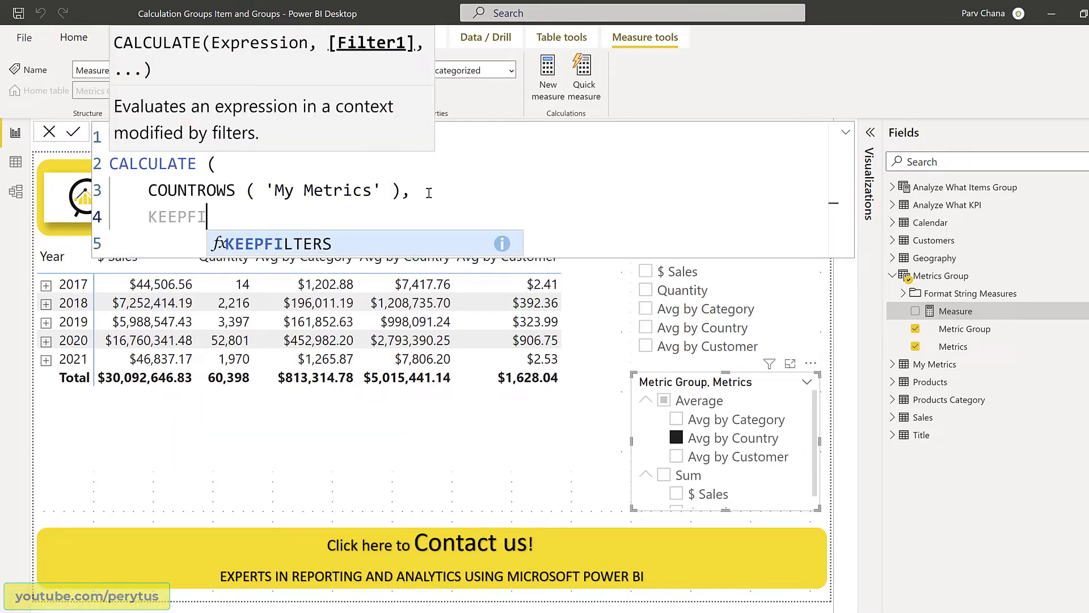
pyautogui.write('LTERS (')
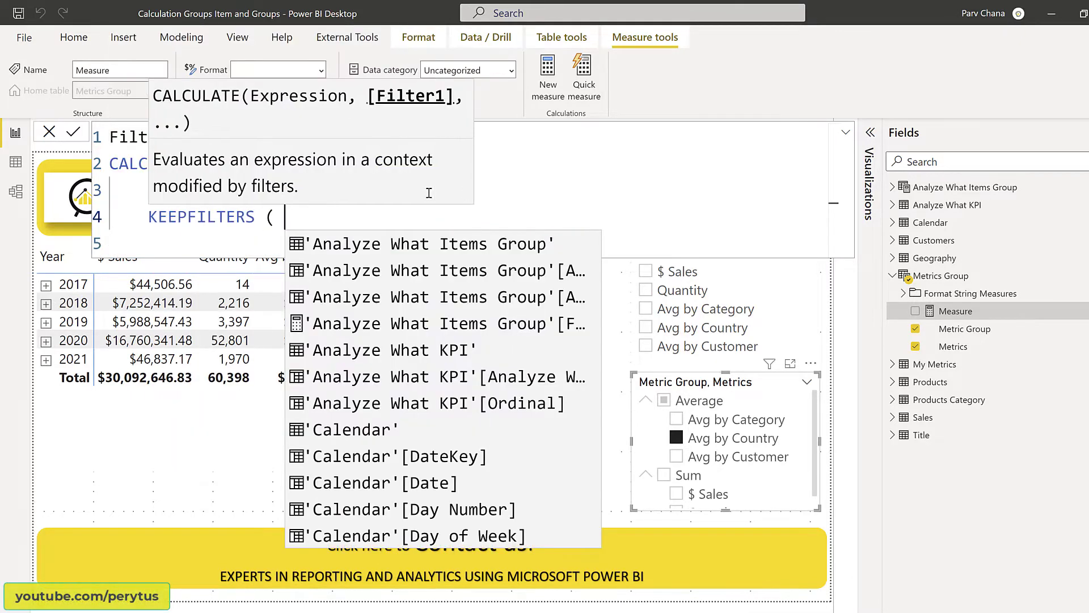
pyautogui.hotkey('shift', 'Return')
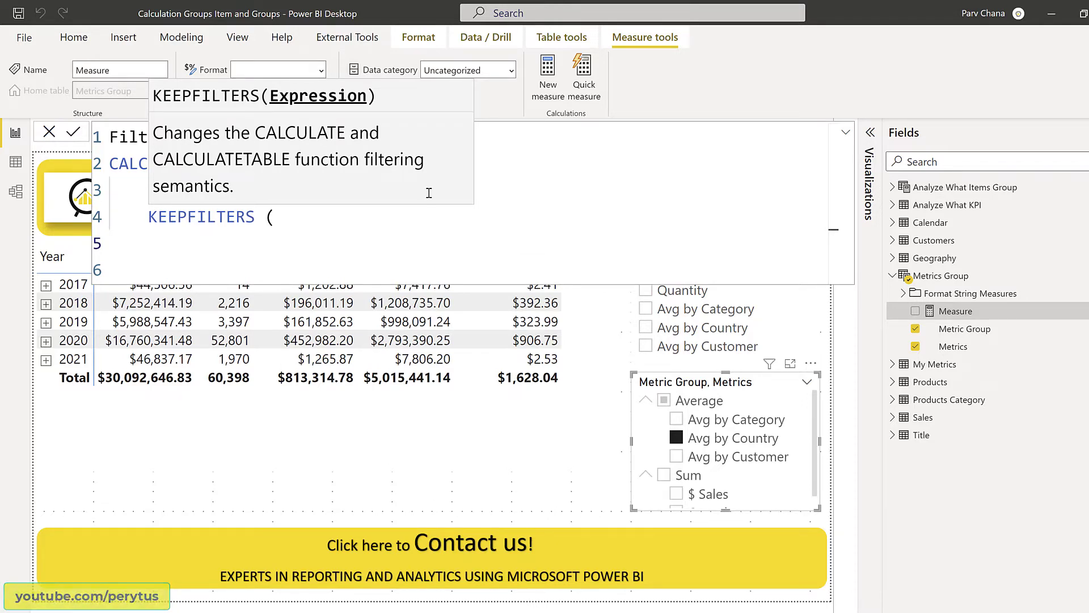
pyautogui.write('TREAT')
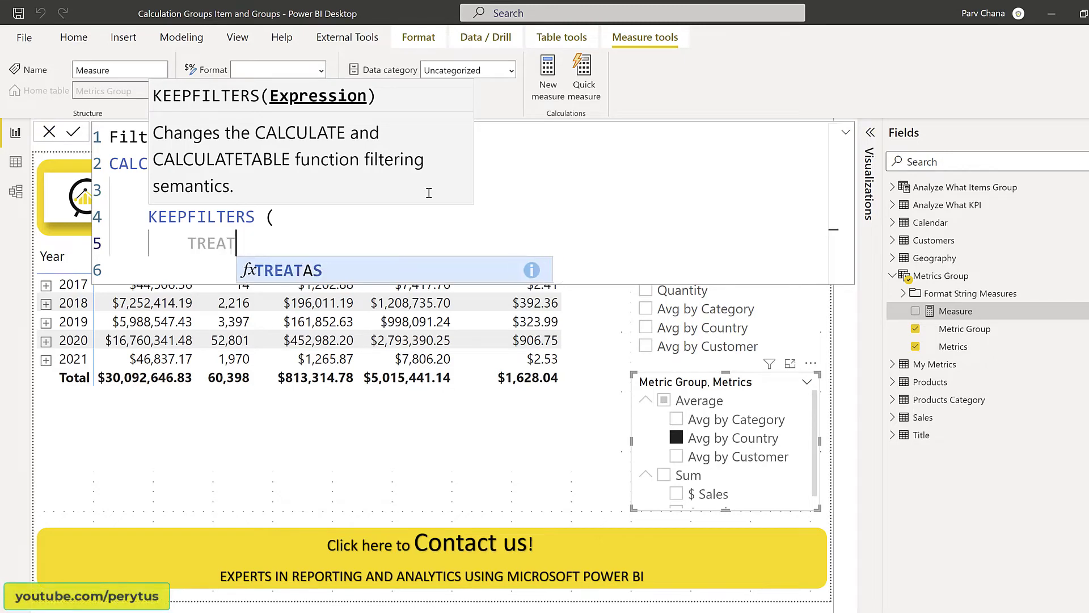
pyautogui.write('AS (')
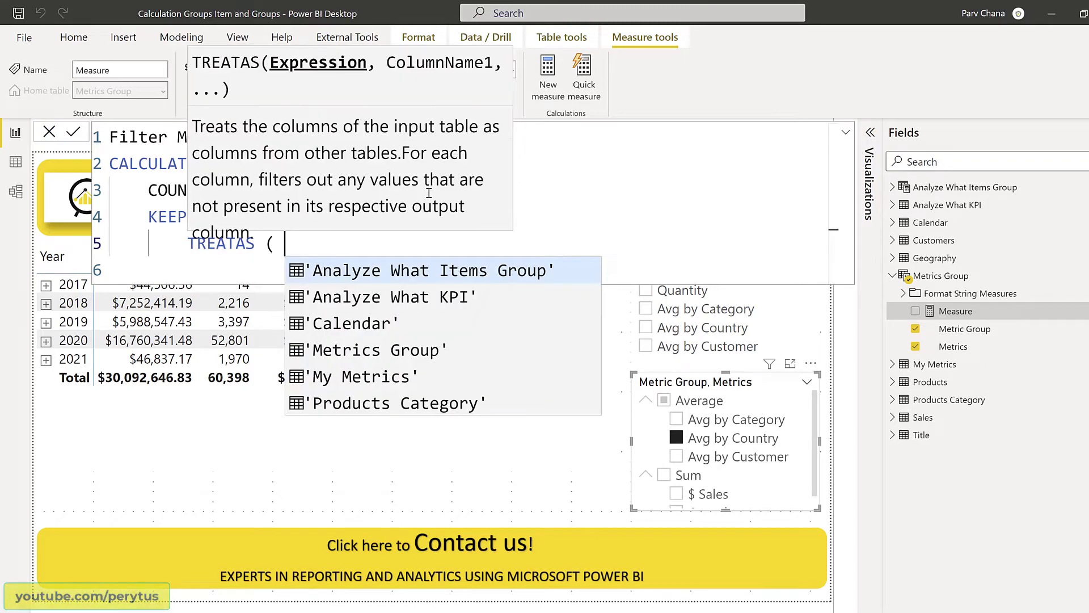
# Step: Enter VALUES ( 'Metrics Group'[Metrics] ) on its own line as the first TREATAS argument, spaced inside the parentheses
pyautogui.hotkey('shift', 'Return')
pyautogui.write('VALUES (')
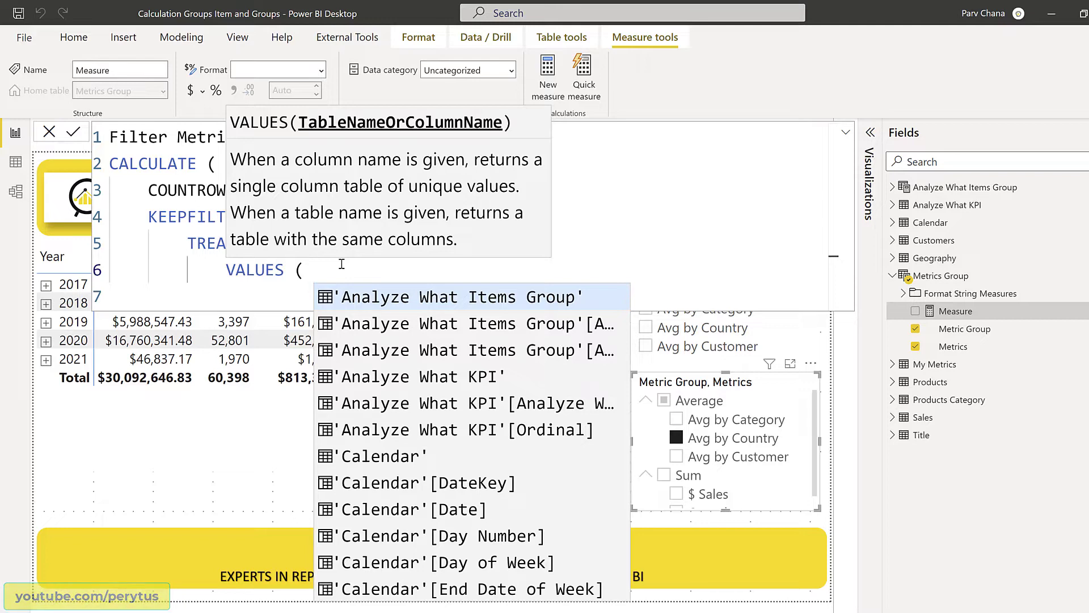
pyautogui.write('Metr')
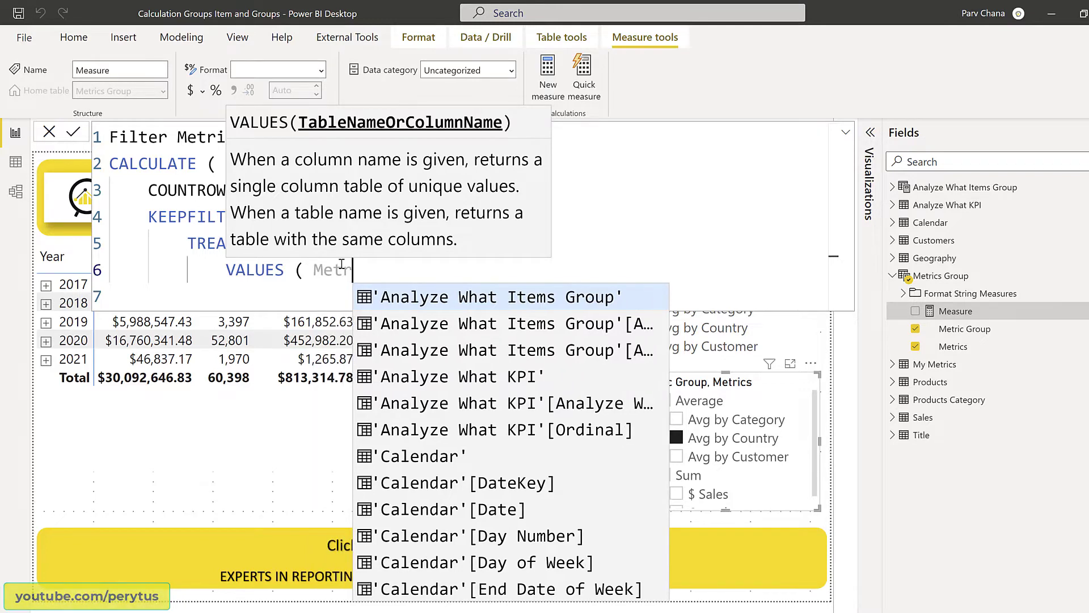
pyautogui.write('ics Gr')
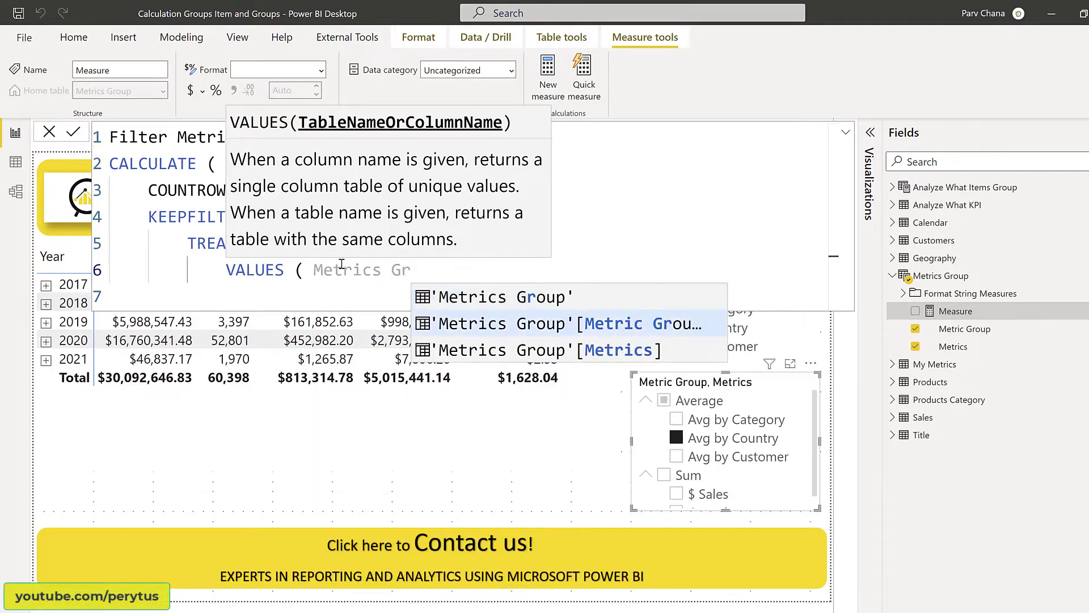
pyautogui.press('Down')
pyautogui.press('Down')
pyautogui.press('Tab')
pyautogui.write(')')
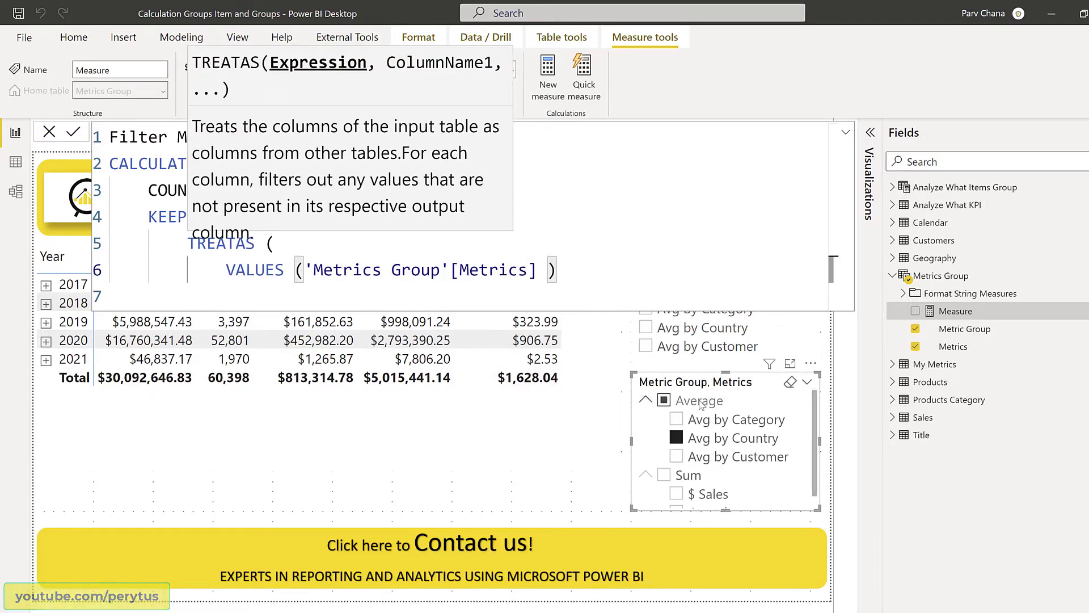
pyautogui.click(307, 267)
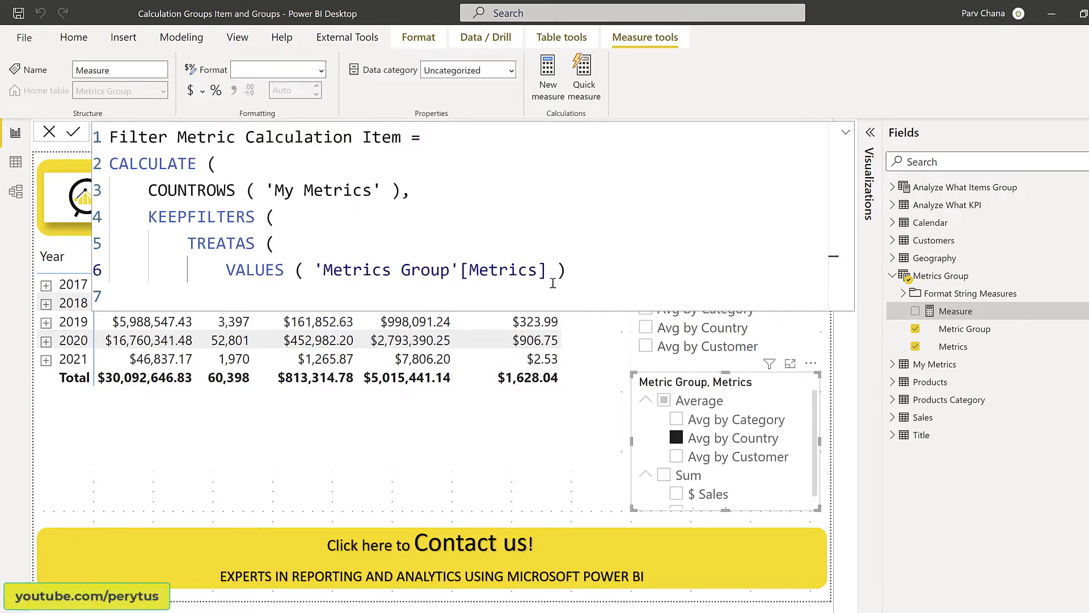
# Step: Add 'My Metrics'[Metrics] on its own line as the second TREATAS argument
pyautogui.click(590, 277)
pyautogui.write(',')
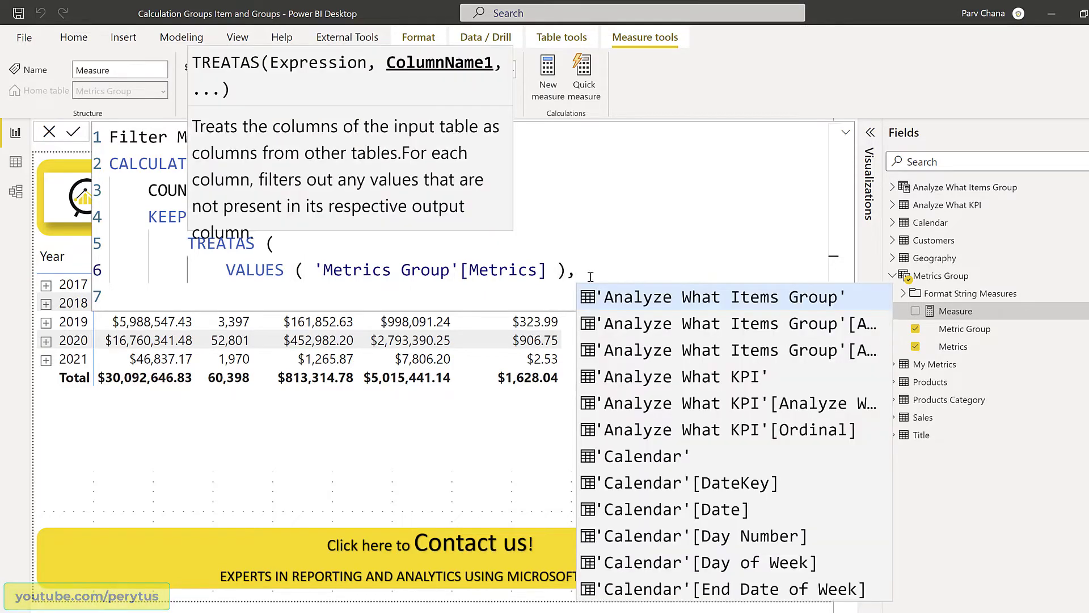
pyautogui.hotkey('shift', 'Return')
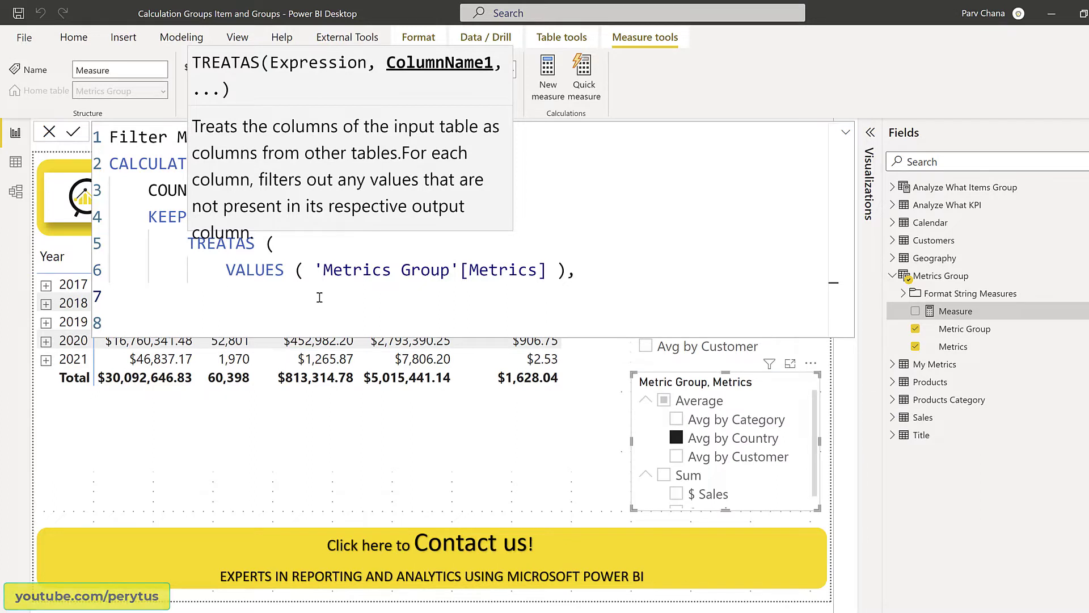
pyautogui.write('My ')
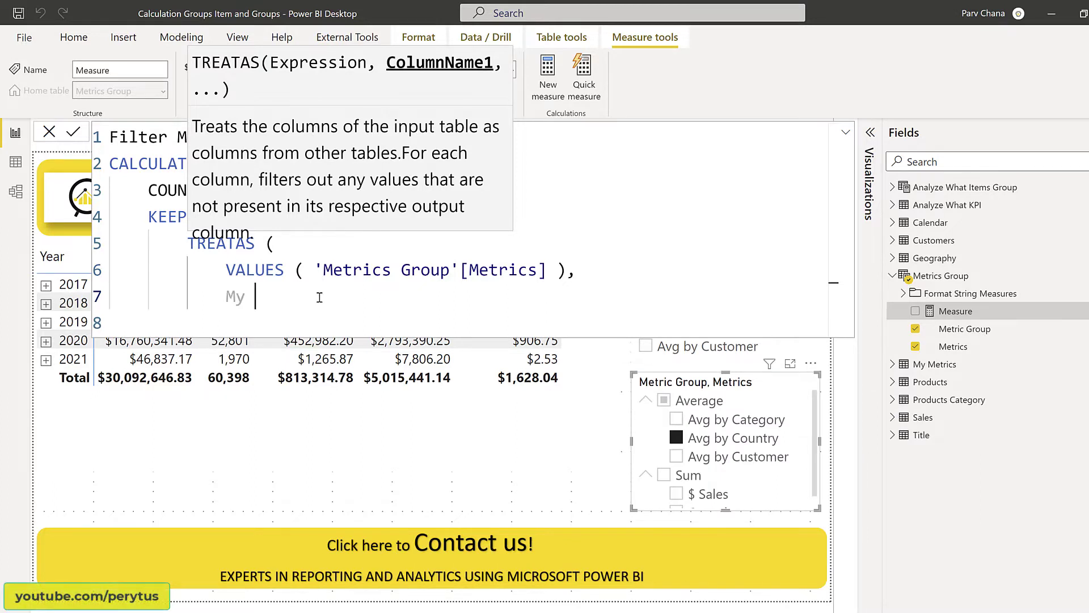
pyautogui.write('Metric')
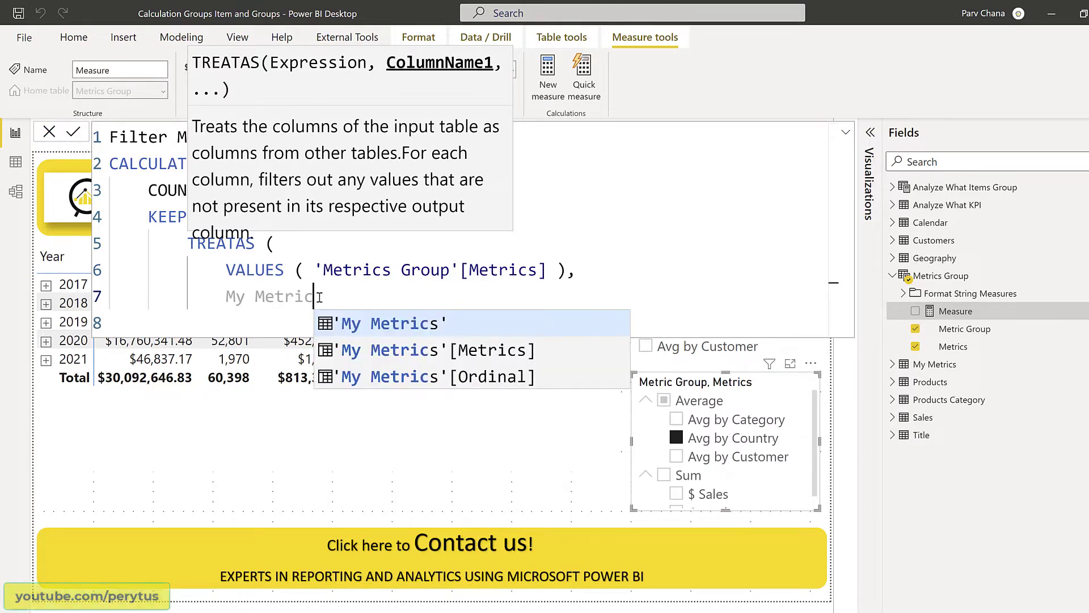
pyautogui.press('Tab')
pyautogui.press('Down')
pyautogui.press('Up')
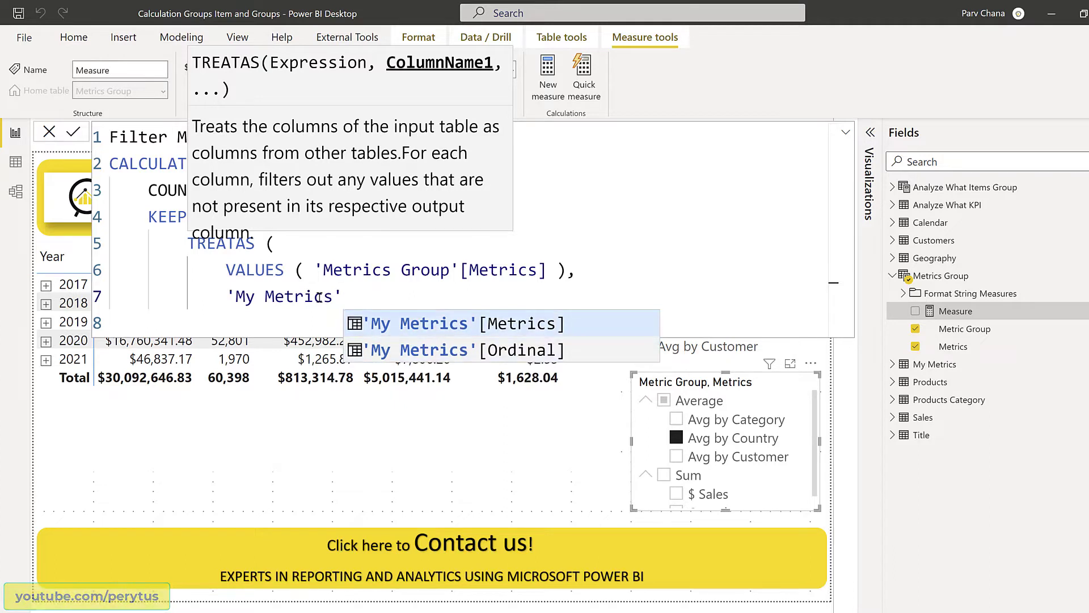
pyautogui.press('Tab')
# Step: Close TREATAS, KEEPFILTERS and CALCULATE with parentheses on separate lines and commit the measure
pyautogui.press('Return')
pyautogui.write(')')
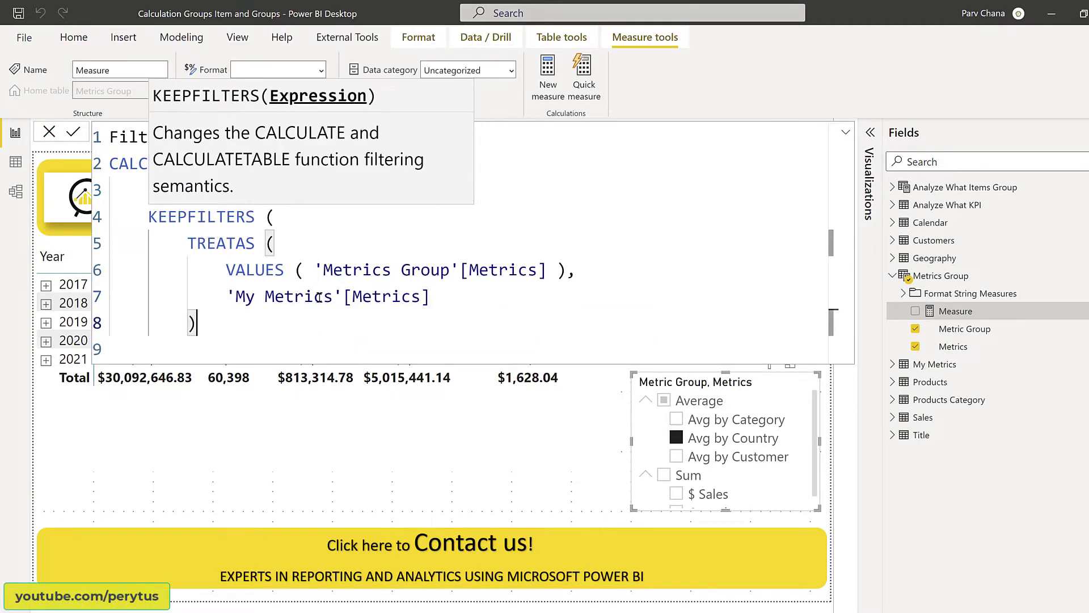
pyautogui.press('Return')
pyautogui.write(')')
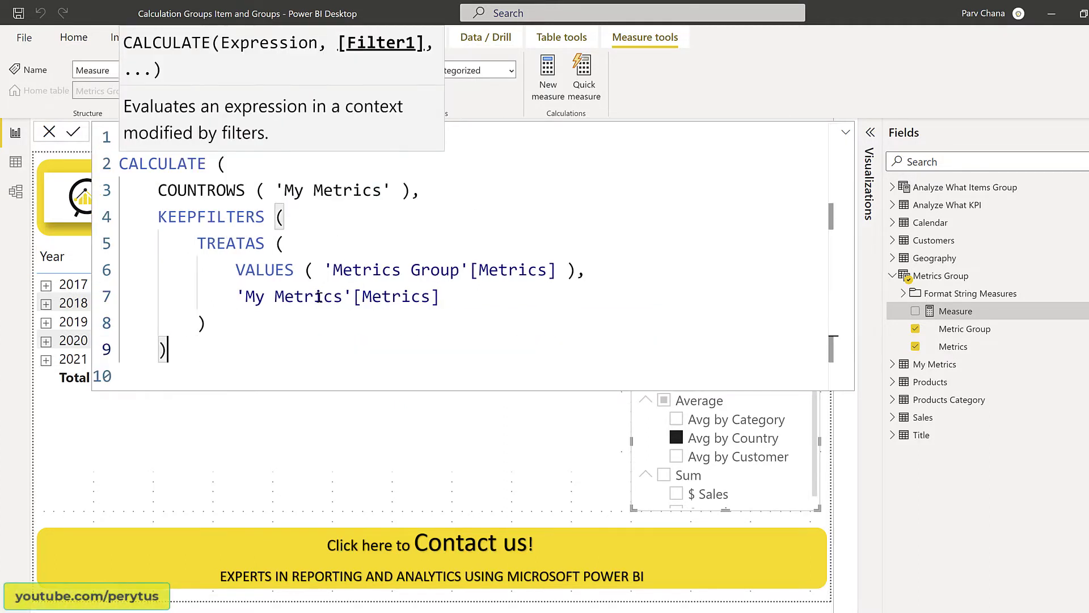
pyautogui.press('Return')
pyautogui.write(')')
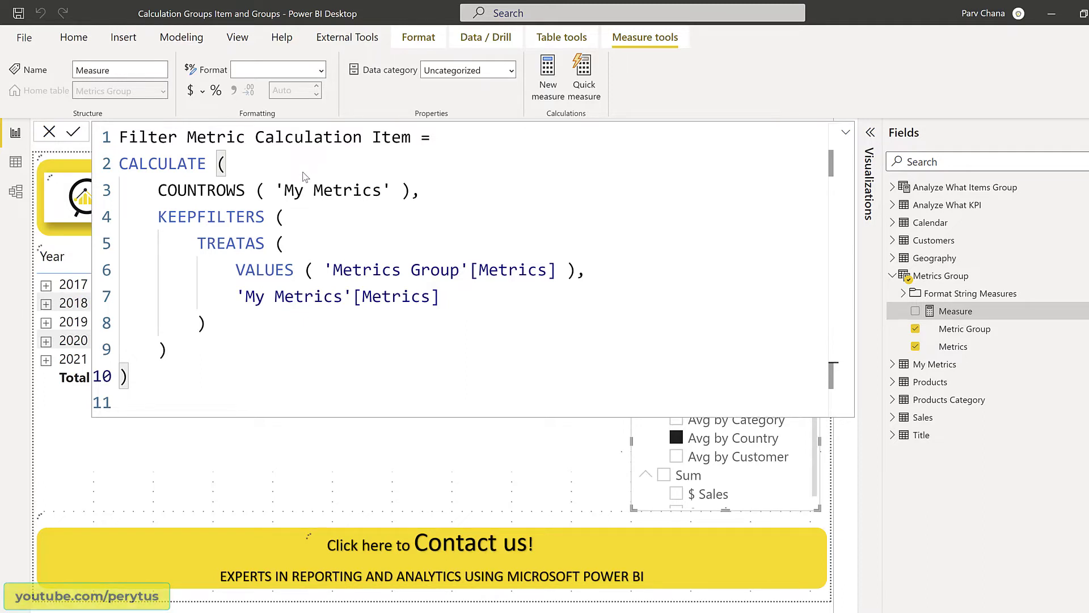
pyautogui.press('Return')
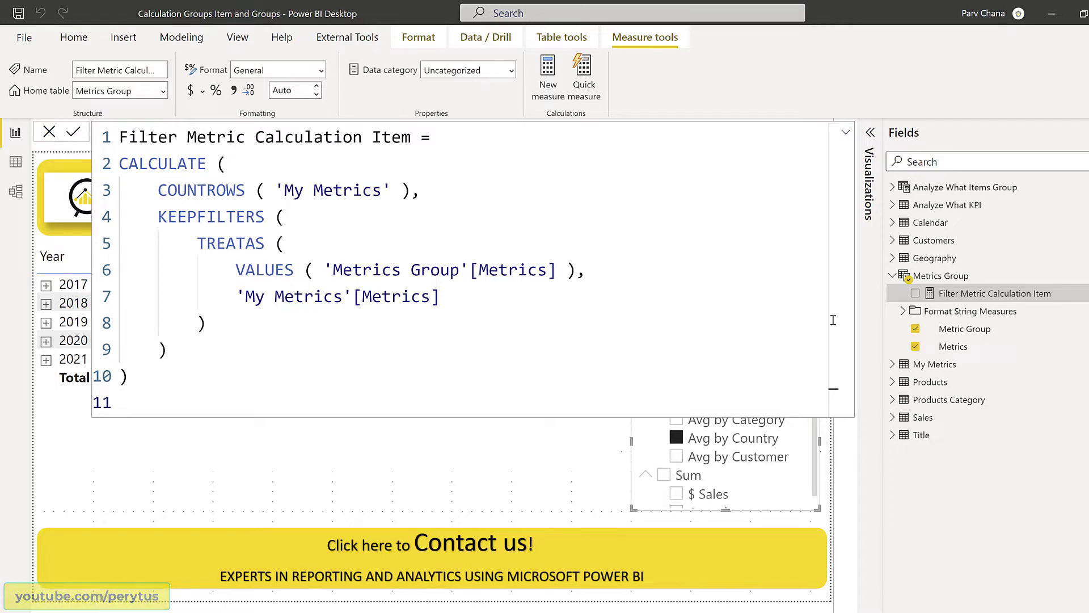
# Step: Collapse the measure's formula editor and clear the selection in the Metric Group, Metrics slicer
pyautogui.click(845, 135)
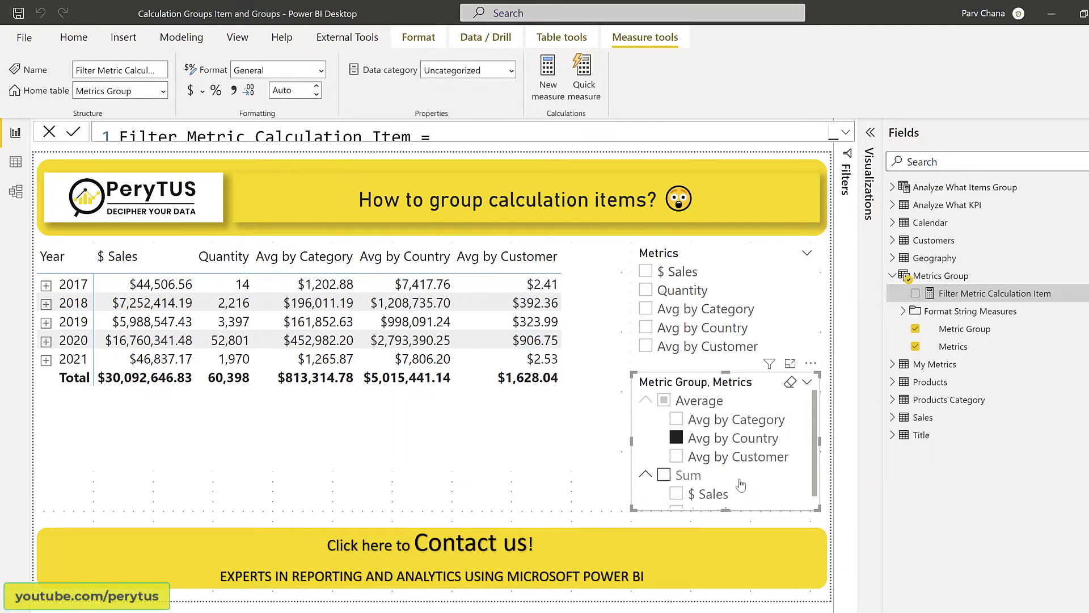
pyautogui.click(789, 382)
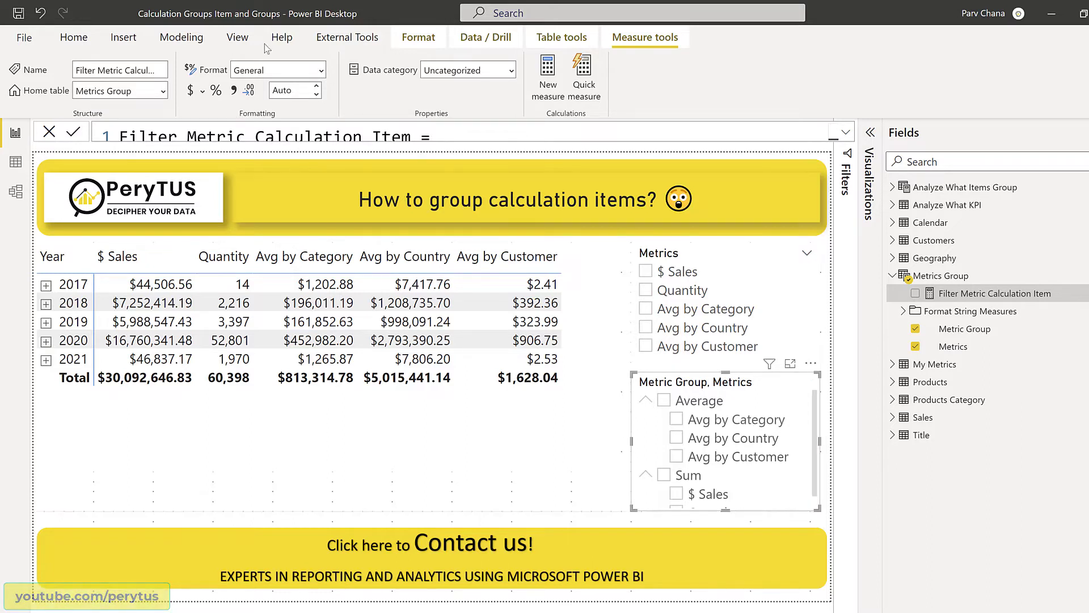
# Step: Open the model in Tabular Editor, accept the warning, and expand the My Metrics table to show its calculation items
pyautogui.click(363, 37)
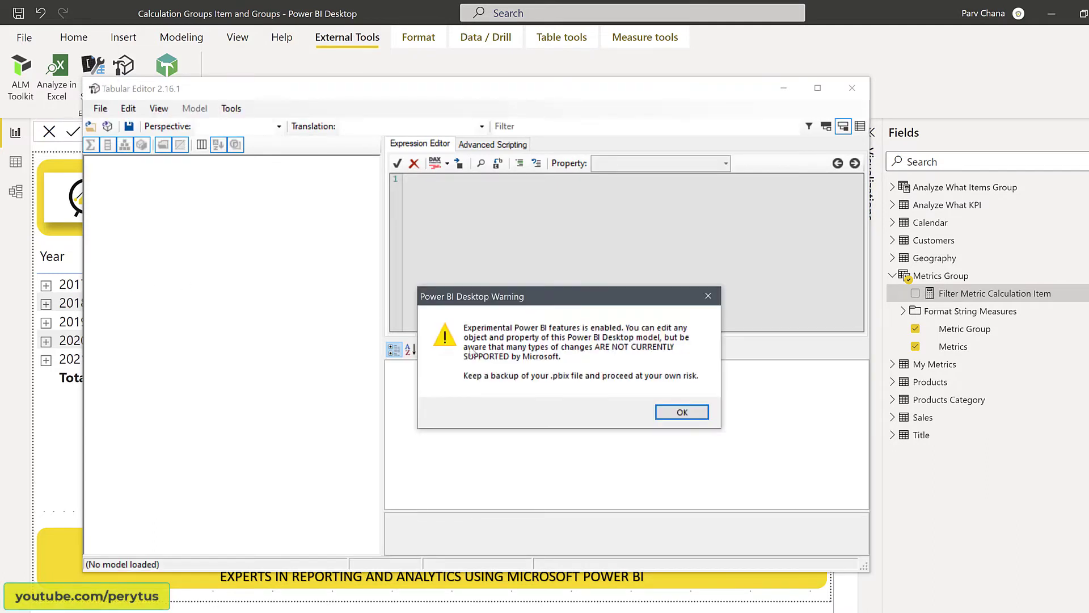
pyautogui.click(683, 414)
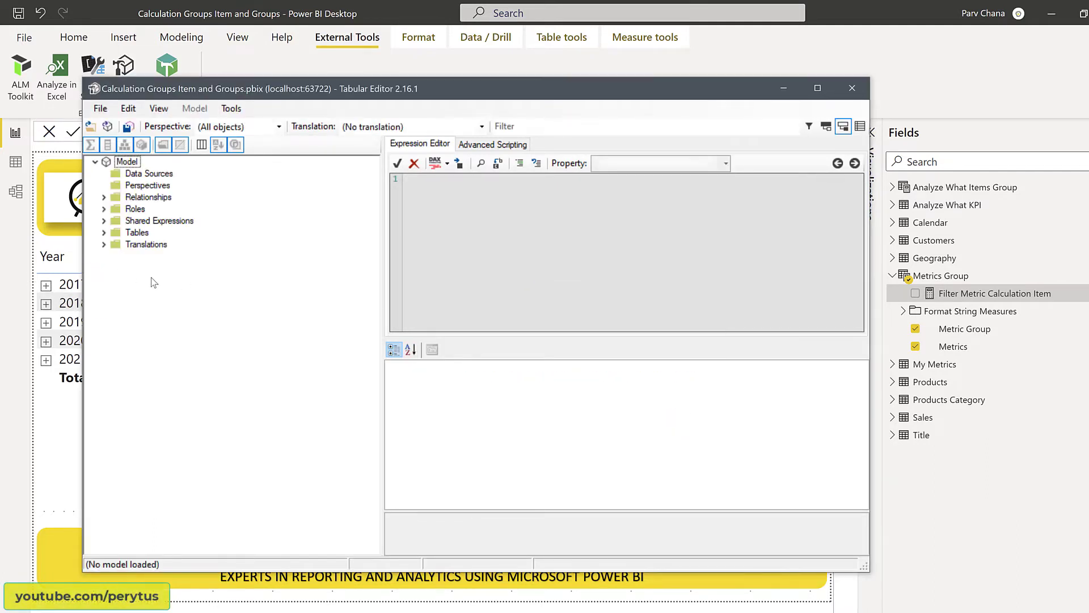
pyautogui.click(104, 233)
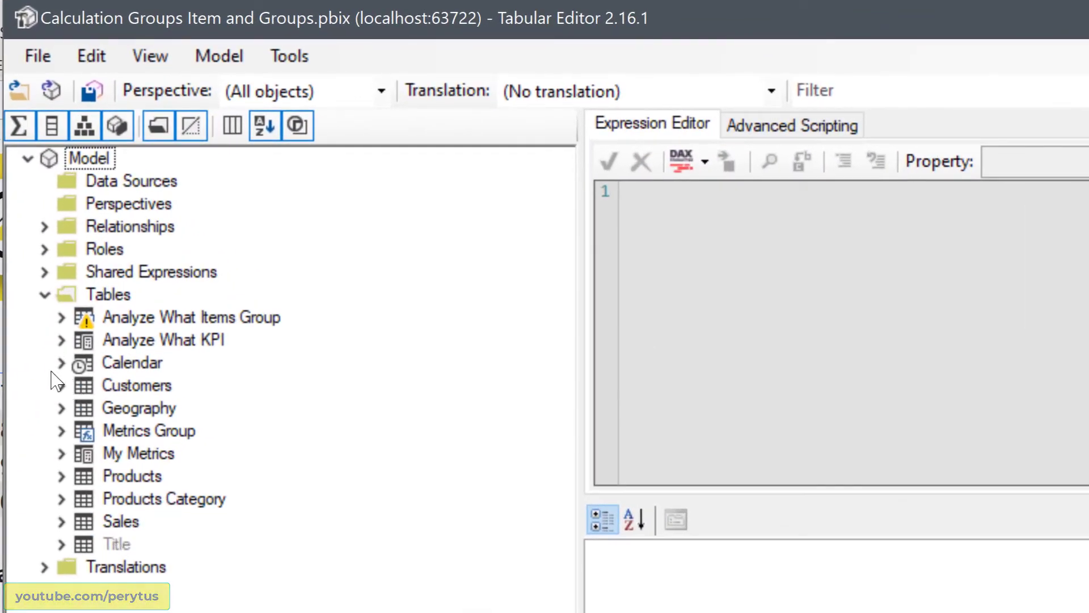
pyautogui.click(64, 459)
pyautogui.click(62, 456)
pyautogui.click(63, 457)
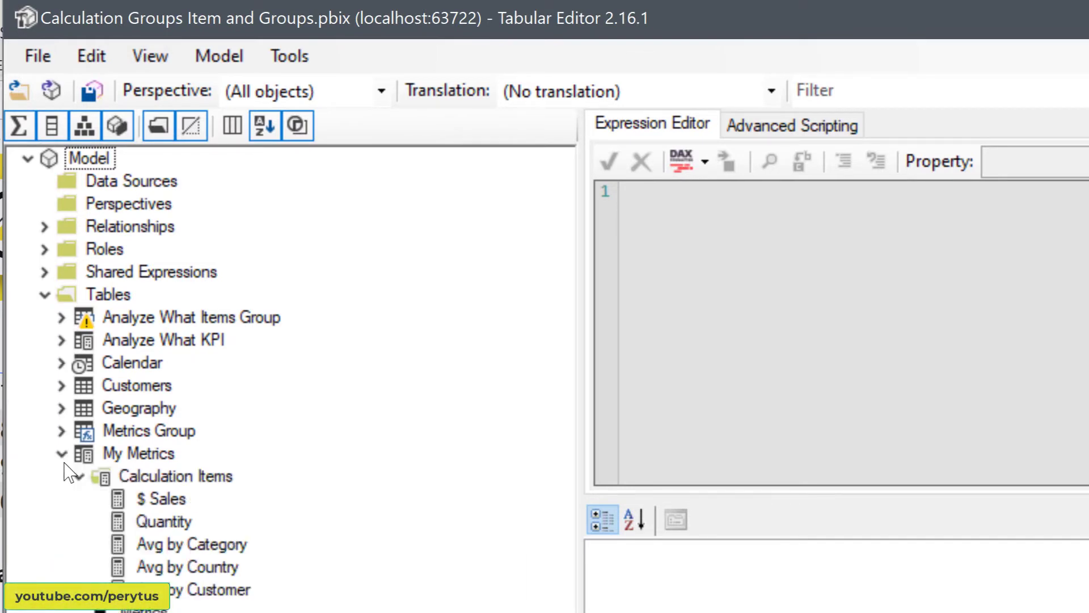
# Step: Change the $ Sales calculation item's expression to [Sales] * [Filter Metric Calculation Item], removing the indentation before it
pyautogui.click(170, 500)
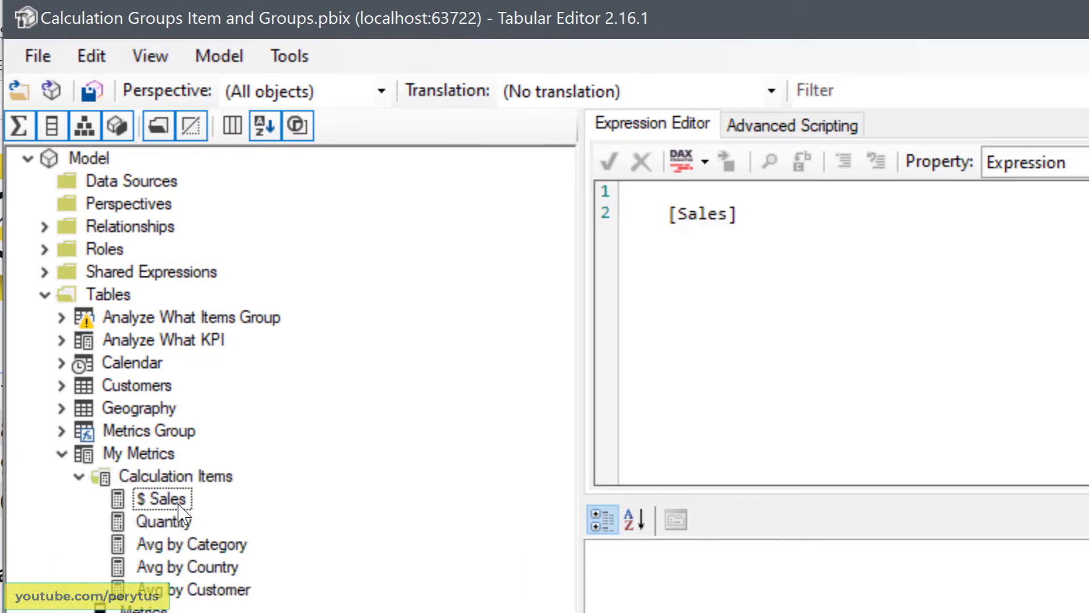
pyautogui.moveTo(671, 222); pyautogui.dragTo(609, 238)
pyautogui.press('BackSpace')
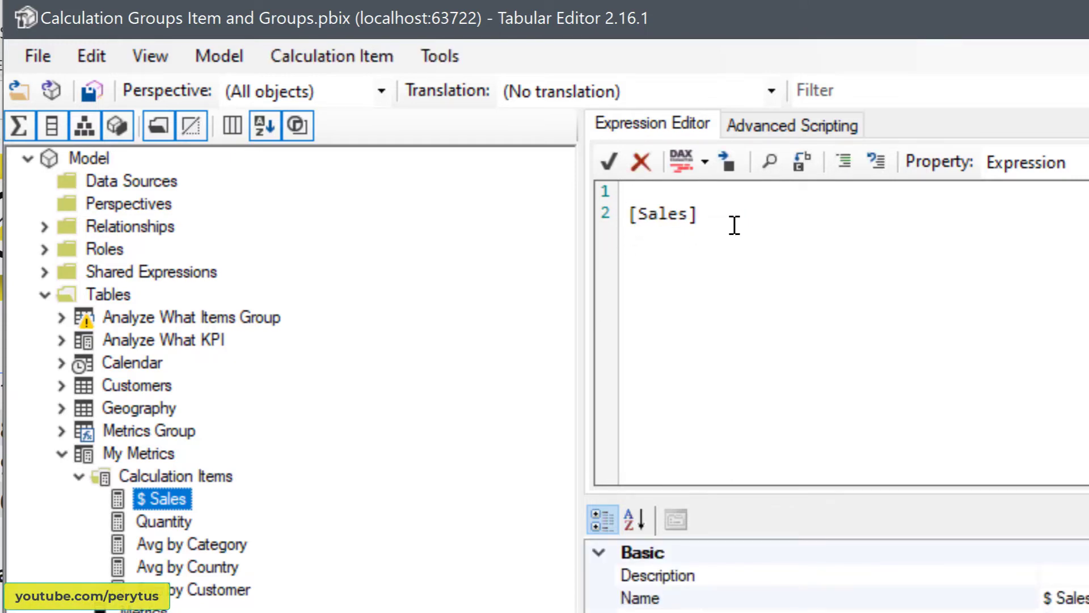
pyautogui.click(736, 230)
pyautogui.write('* [F')
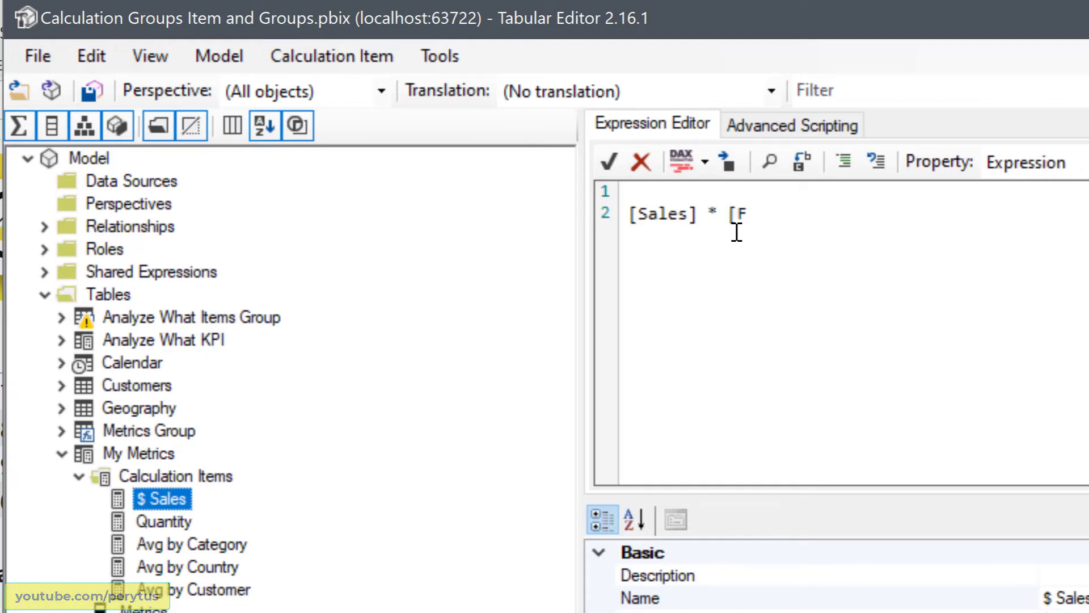
pyautogui.write('ilter')
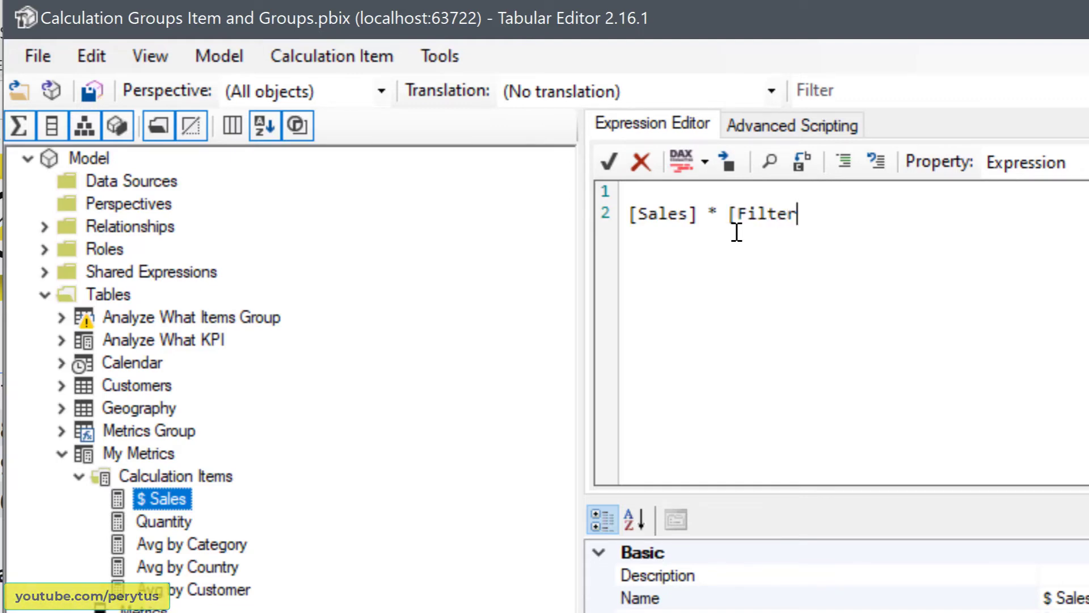
pyautogui.write(' Metric Ca')
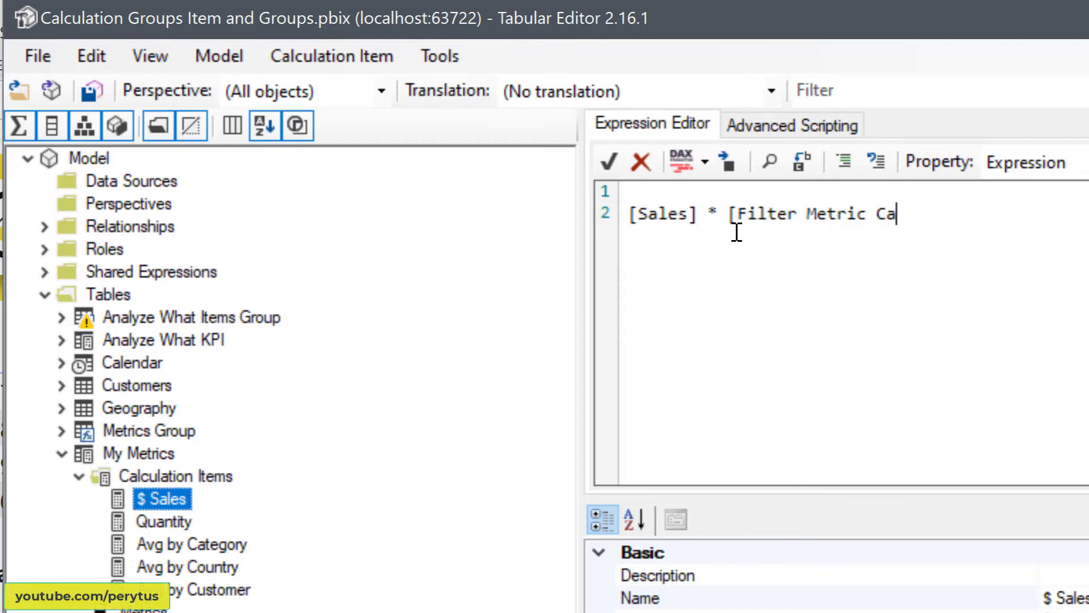
pyautogui.write('lculation Item')
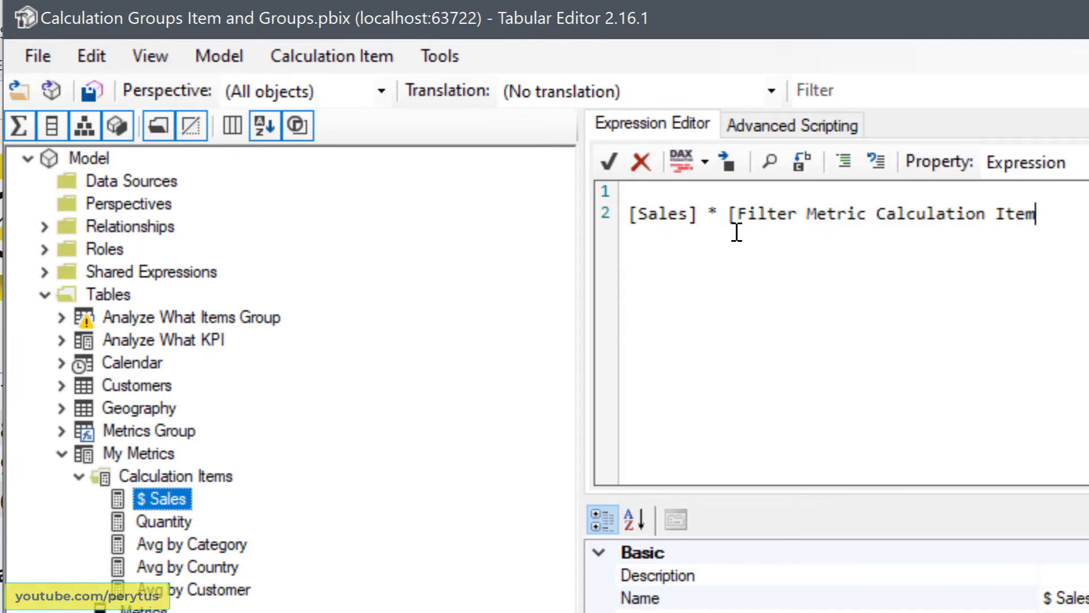
pyautogui.write(']')
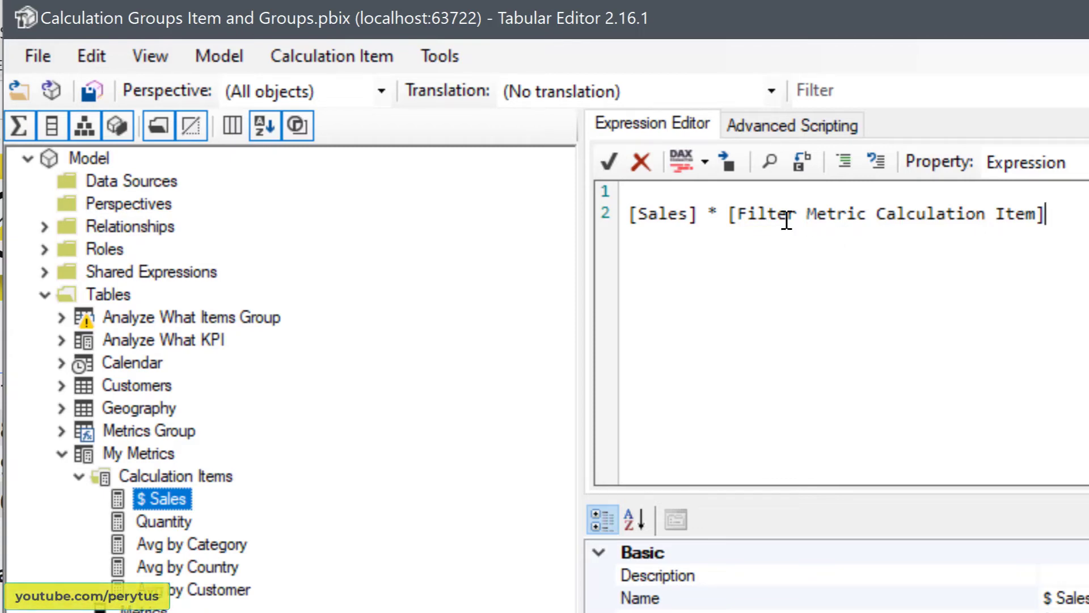
# Step: Copy " * [Filter Metric Calculation Item]" from the $ Sales expression and append it to the Quantity calculation item's [Quantity] expression
pyautogui.moveTo(731, 215); pyautogui.dragTo(1087, 216)
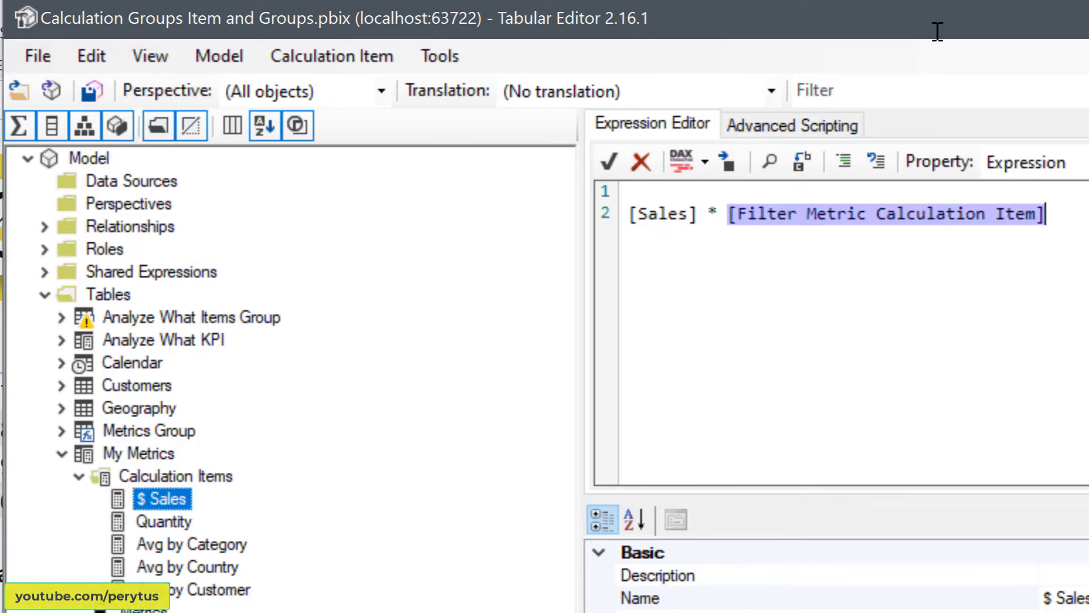
pyautogui.moveTo(937, 32); pyautogui.dragTo(318, 480)
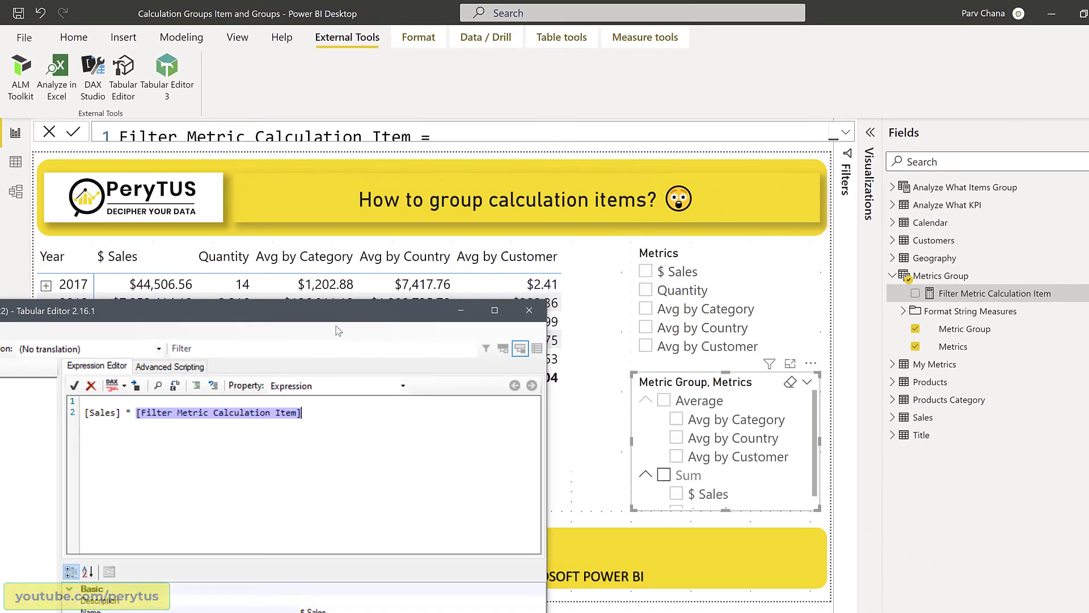
pyautogui.moveTo(310, 311); pyautogui.dragTo(791, 77)
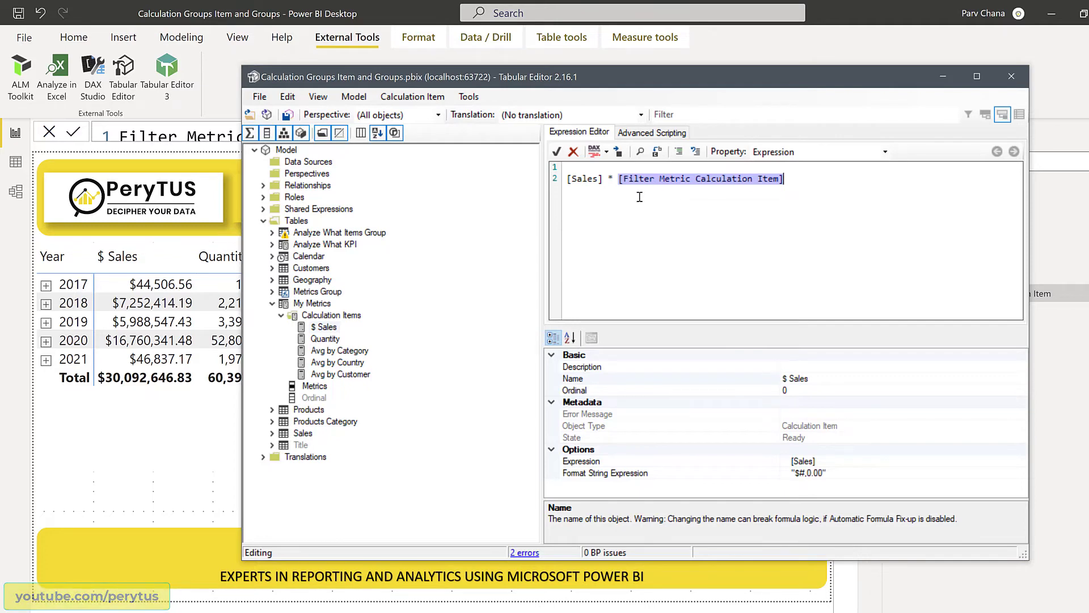
pyautogui.click(610, 180)
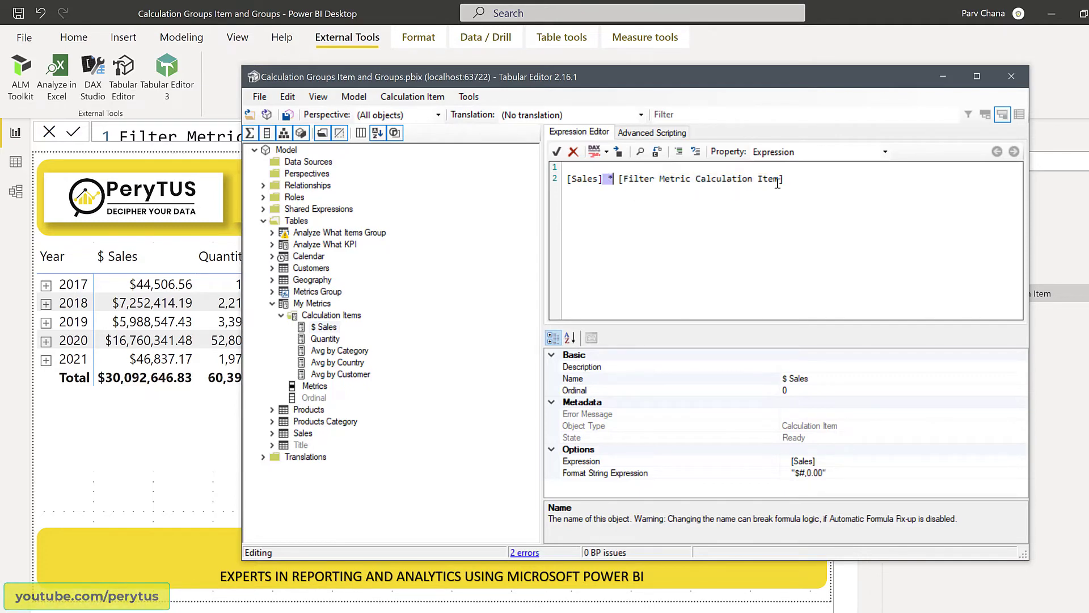
pyautogui.keyDown('shift'); pyautogui.click(799, 184); pyautogui.keyUp('shift')
pyautogui.hotkey('ctrl', 'c')
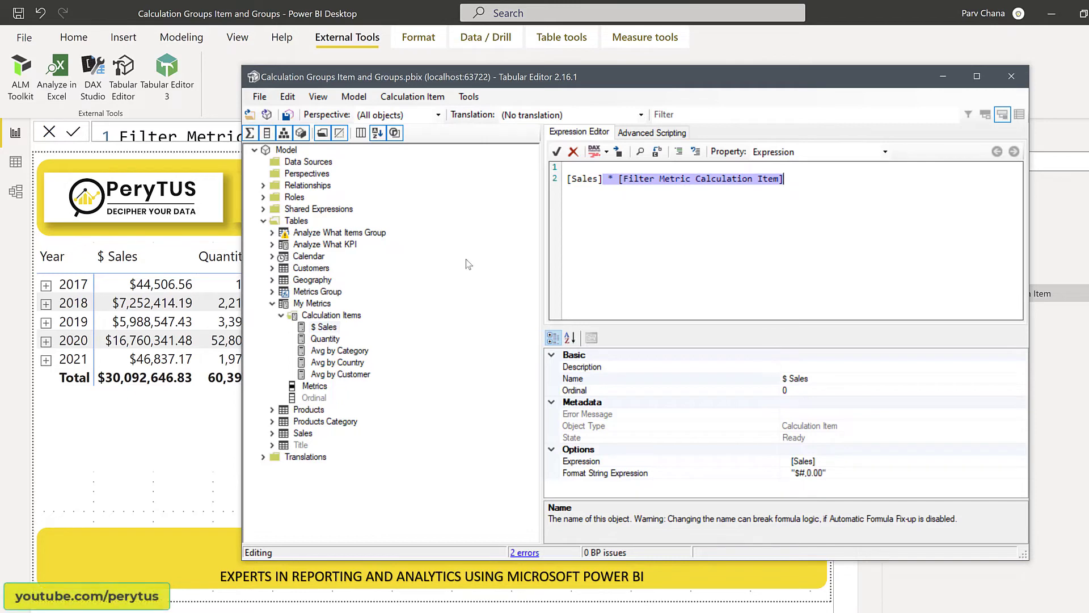
pyautogui.click(338, 340)
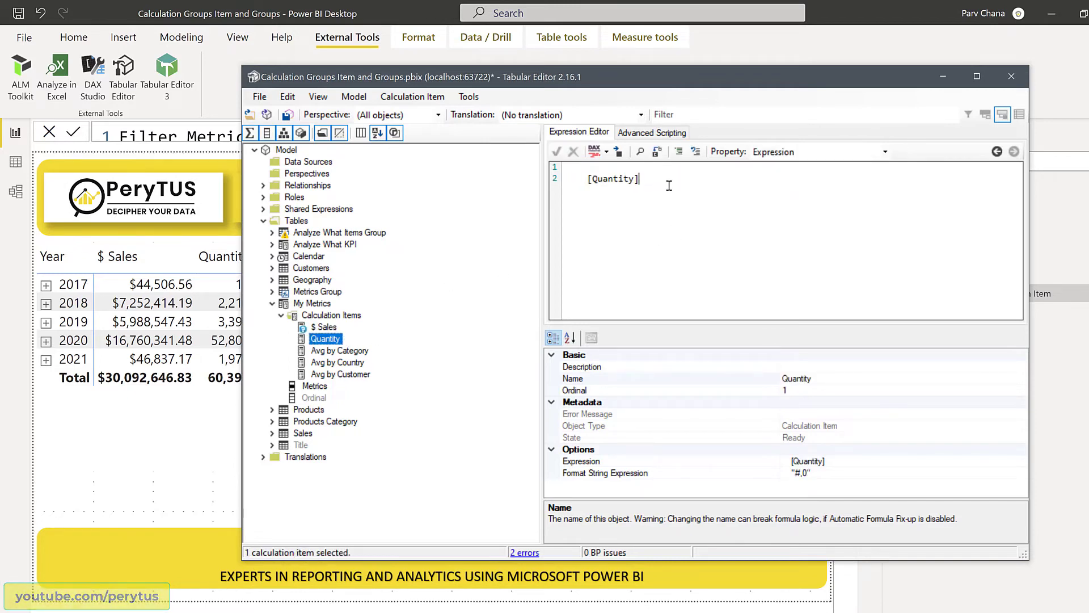
pyautogui.hotkey('ctrl', 'v')
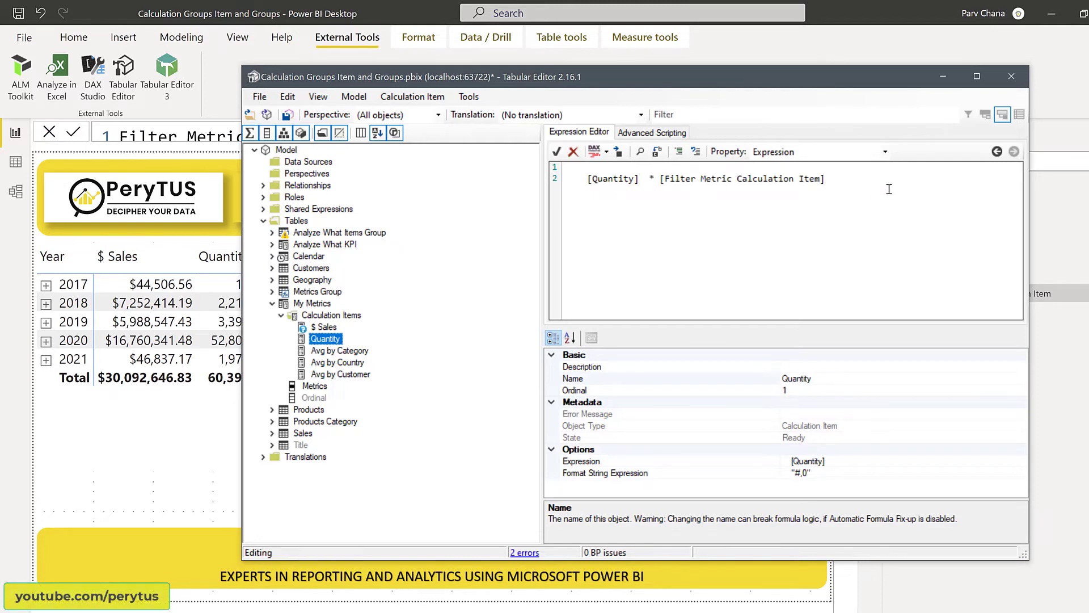
pyautogui.moveTo(660, 180); pyautogui.dragTo(890, 189)
# Step: Append " * [Filter Metric Calculation Item]" to the Avg by Category, Avg by Country and Avg by Customer expressions and save the changes to the model
pyautogui.click(352, 351)
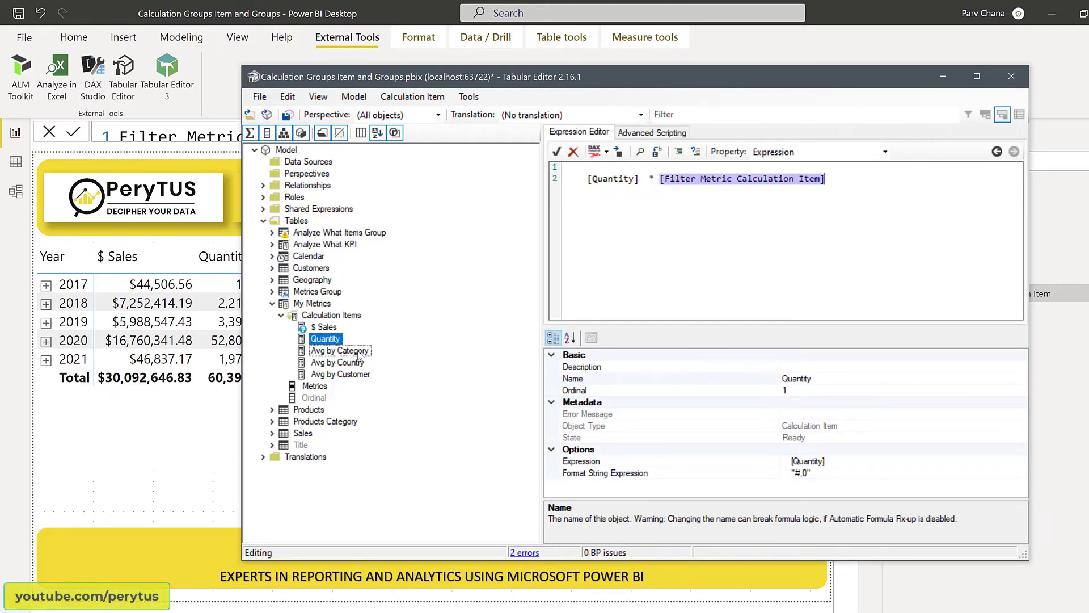
pyautogui.click(598, 219)
pyautogui.hotkey('ctrl', 'v')
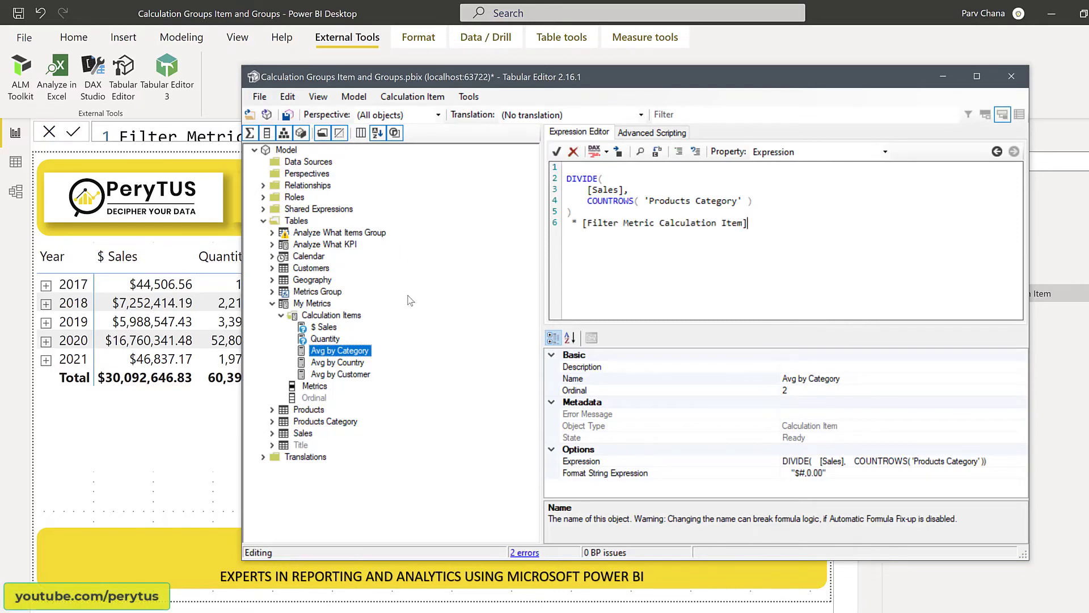
pyautogui.click(337, 363)
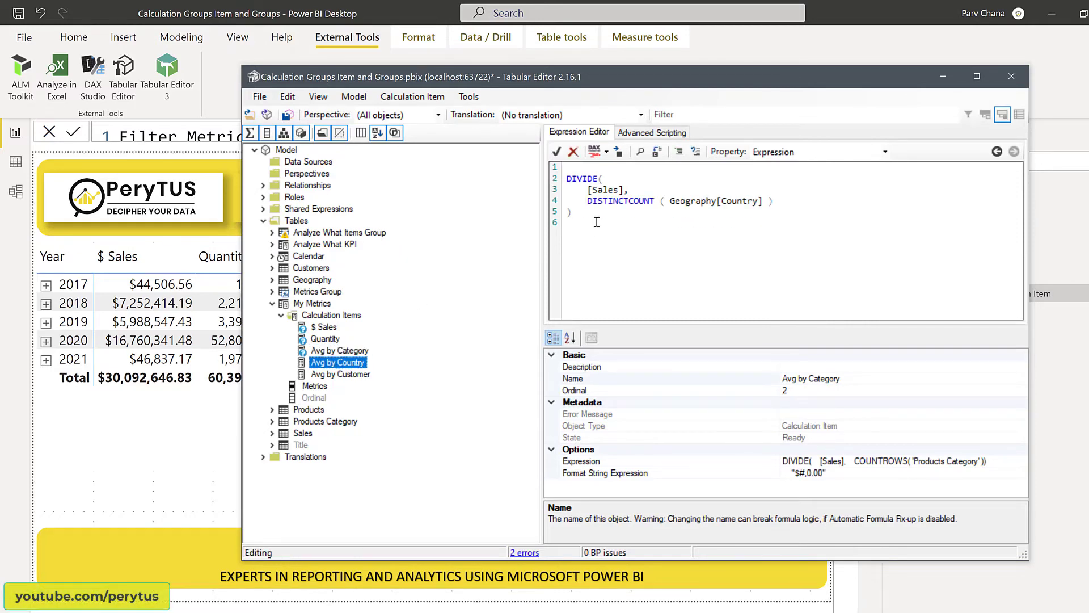
pyautogui.click(353, 375)
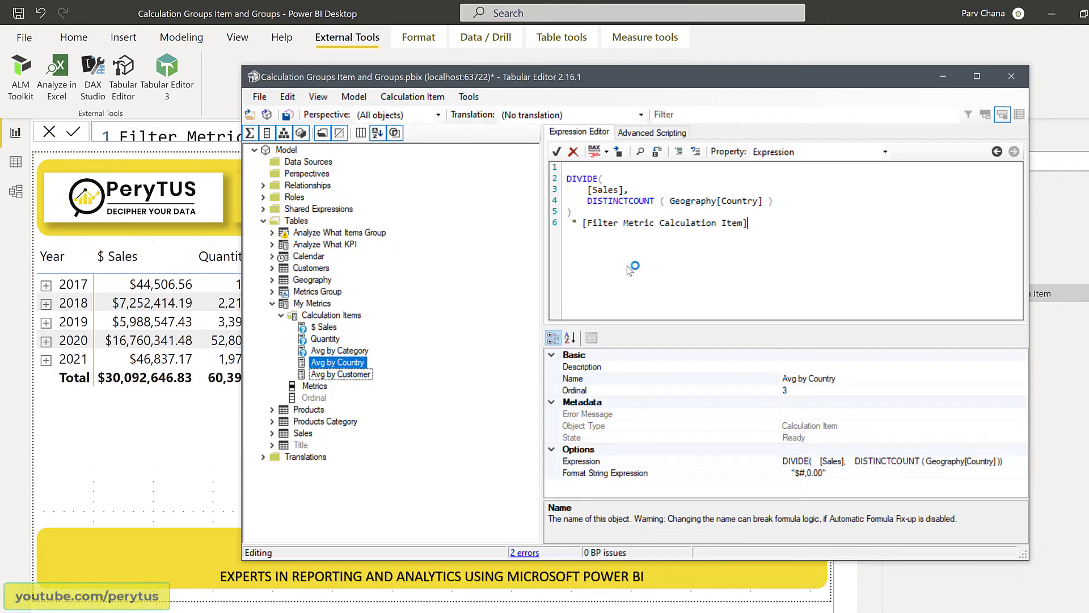
pyautogui.click(599, 234)
pyautogui.hotkey('ctrl', 'v')
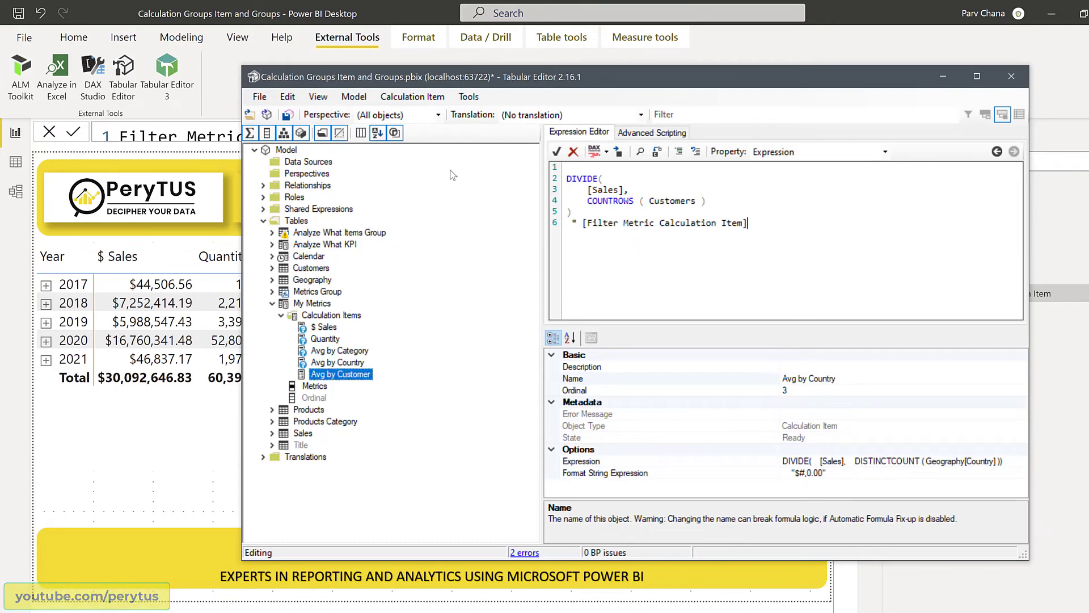
pyautogui.click(289, 115)
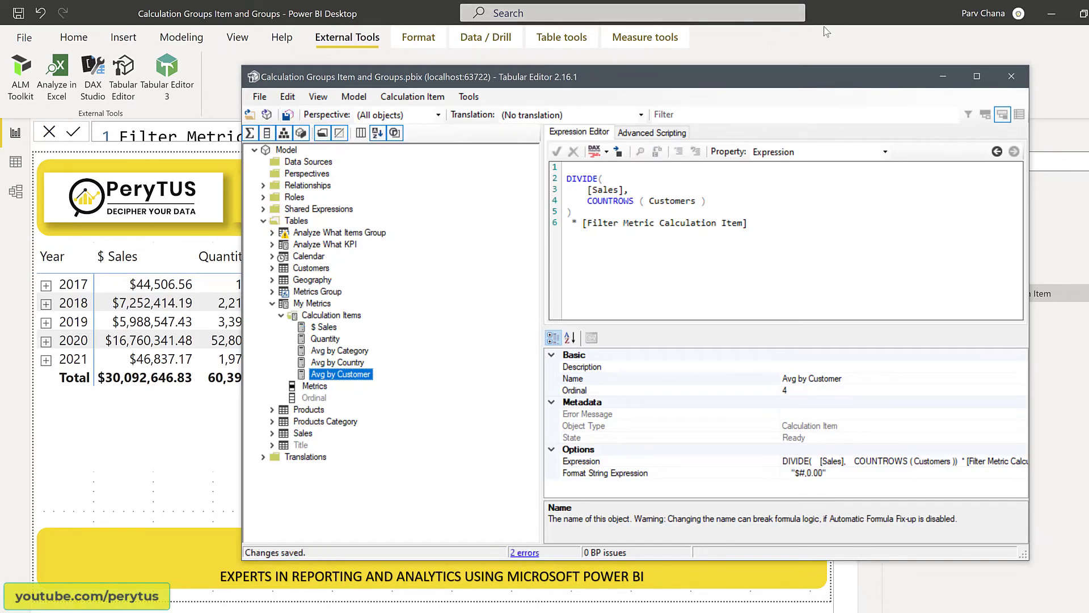
# Step: Switch to Power BI Desktop and filter the matrix by the Average group and by the Sum group in the Metric Group, Metrics slicer
pyautogui.click(849, 27)
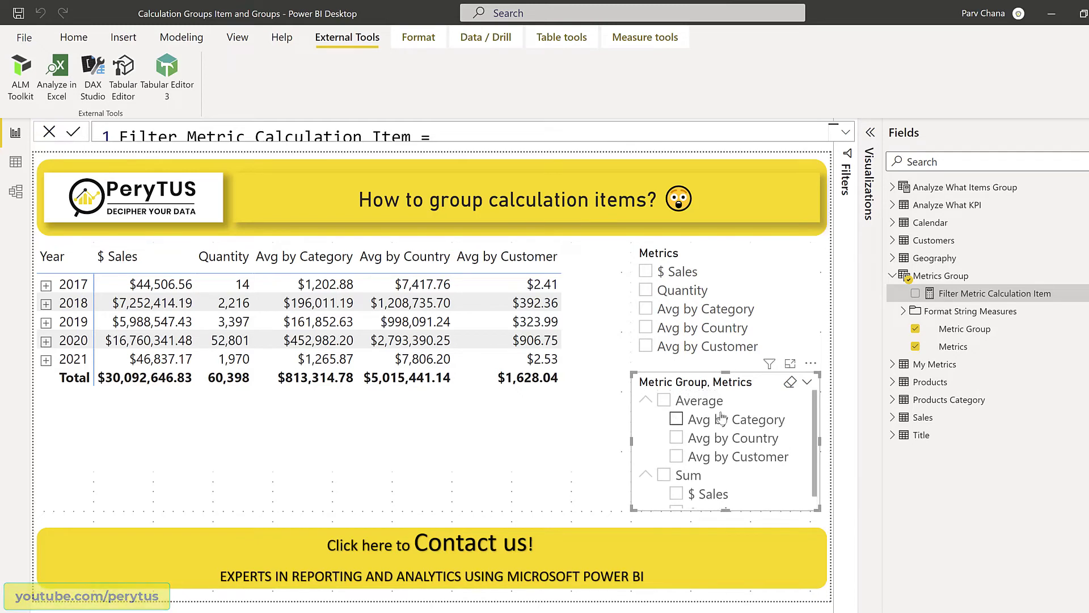
pyautogui.click(664, 402)
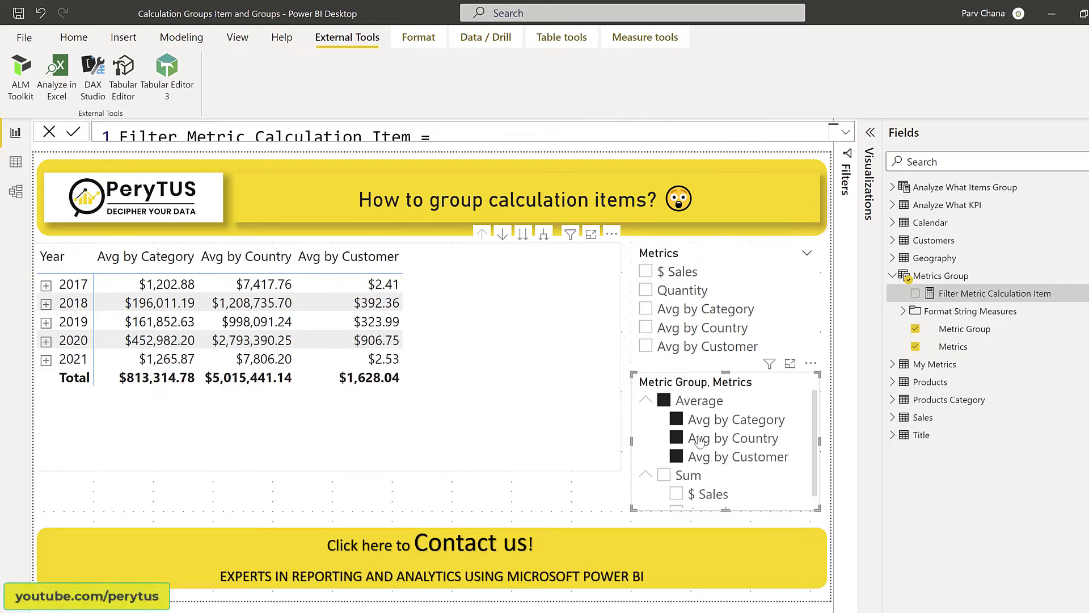
pyautogui.click(665, 477)
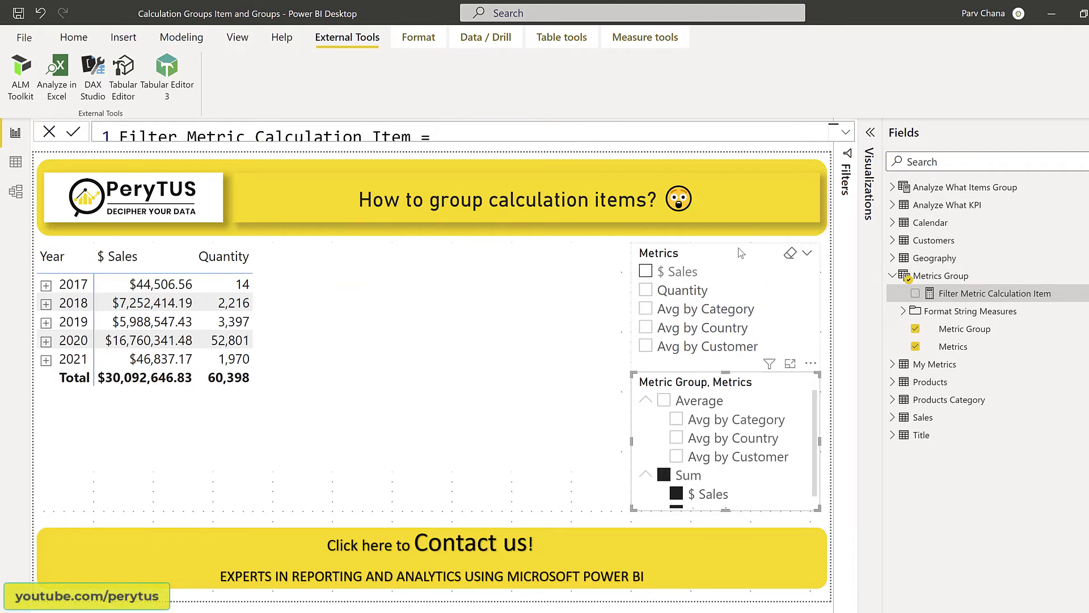
# Step: Remove the separate Metrics slicer and extend the Metric Group, Metrics slicer upward into the freed space
pyautogui.click(812, 245)
pyautogui.click(810, 237)
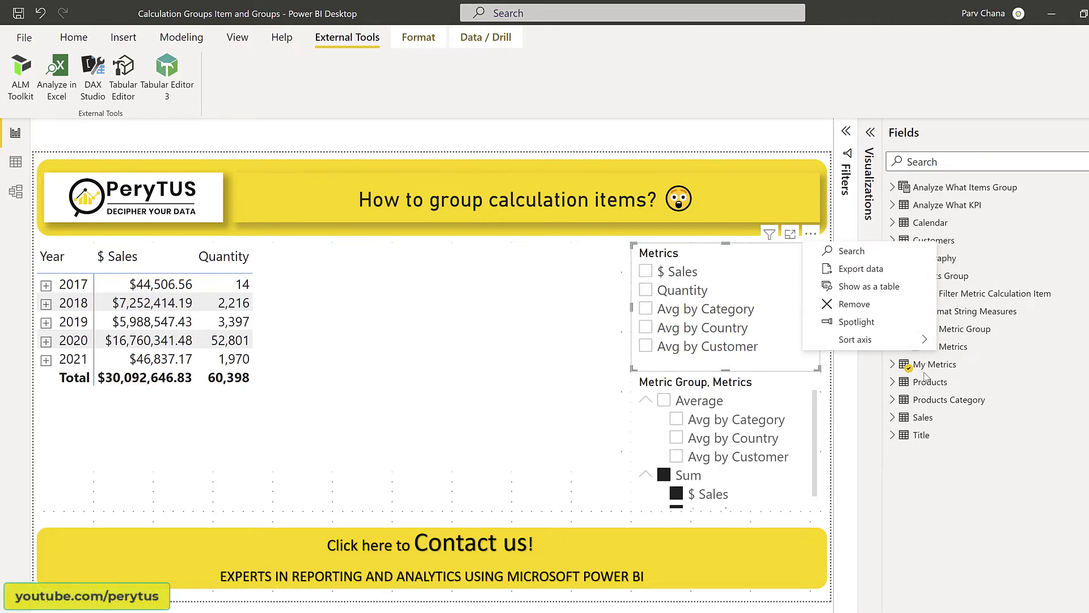
pyautogui.click(870, 306)
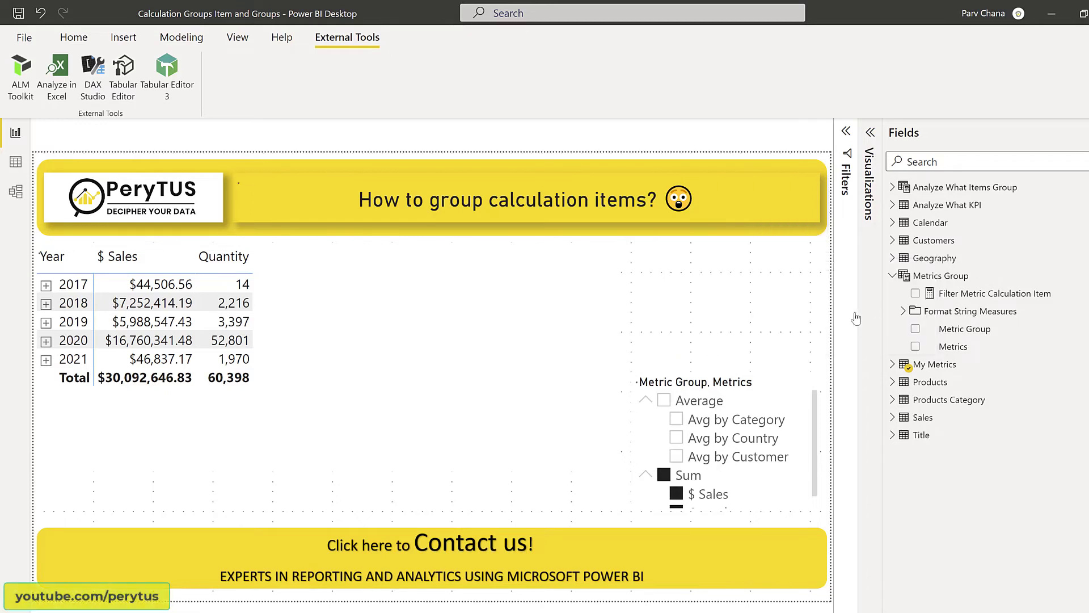
pyautogui.click(723, 384)
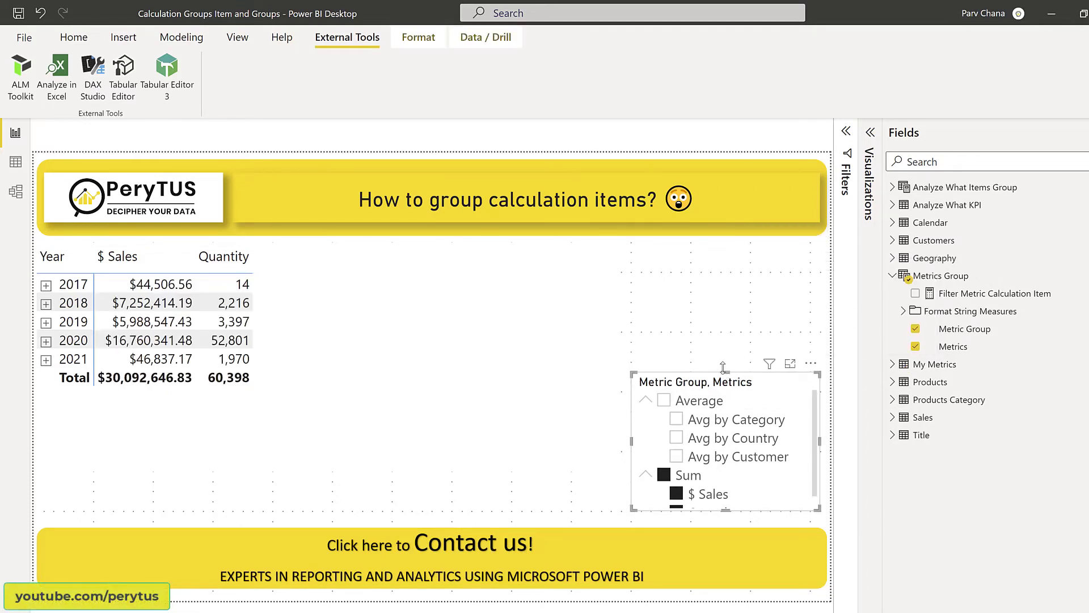
pyautogui.moveTo(723, 368); pyautogui.dragTo(713, 276)
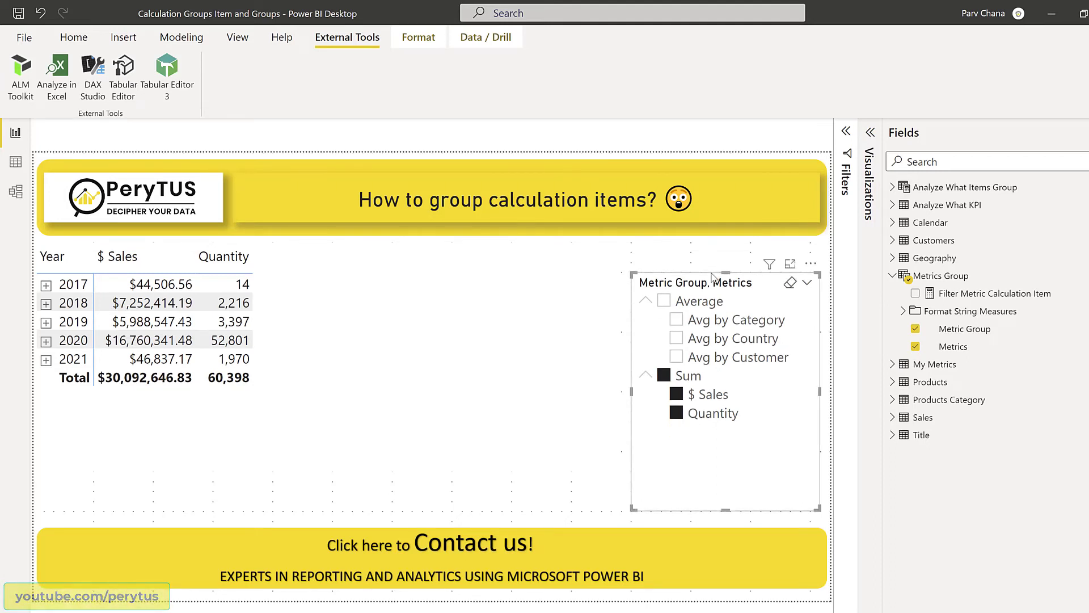
# Step: Test the Metric Group, Metrics slicer with $ Sales alone, $ Sales plus Avg by Country, the Average group and the Sum group, and clear the selection
pyautogui.click(697, 417)
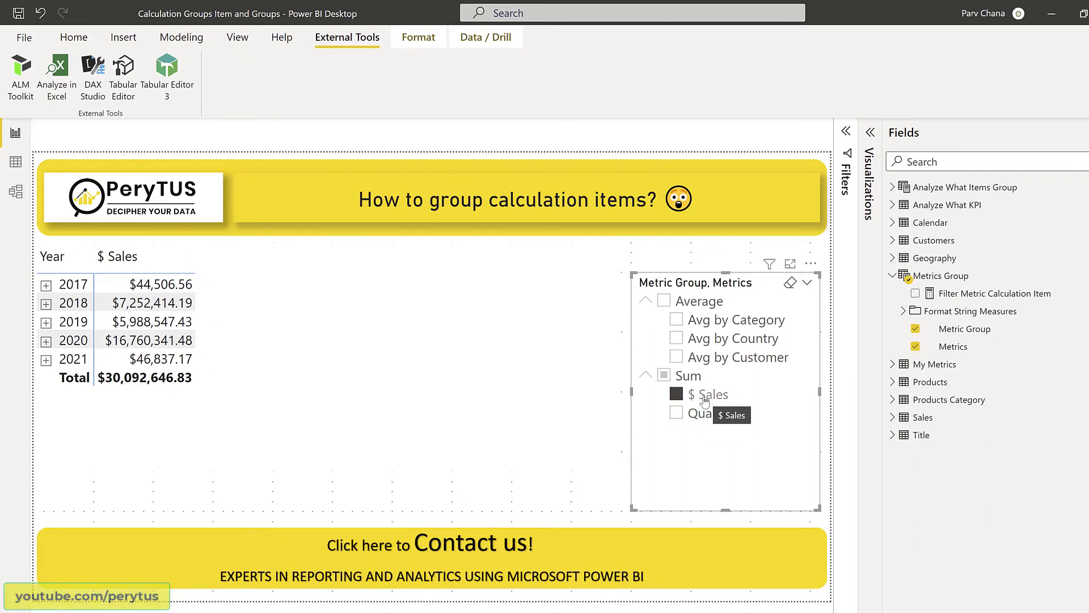
pyautogui.click(725, 343)
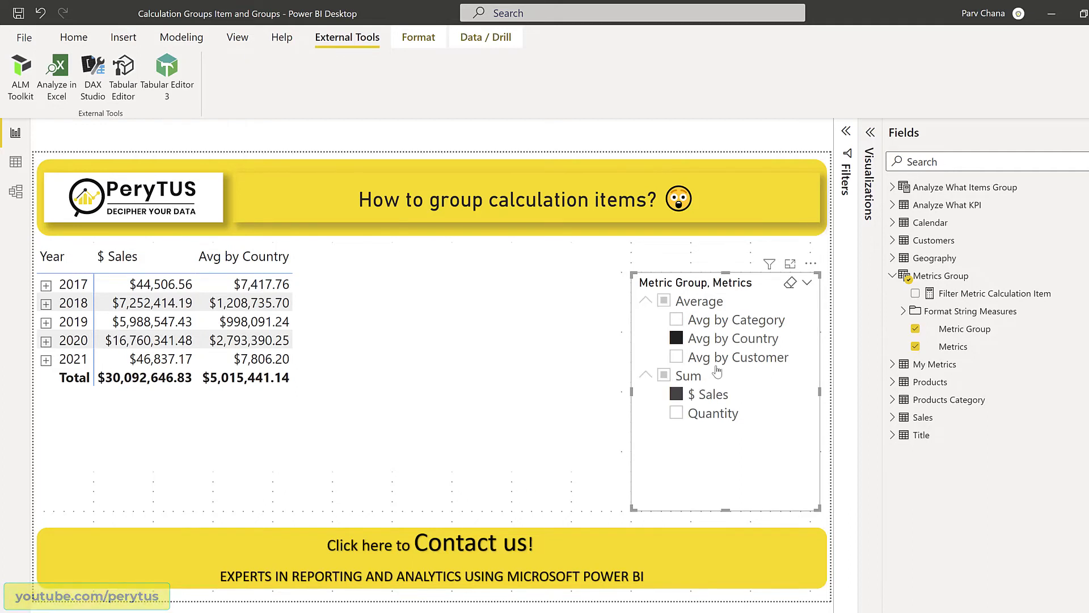
pyautogui.click(664, 302)
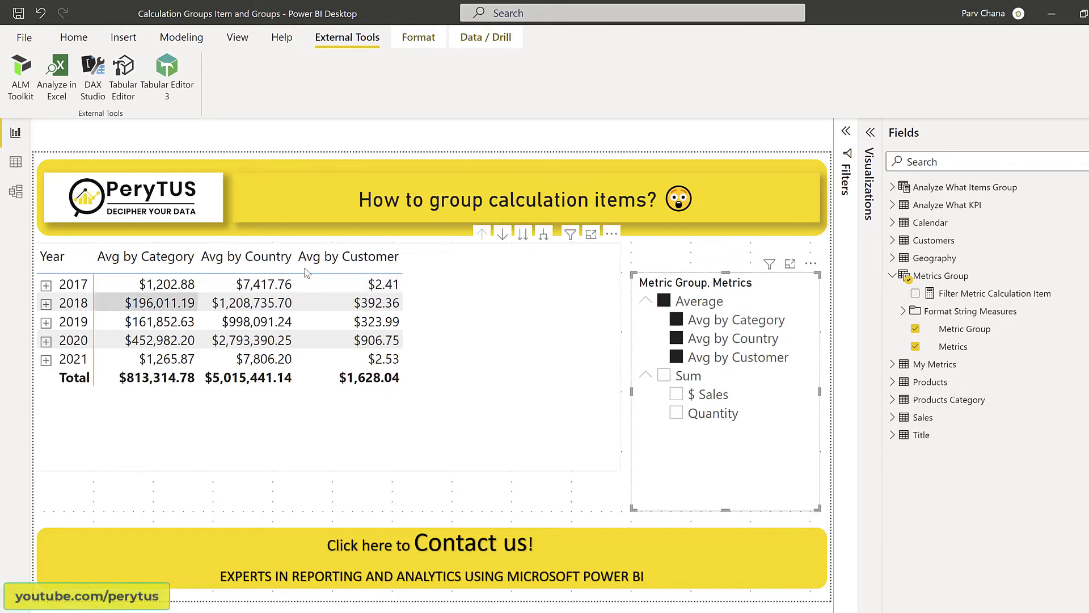
pyautogui.click(664, 375)
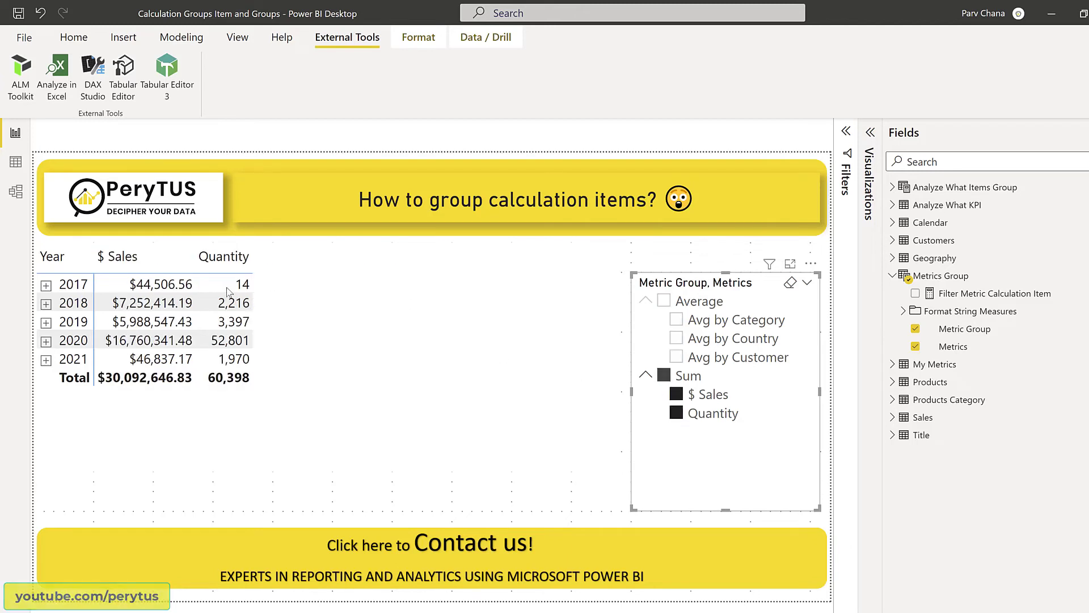
pyautogui.click(790, 283)
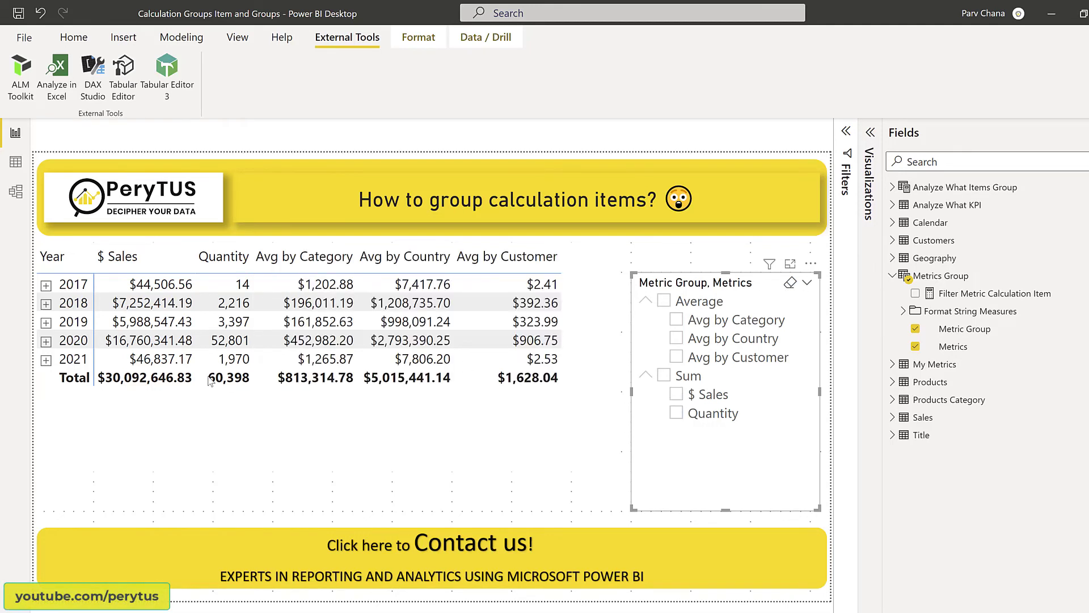